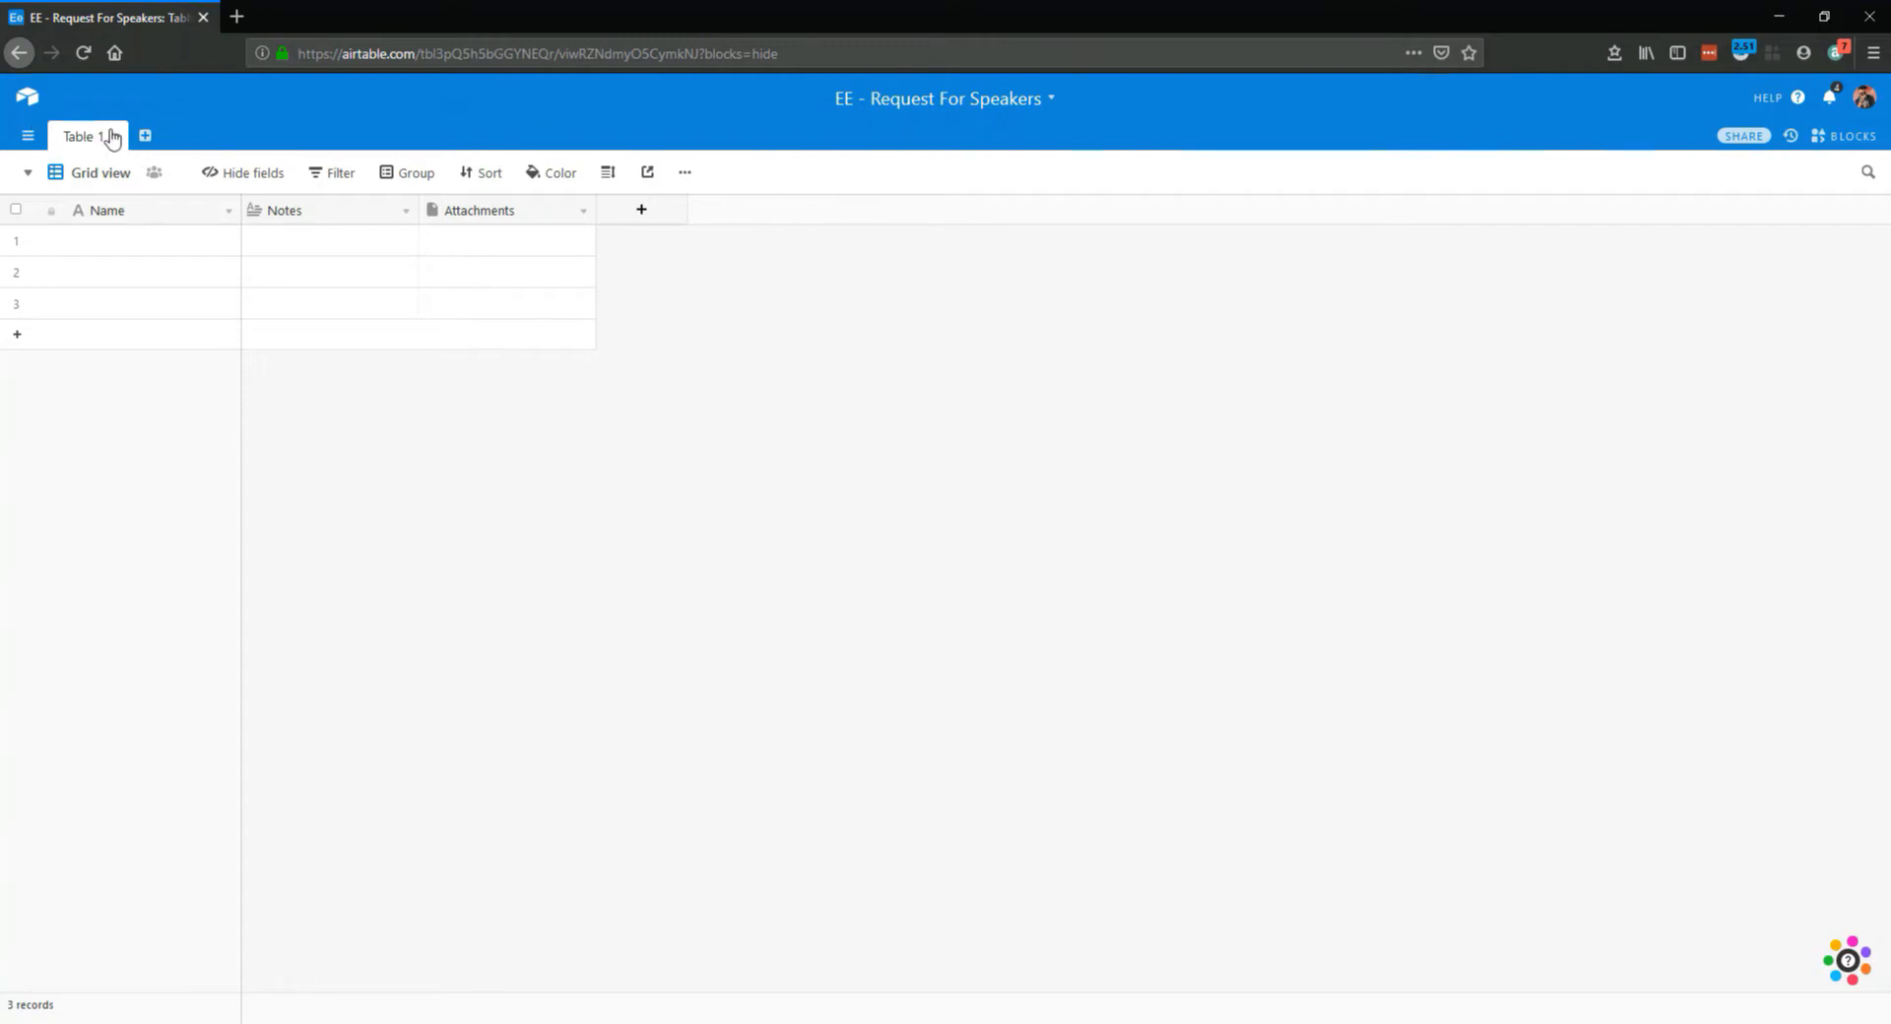
Rename the table Table 1 to Speakers
left_click(117, 144)
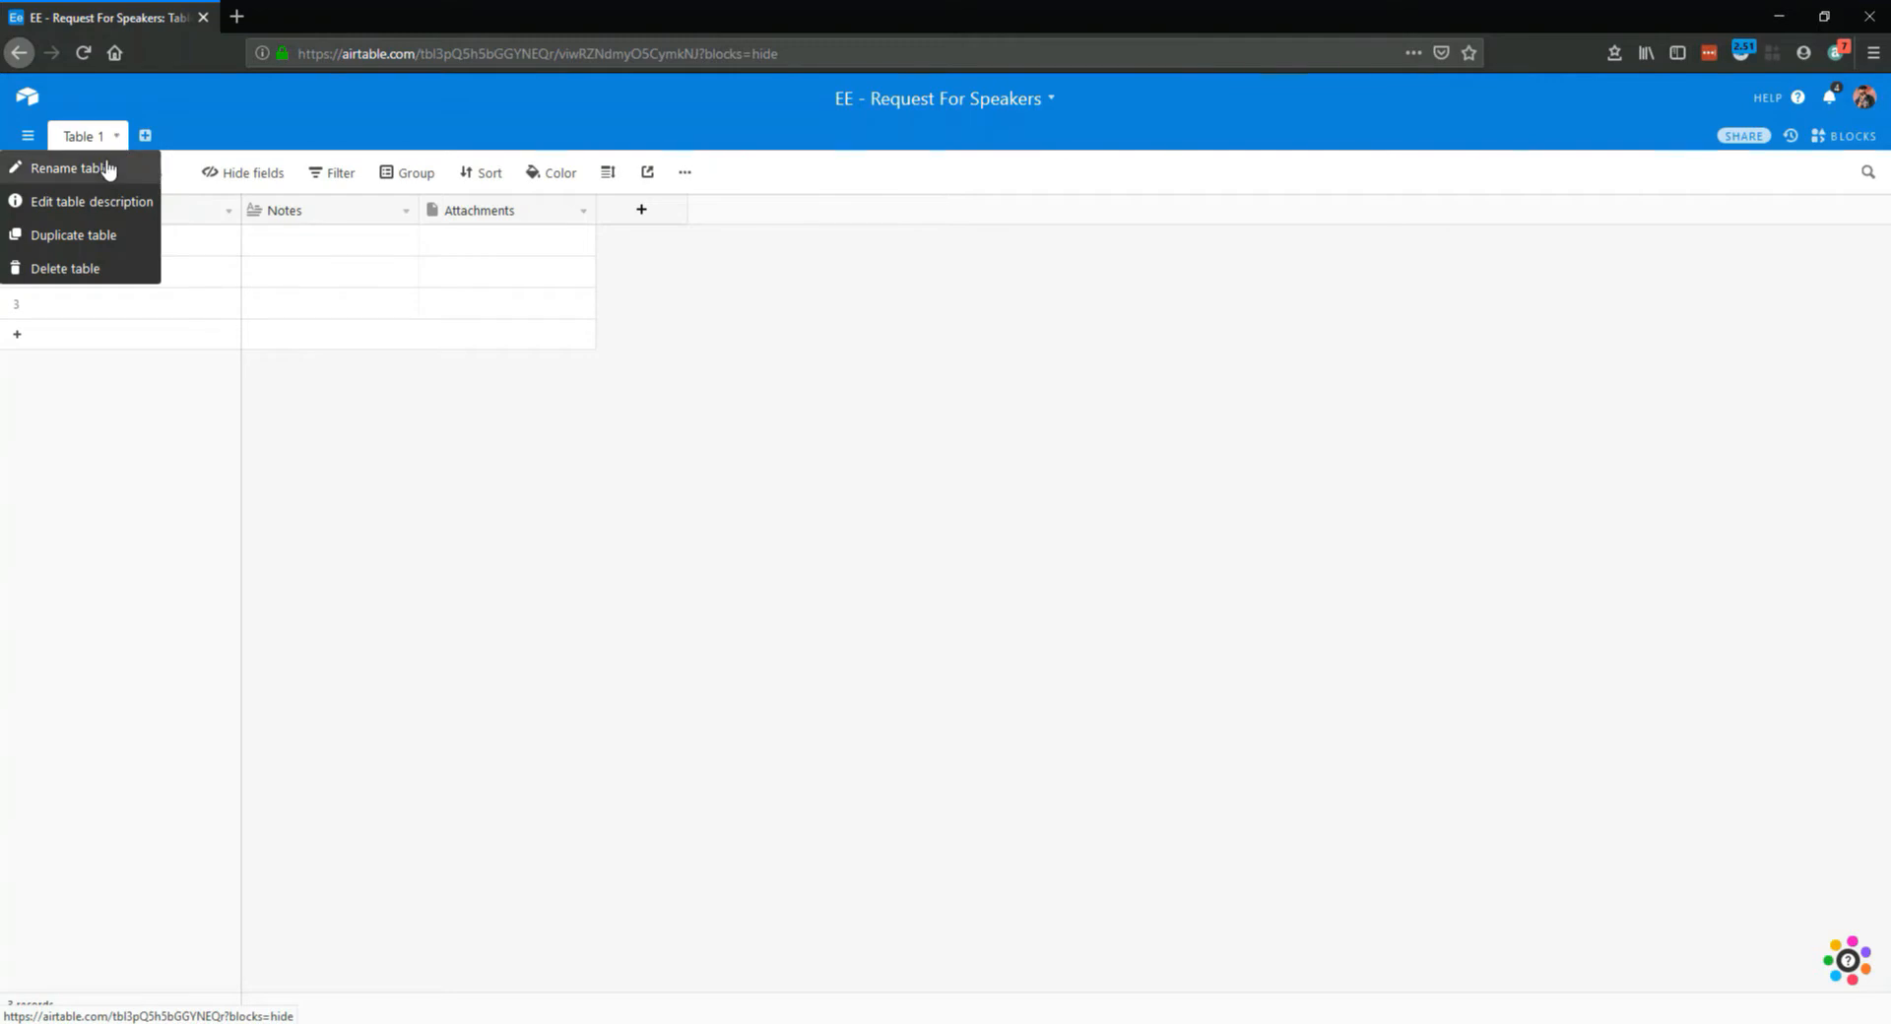
left_click(108, 167)
type("S")
type("eapeakers")
key("Return")
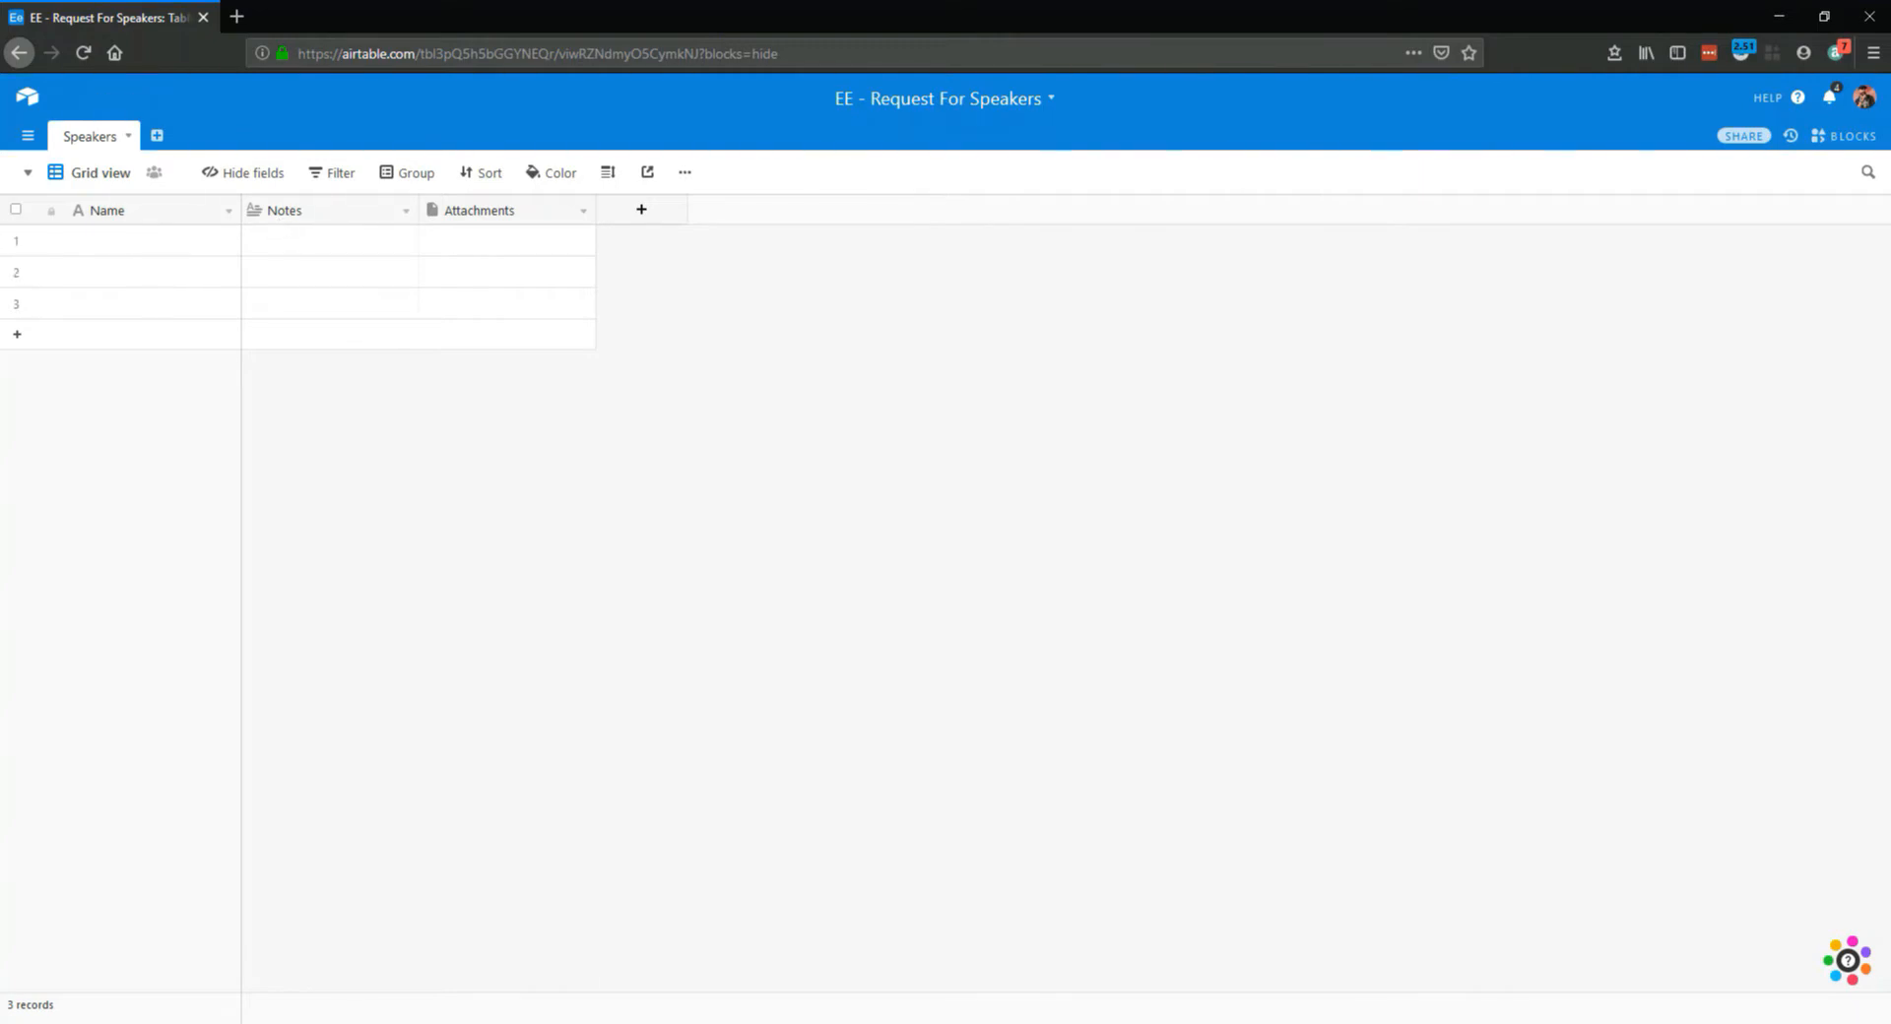
Insert a single line text field named Company and an email field named Email between the Name and Notes fields
right_click(304, 212)
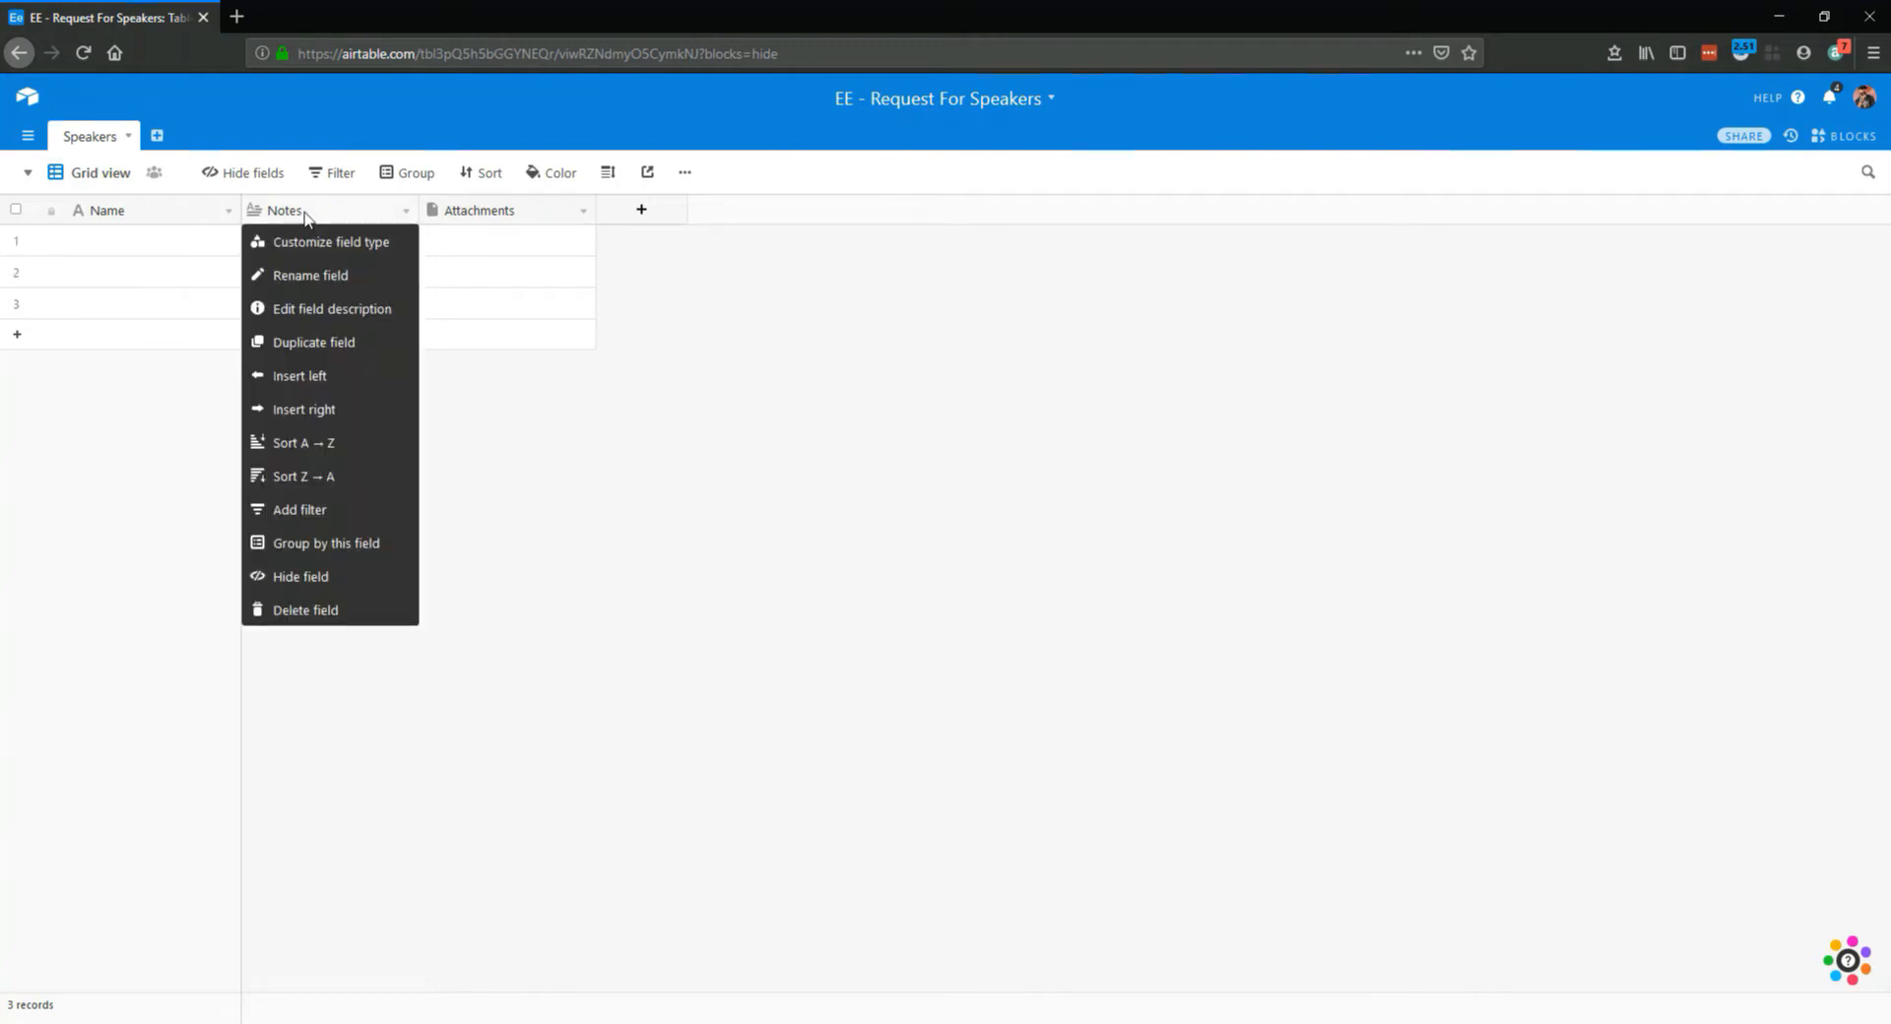
left_click(292, 380)
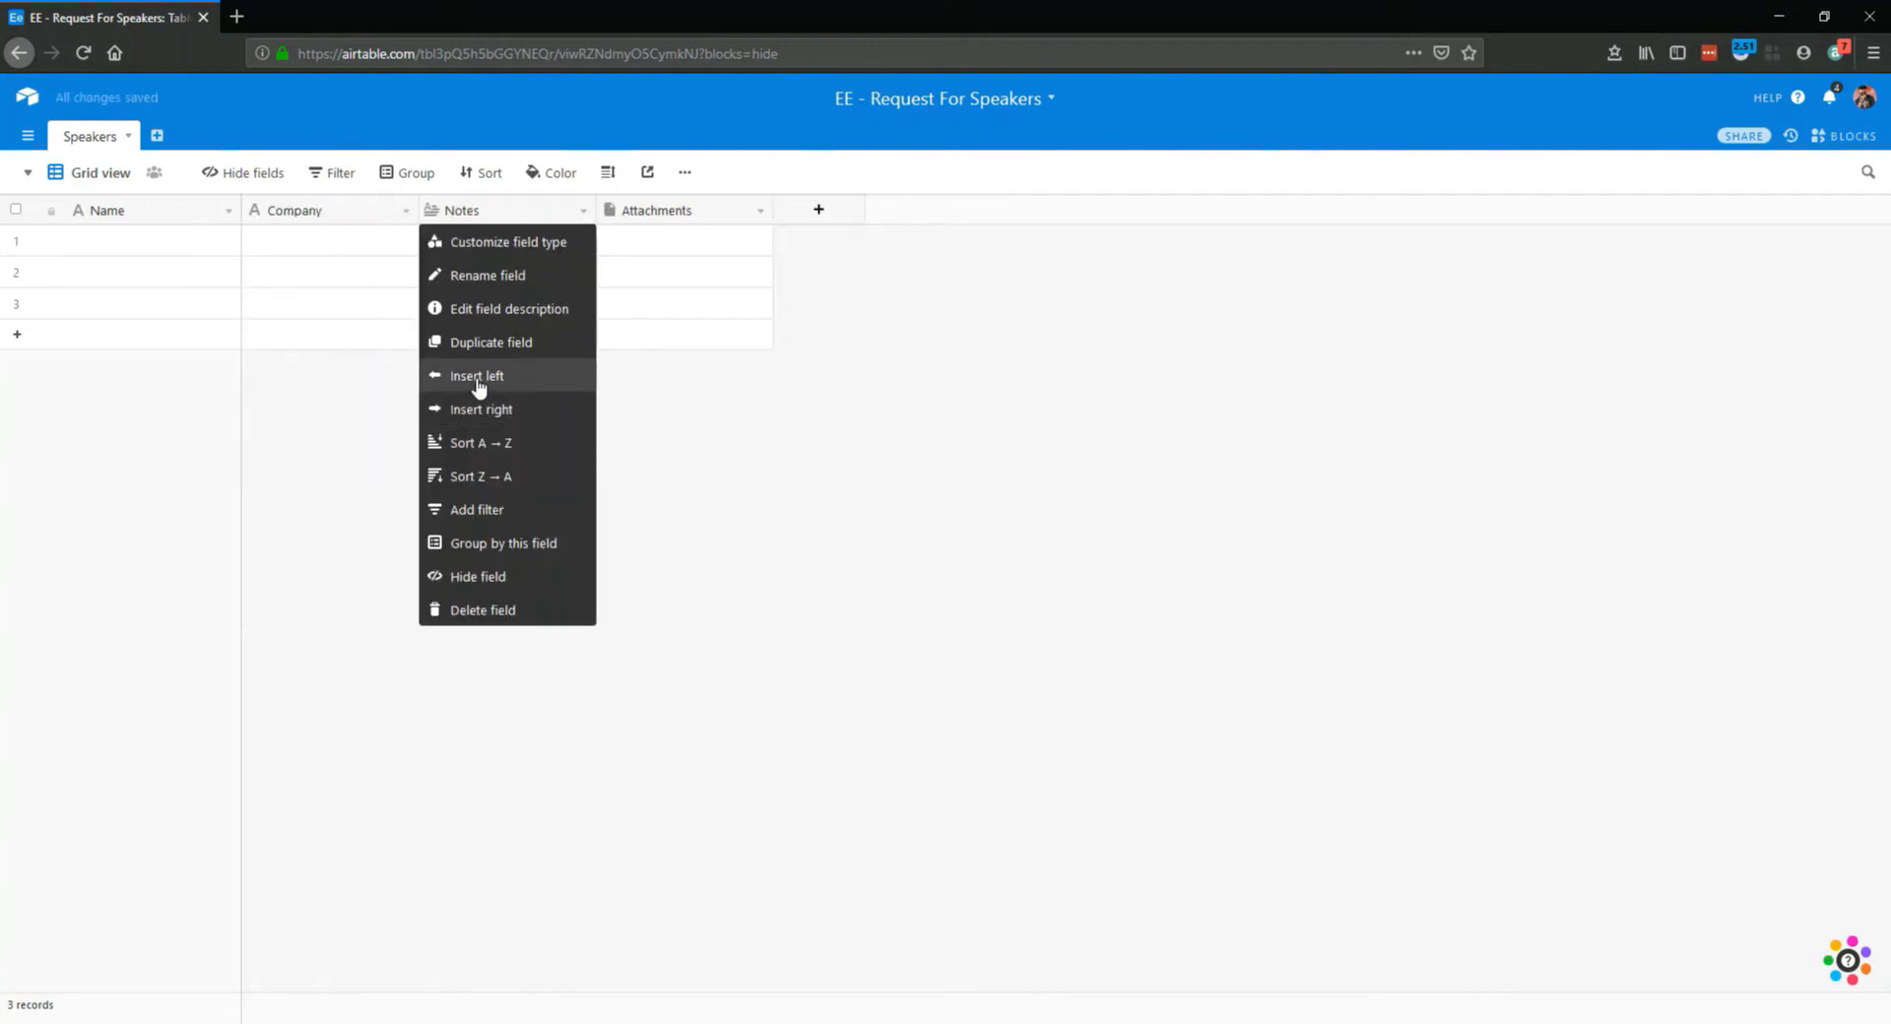
left_click(477, 380)
type("Email")
key("Return")
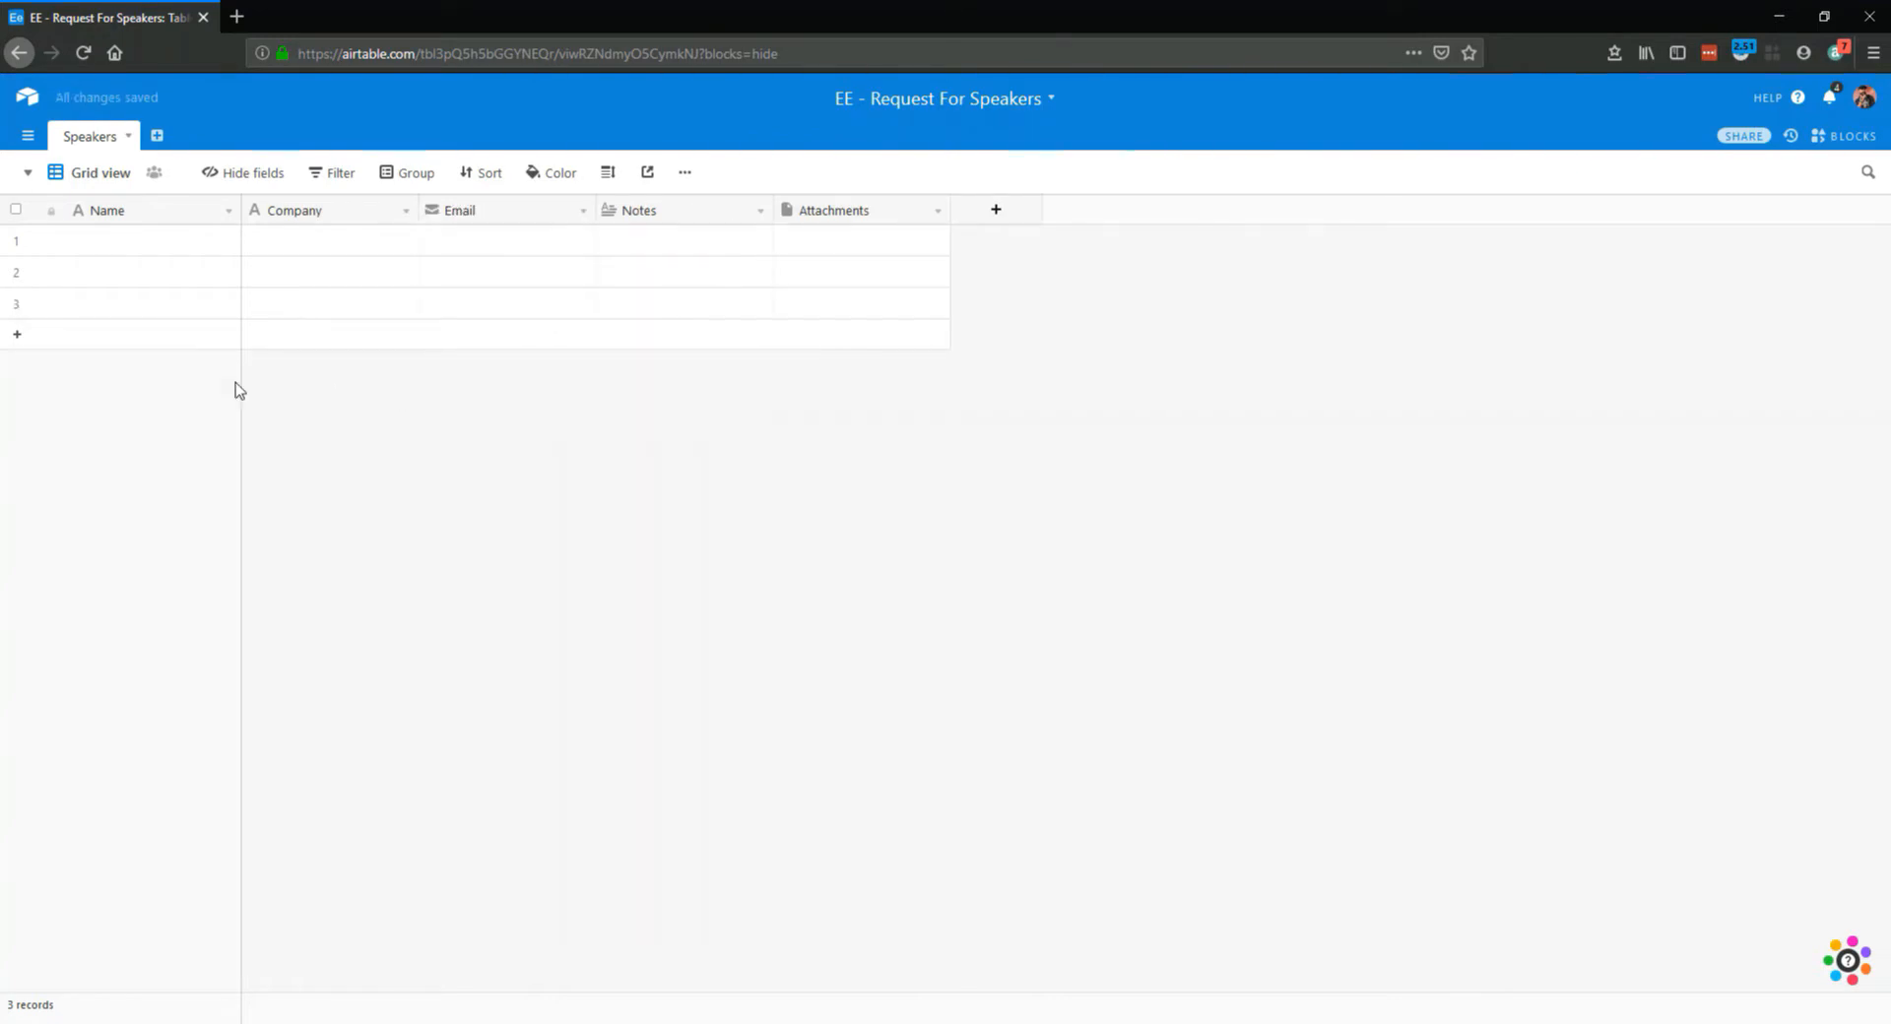
Insert an attachment field named Photo between the Email and Notes fields
right_click(650, 213)
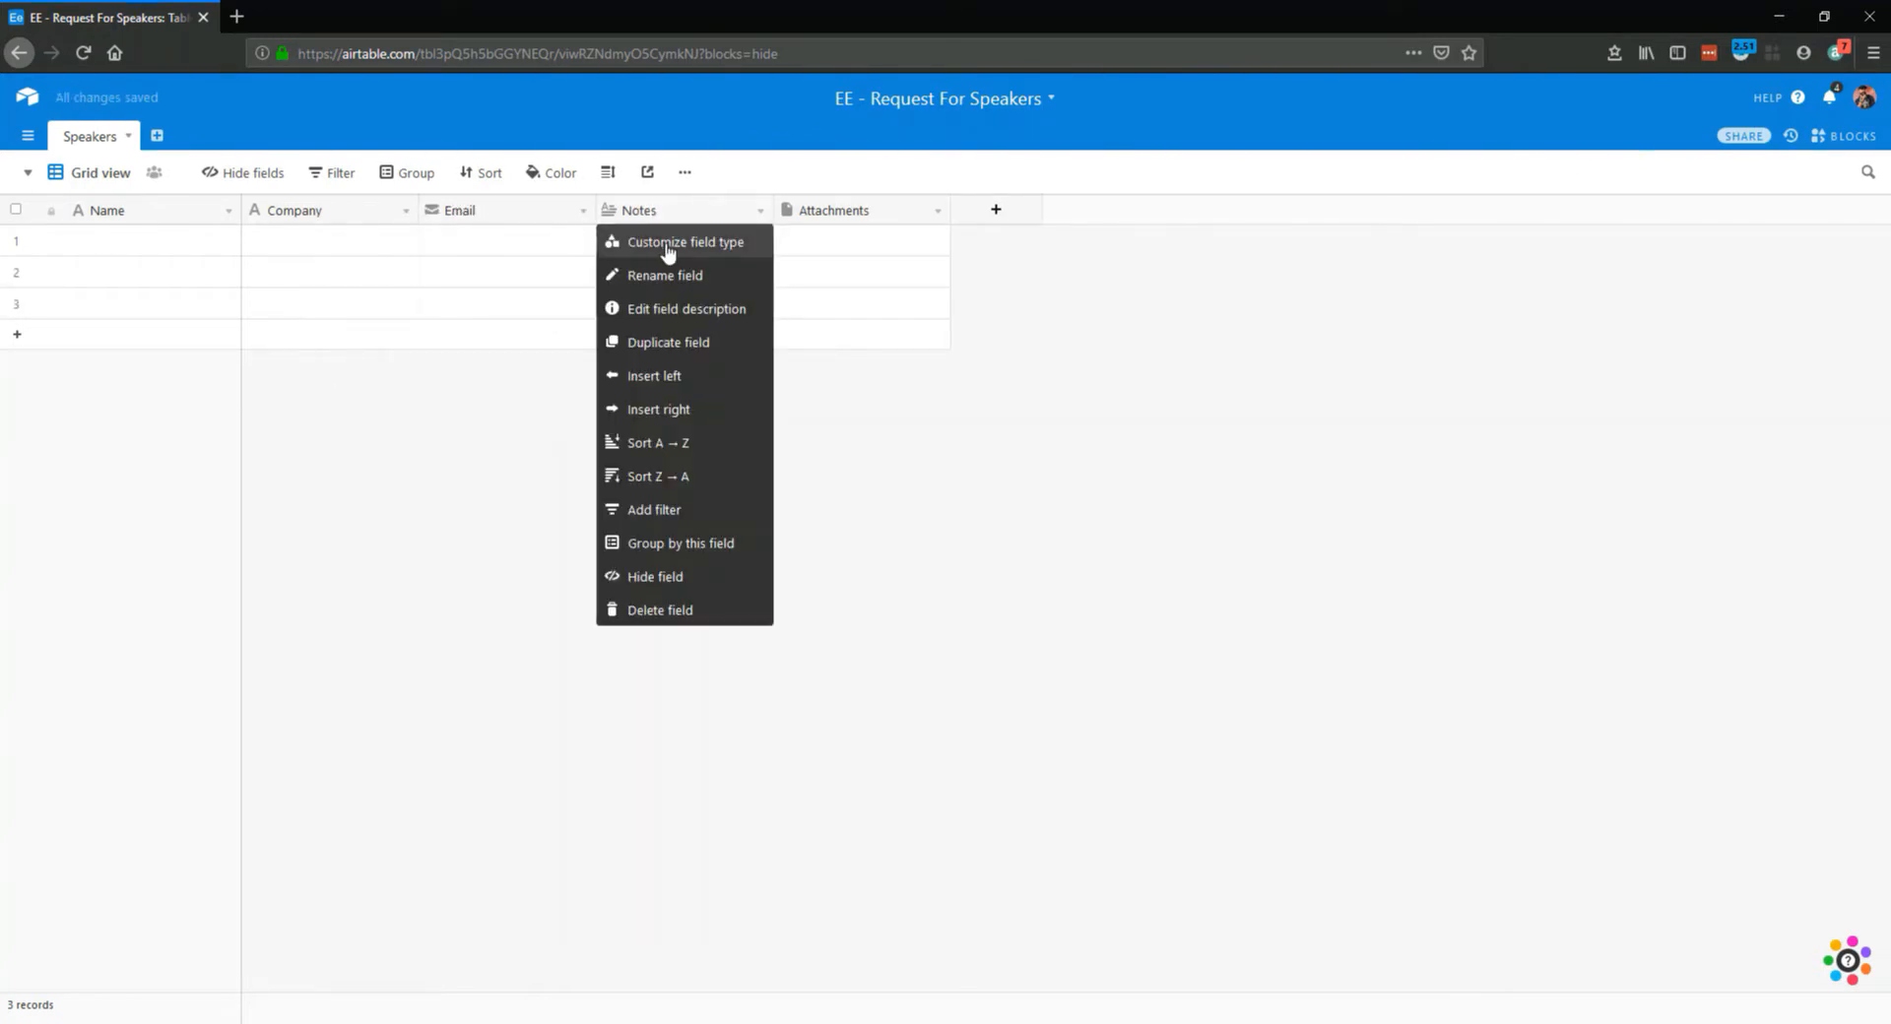
left_click(660, 374)
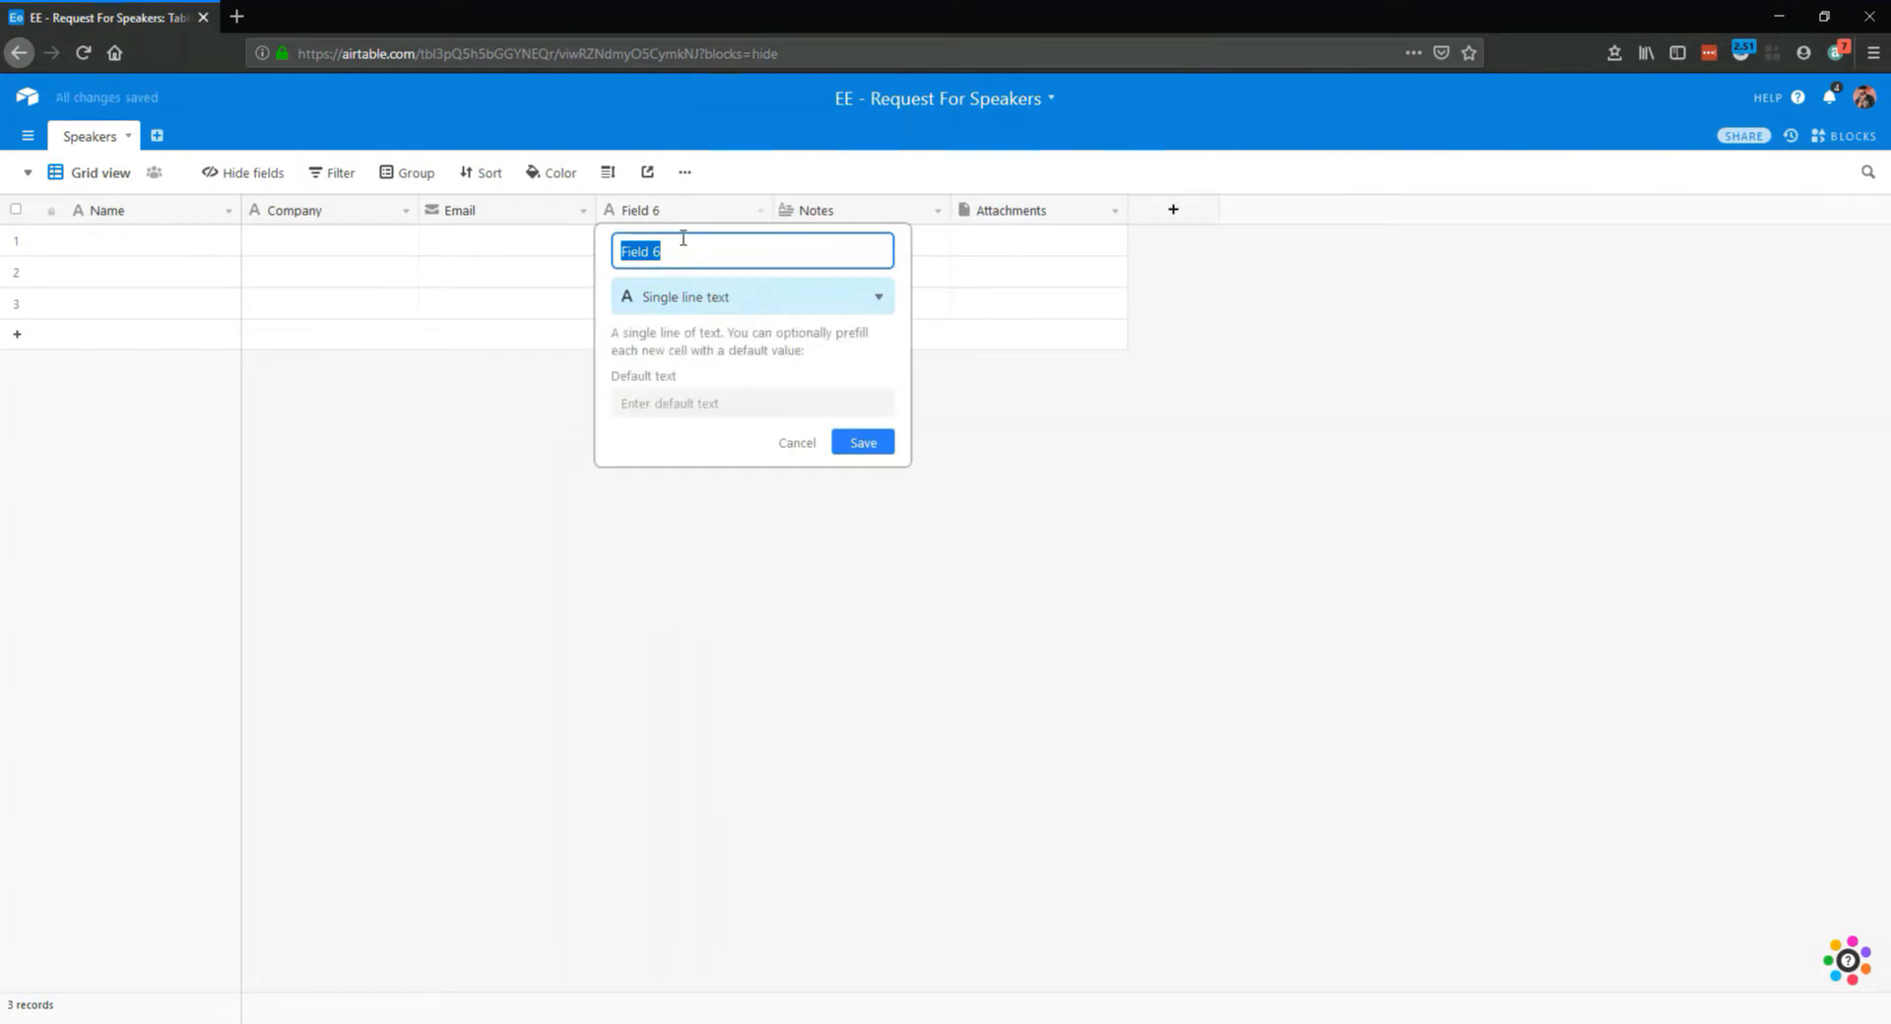
type("Photo")
left_click(693, 297)
type("att")
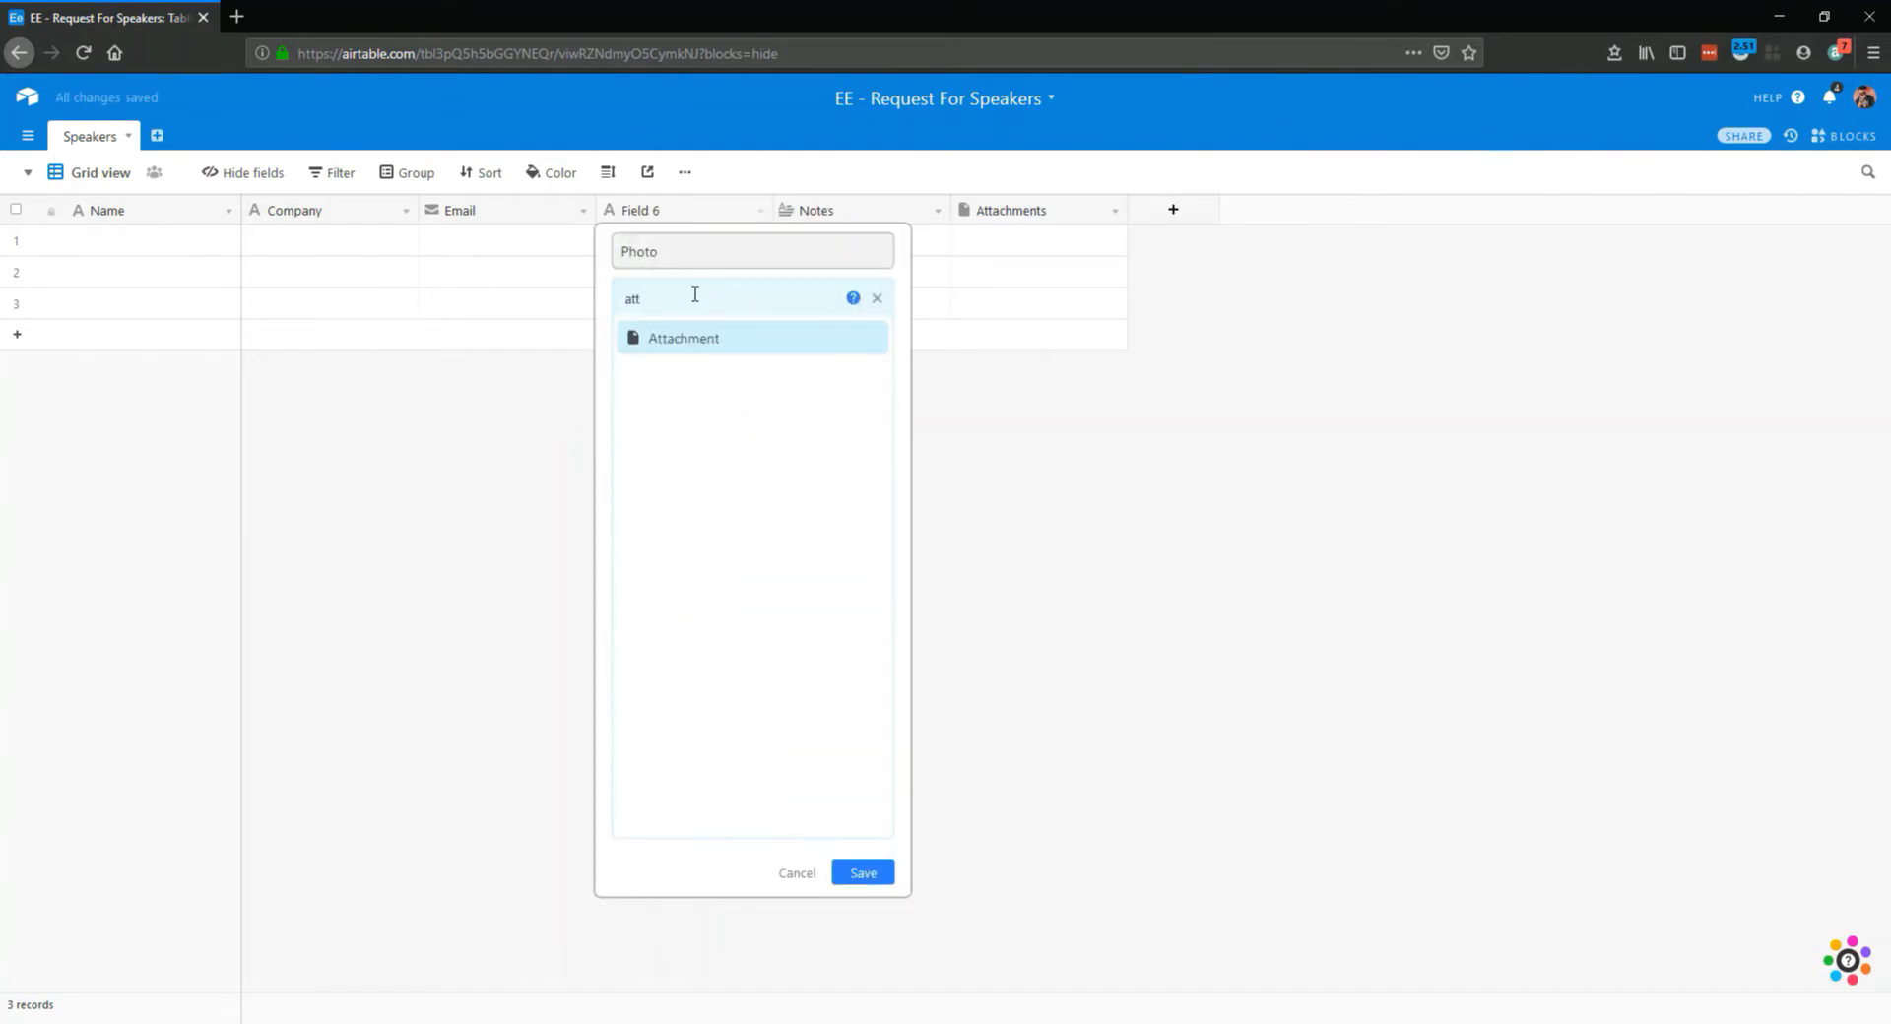
key("Return")
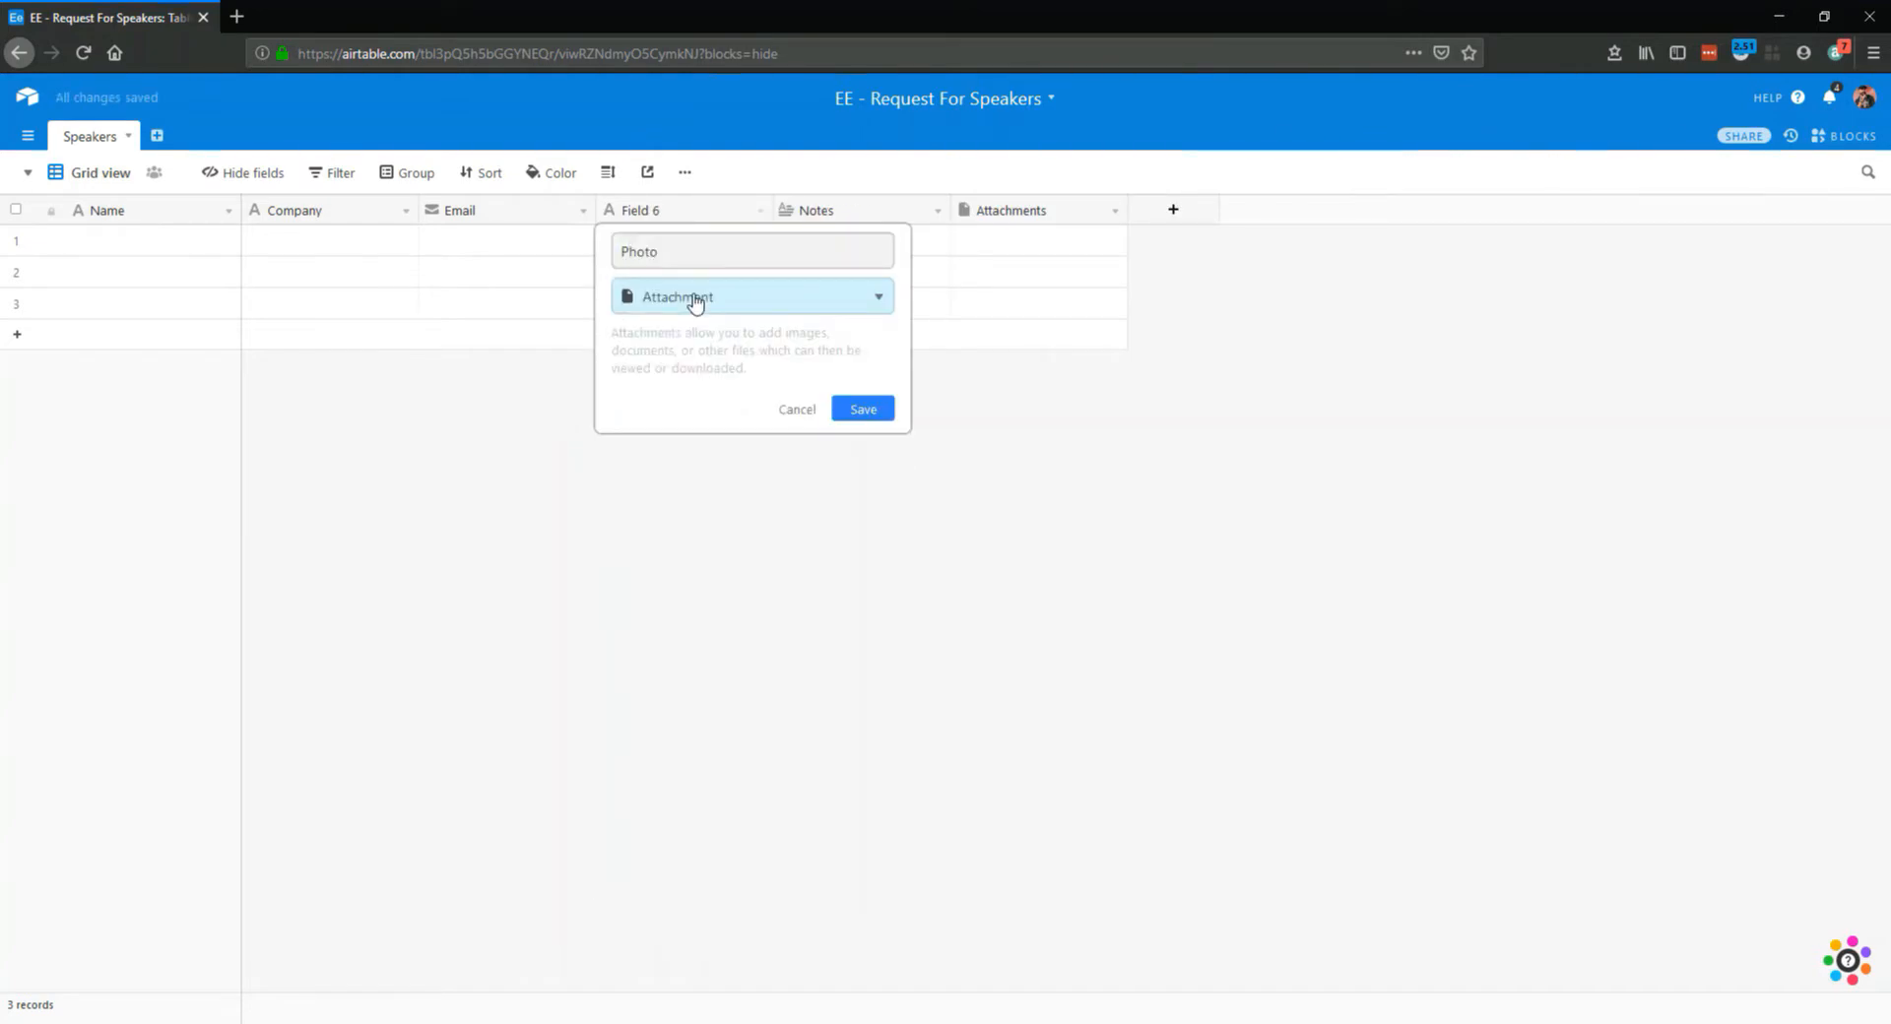
left_click(871, 414)
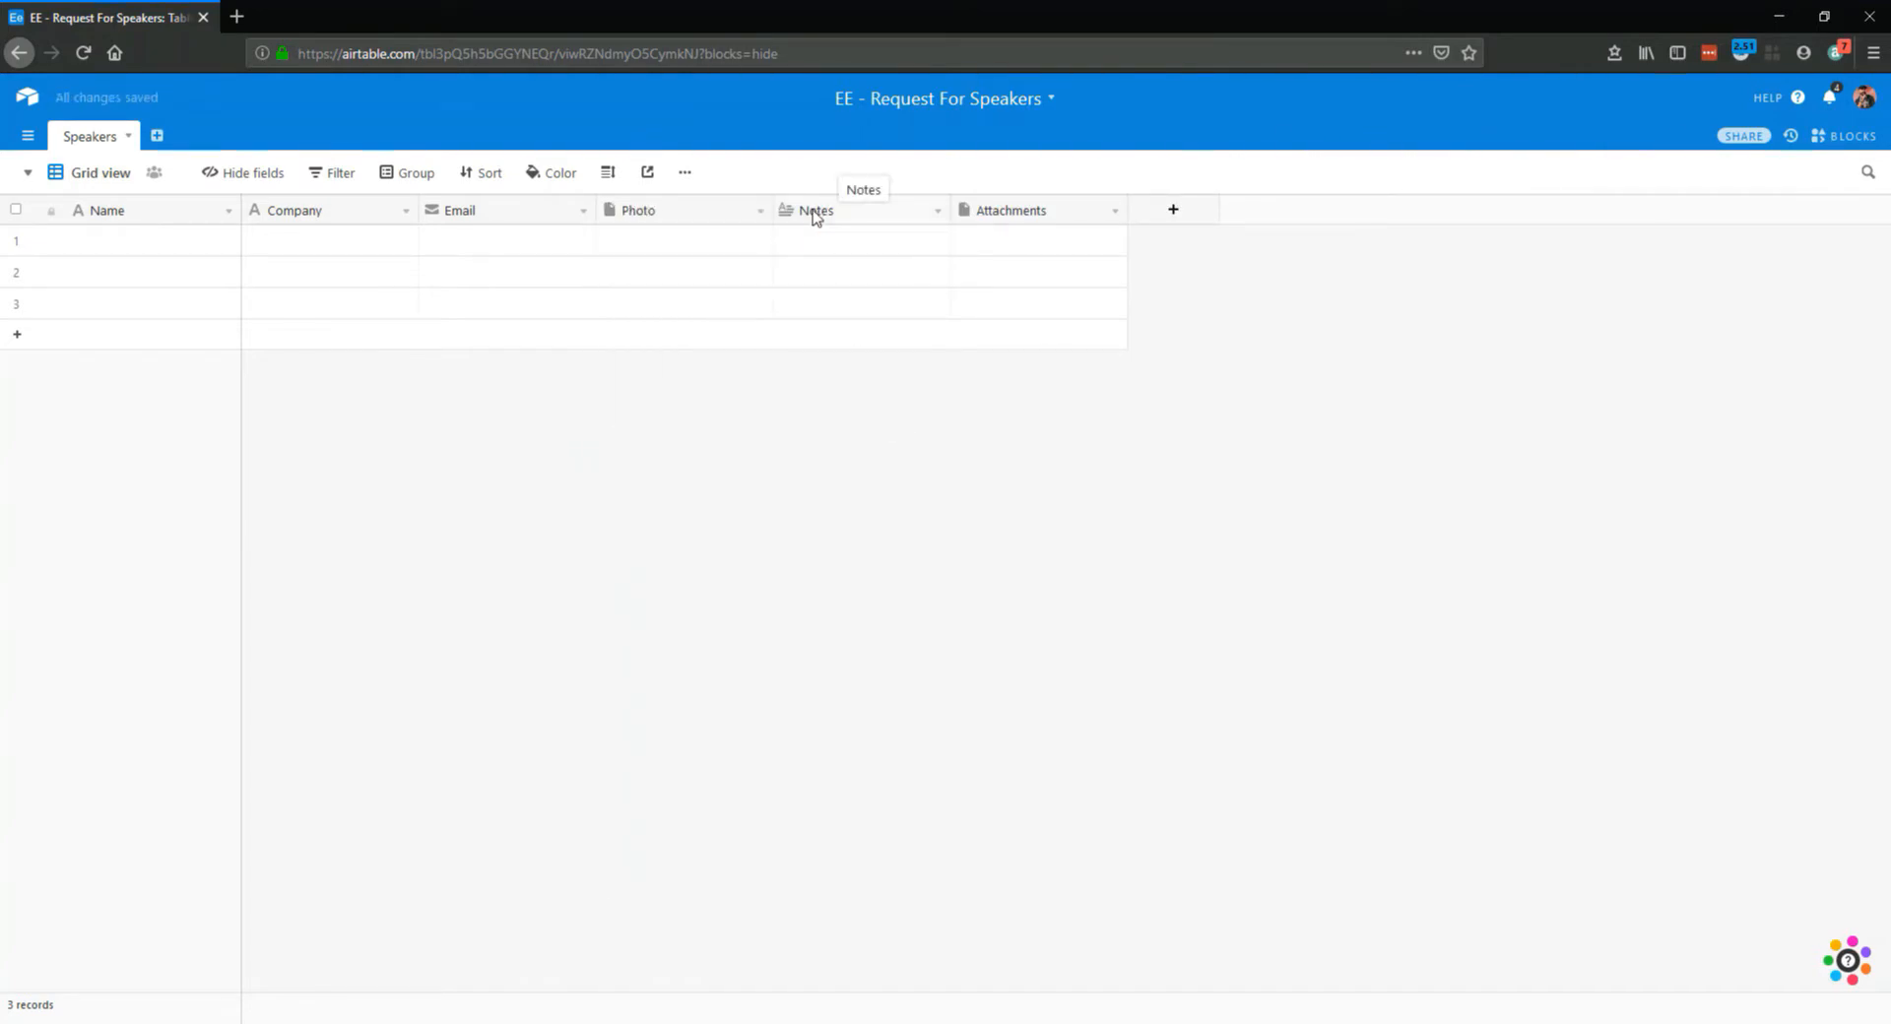
Insert a URL field named Website before the Notes field, and rename Notes to Bio
right_click(813, 212)
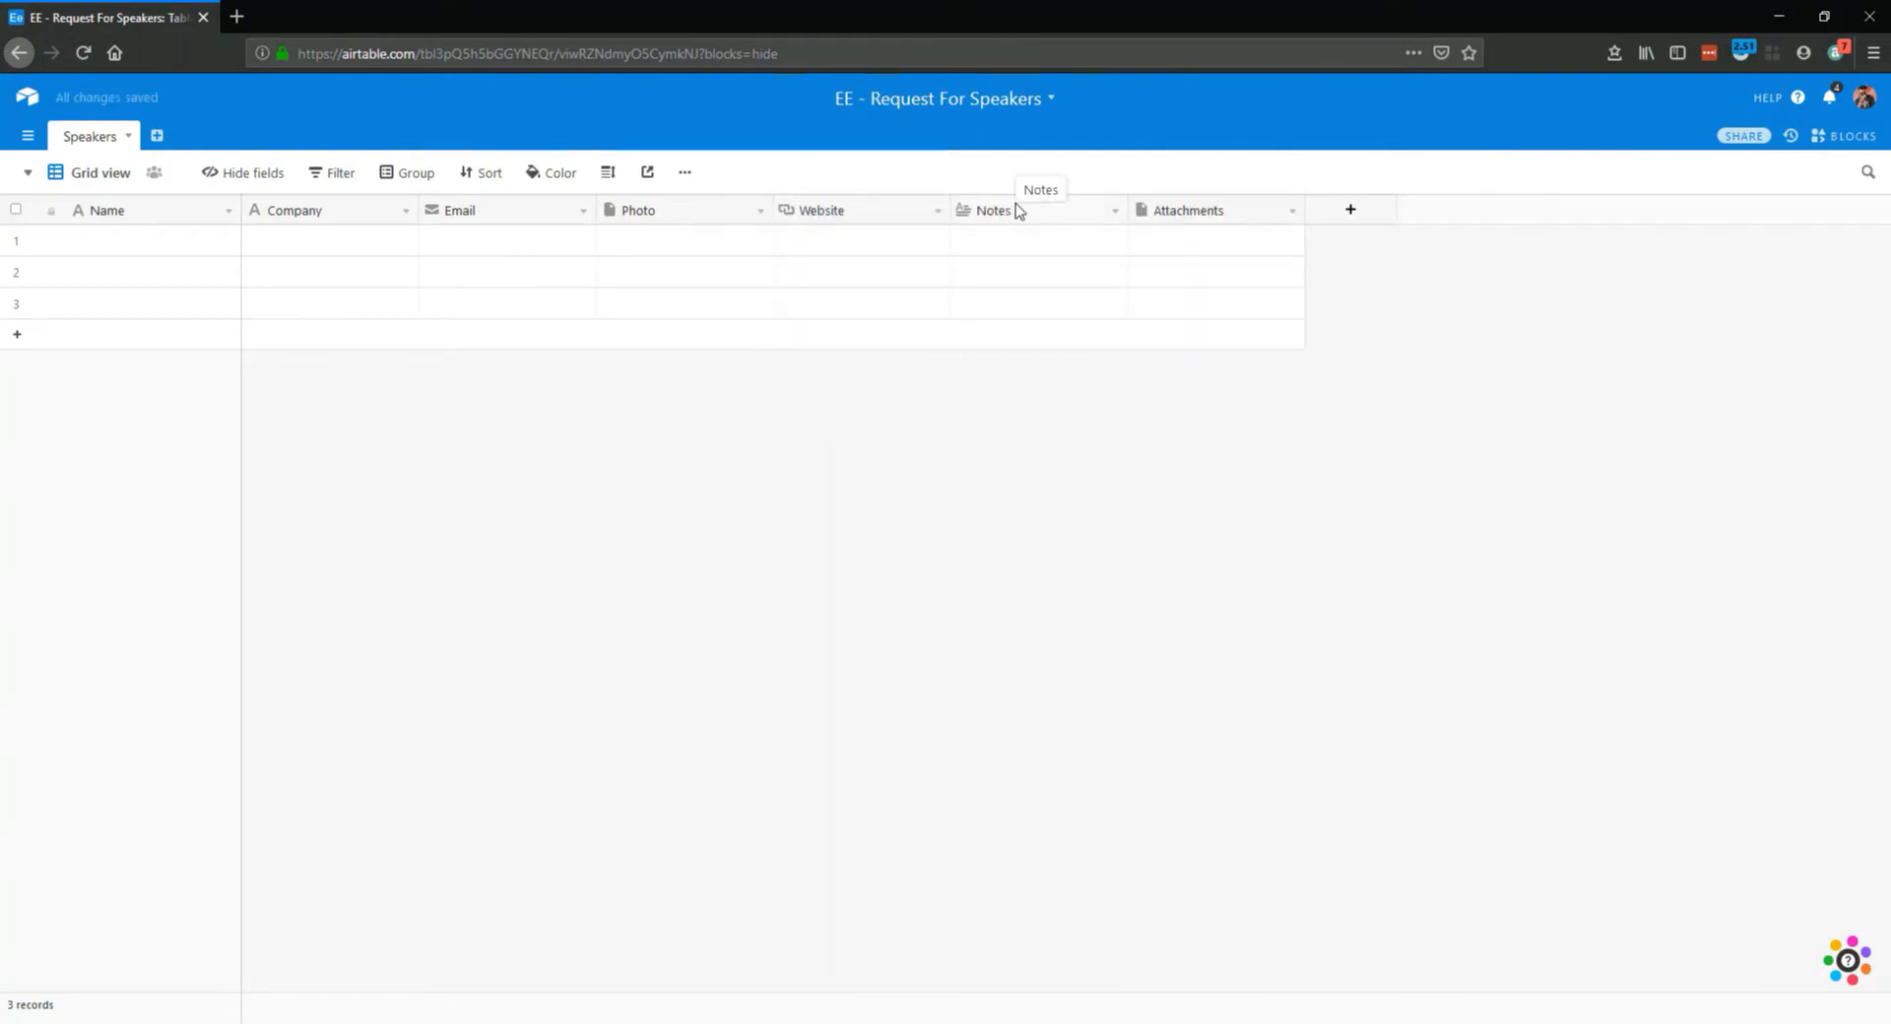
right_click(1034, 209)
left_click(1061, 244)
double_click(1038, 253)
type("Bio")
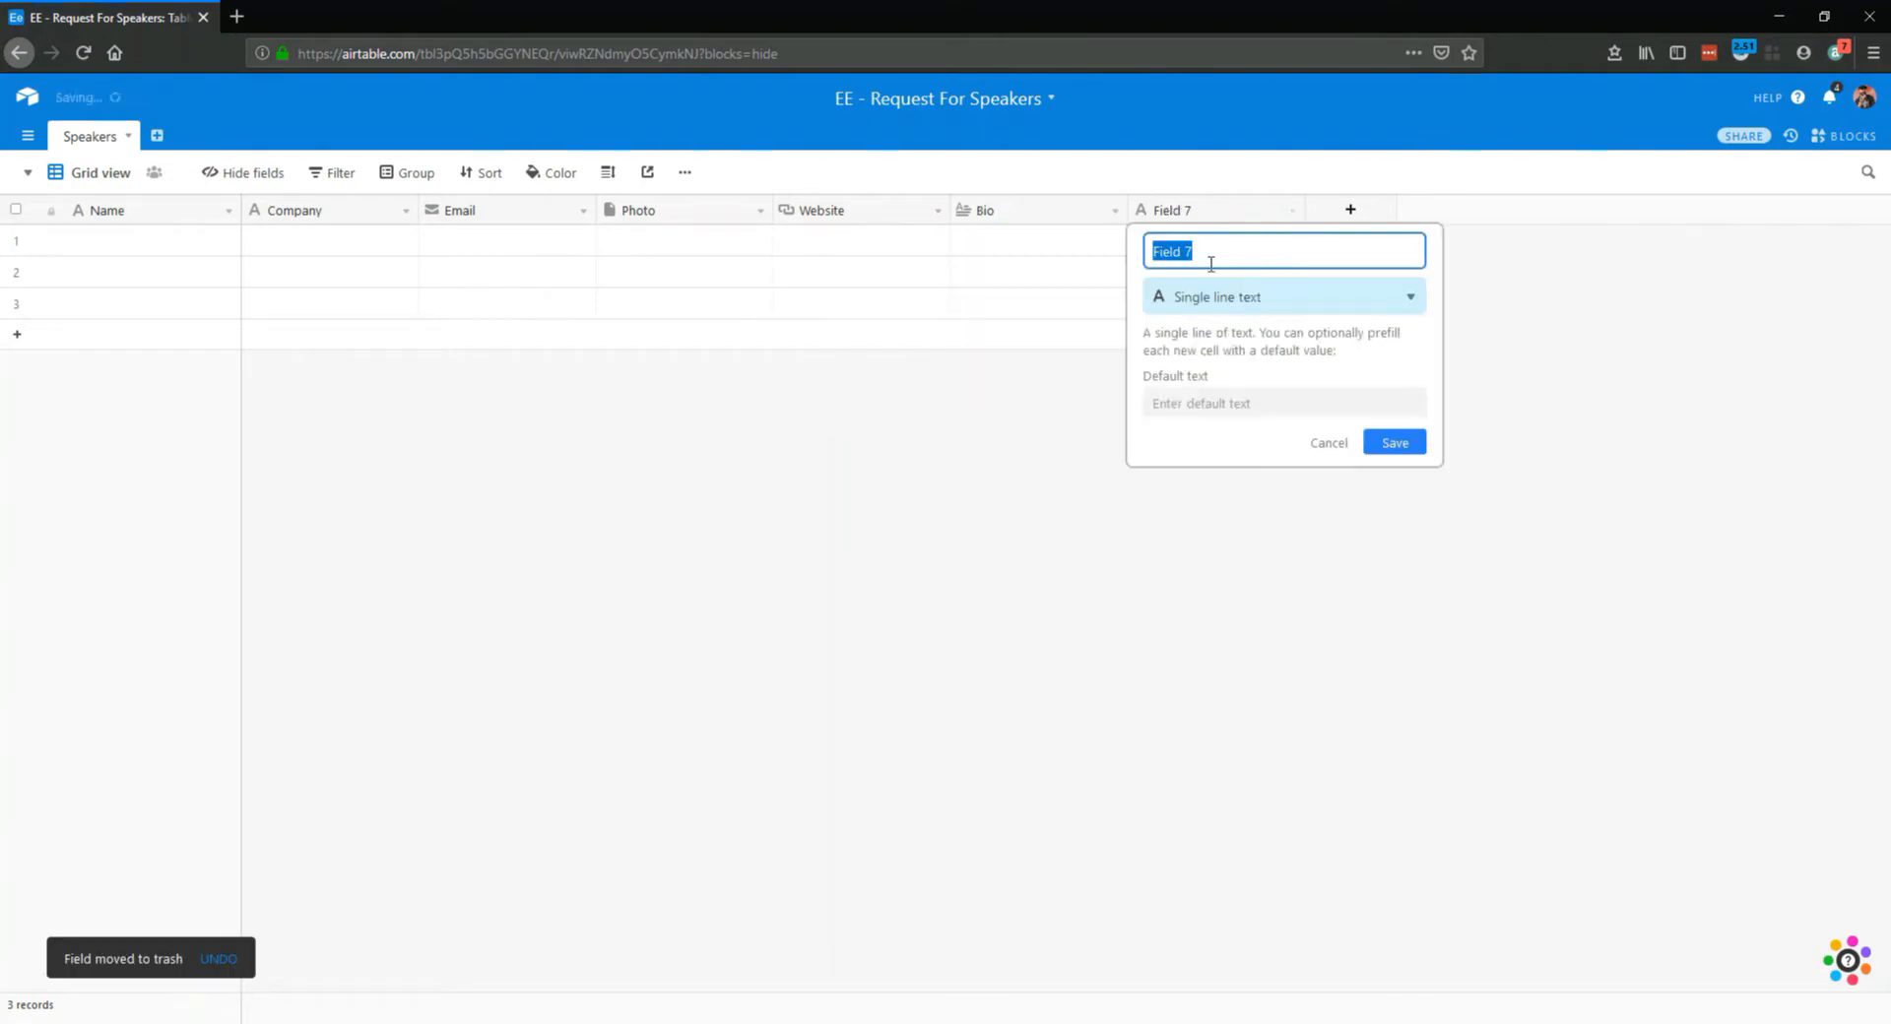
Replace the Attachments field with a single line text field named Title of talk
type("Title of talk")
key("Return")
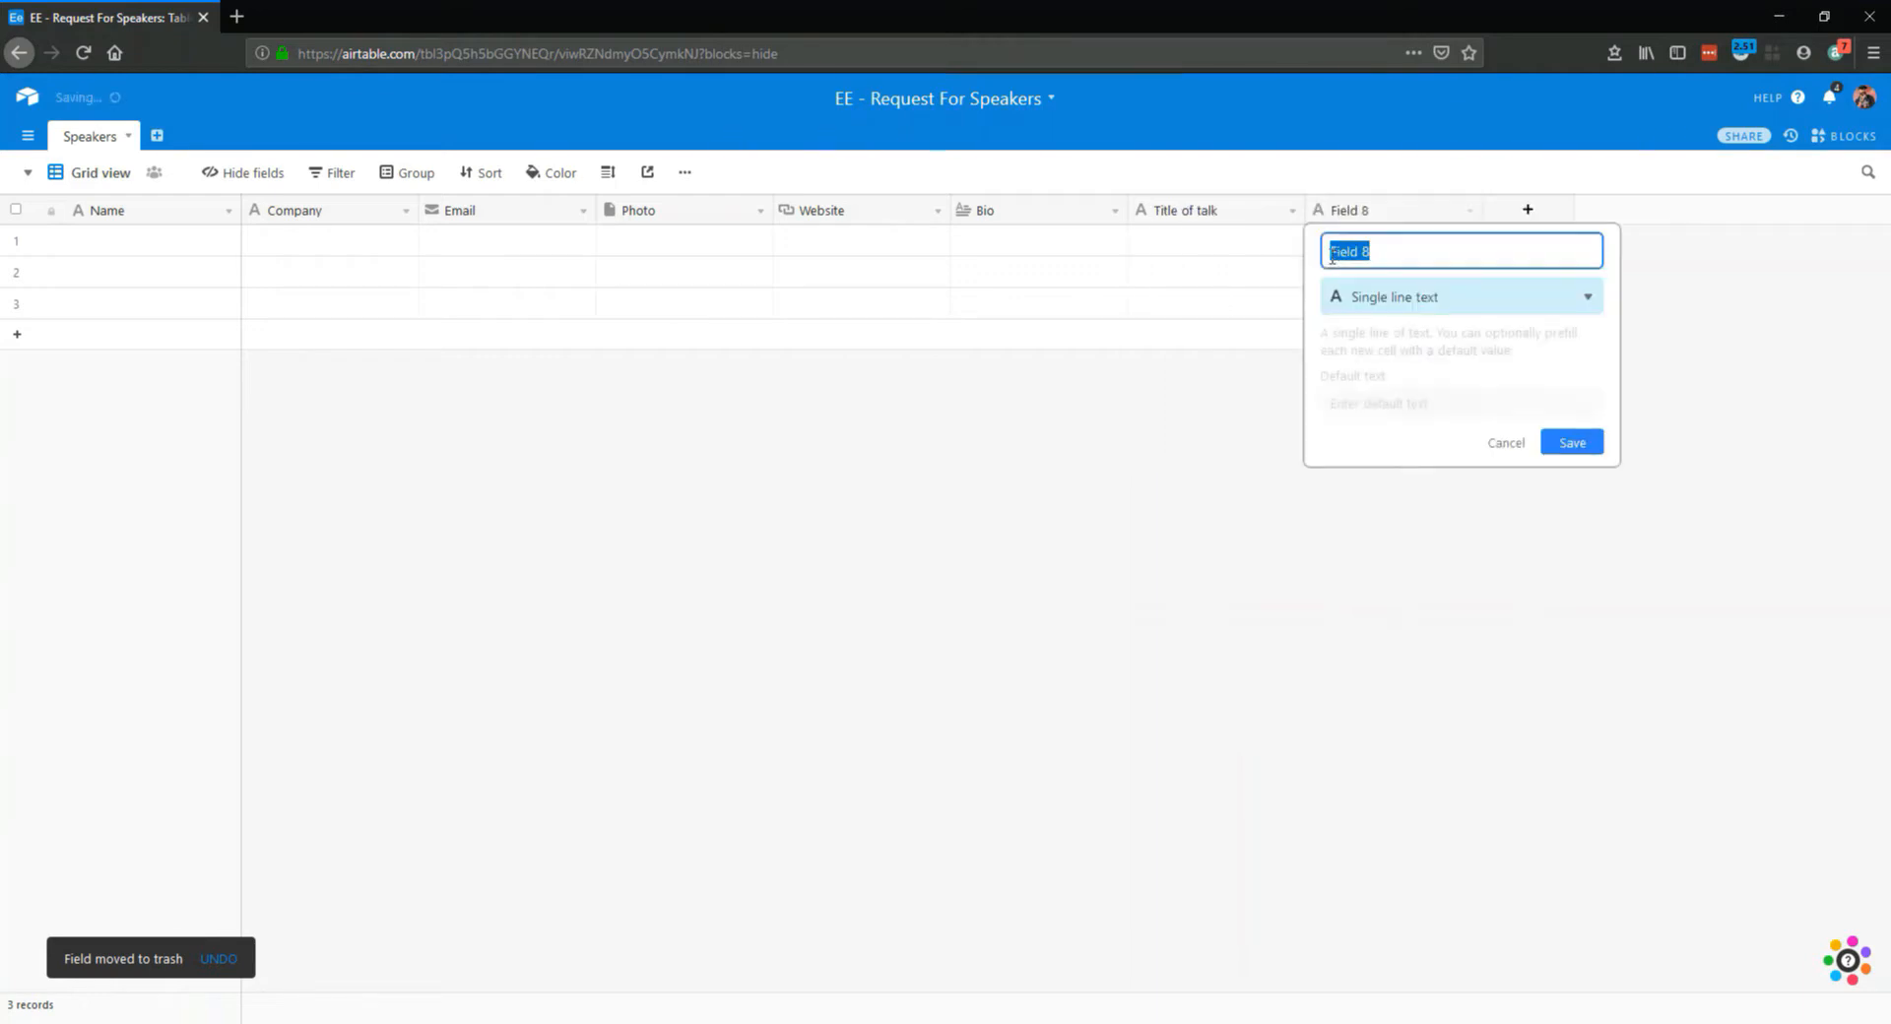
Add a long text field named Description of talk after the Title of talk field
type("Description of")
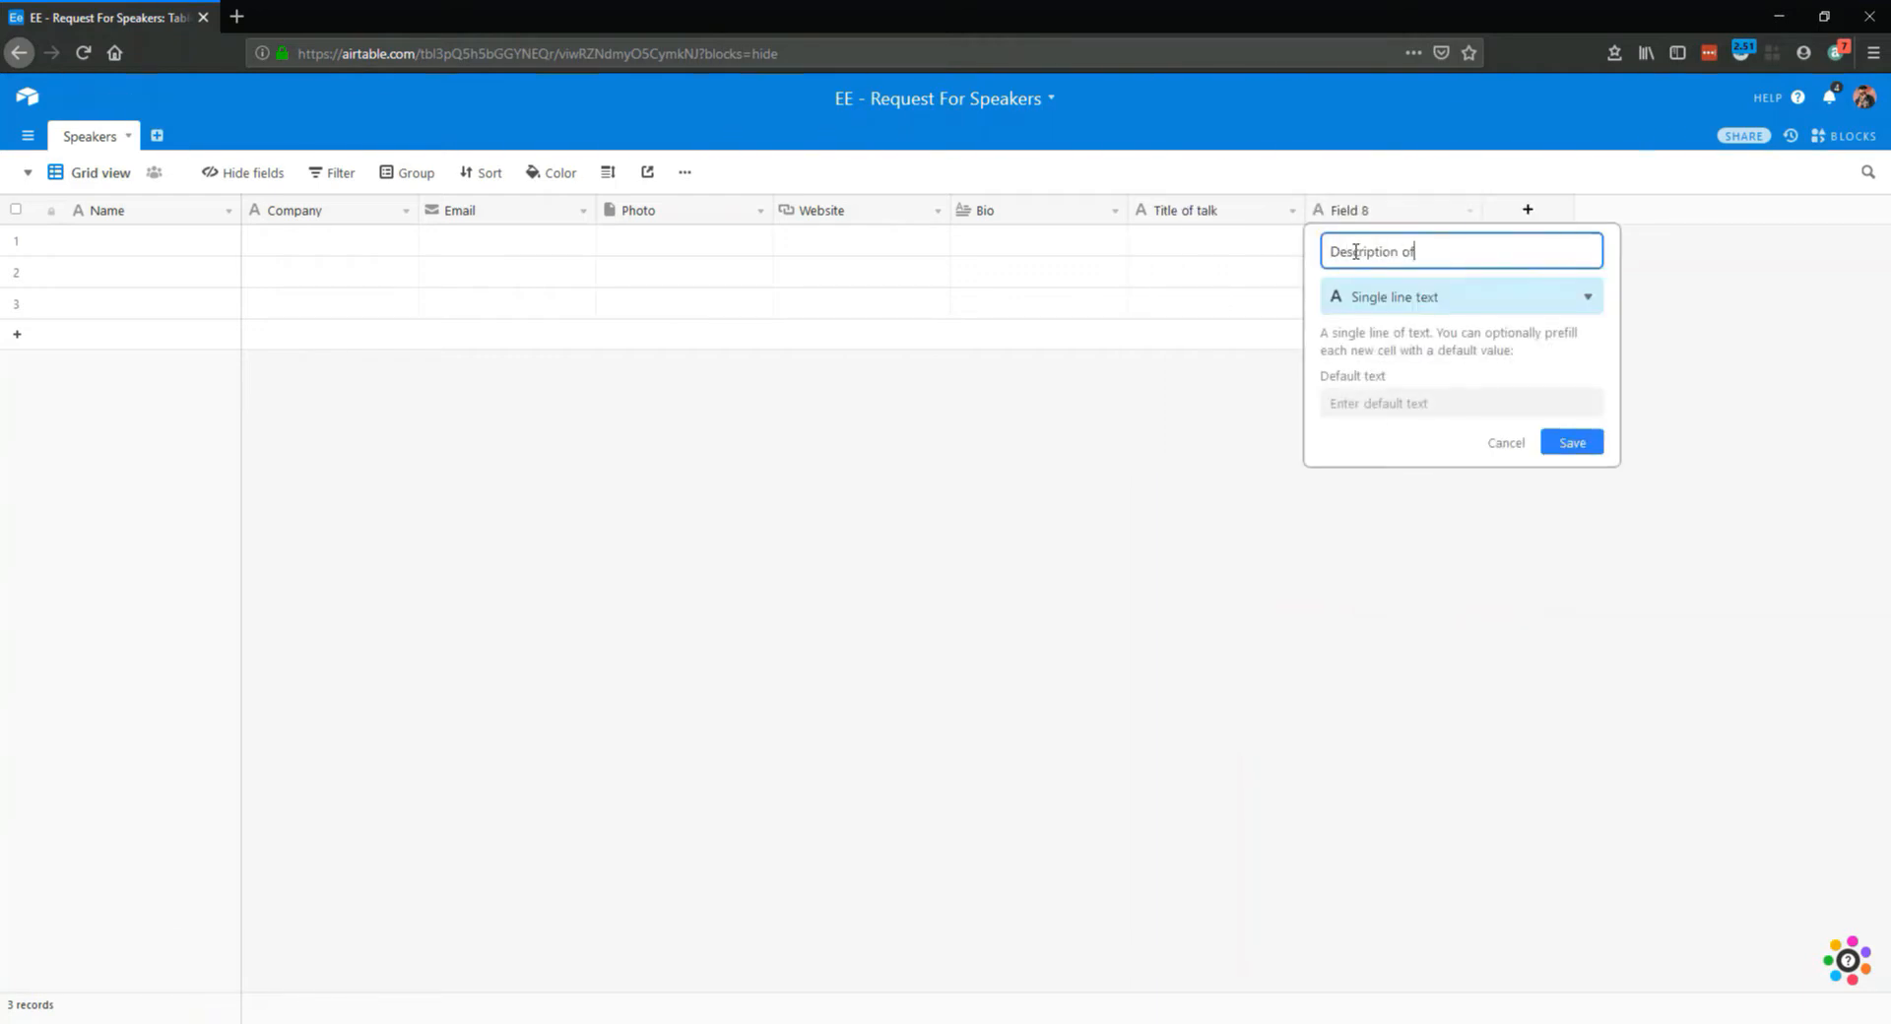
left_click(1376, 298)
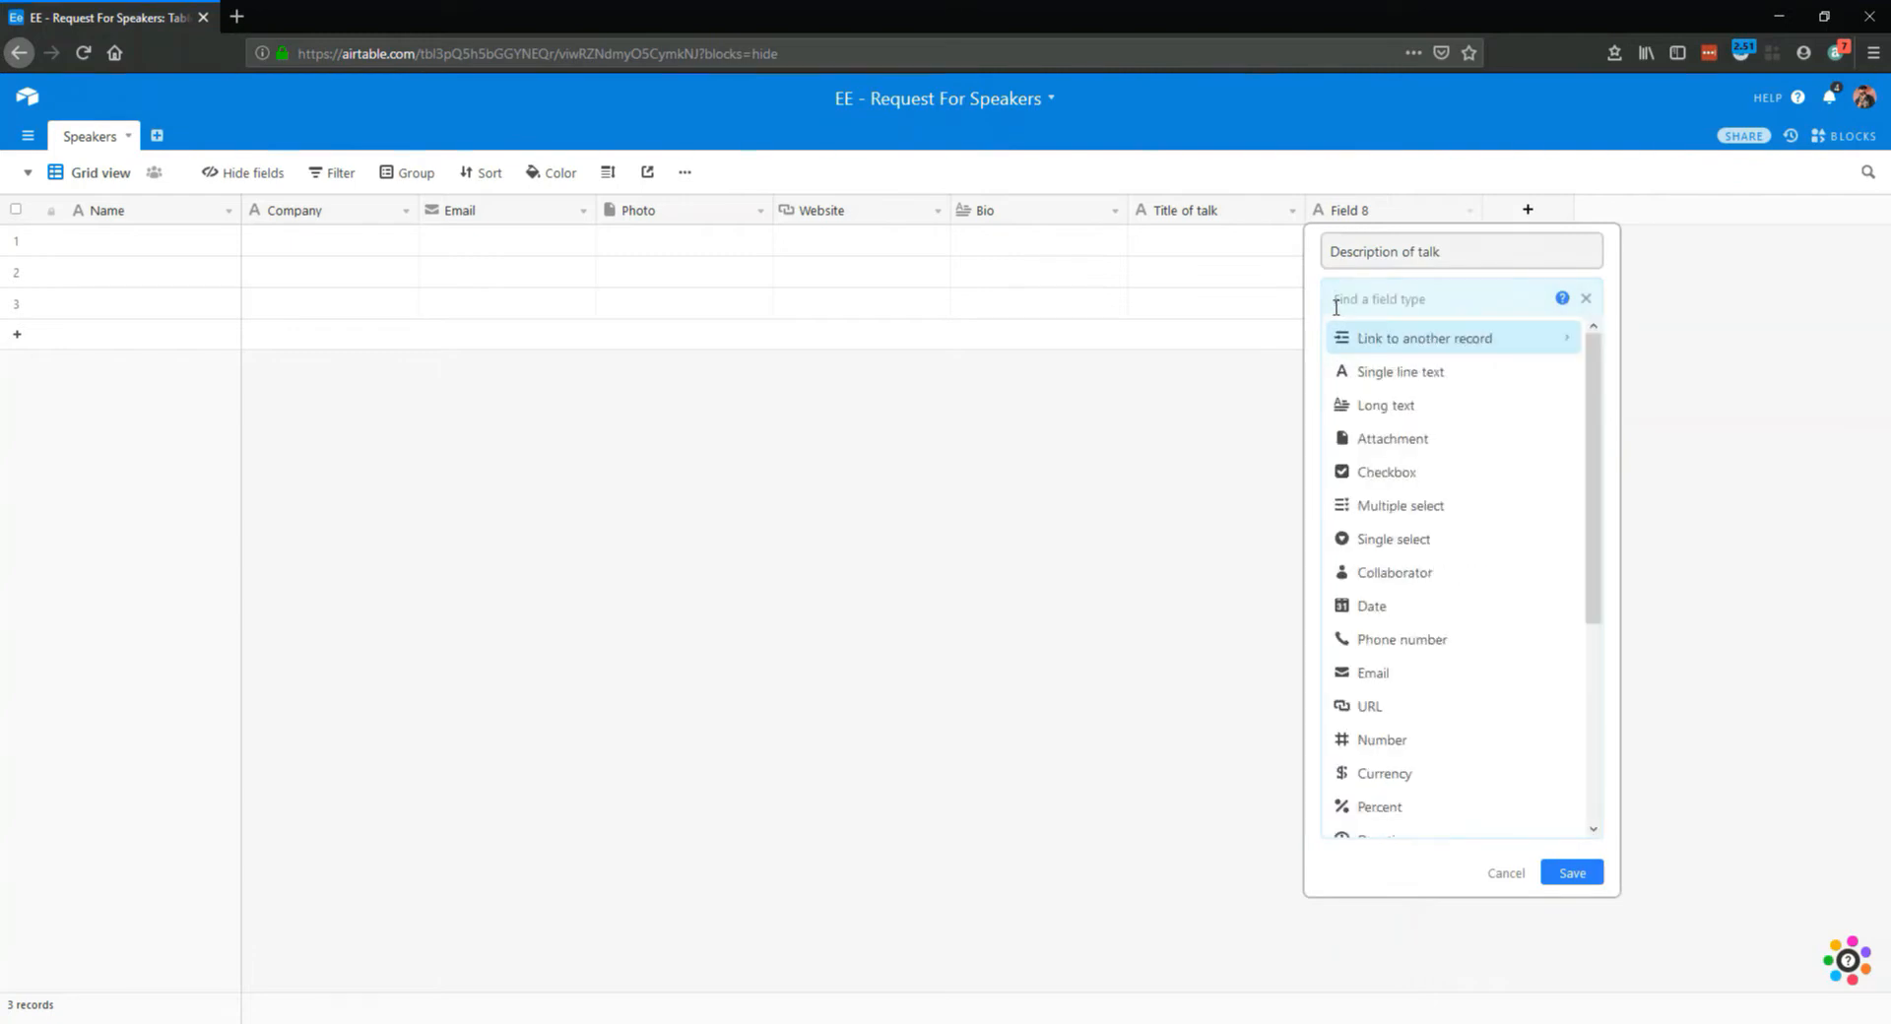
left_click(1379, 405)
left_click(1569, 372)
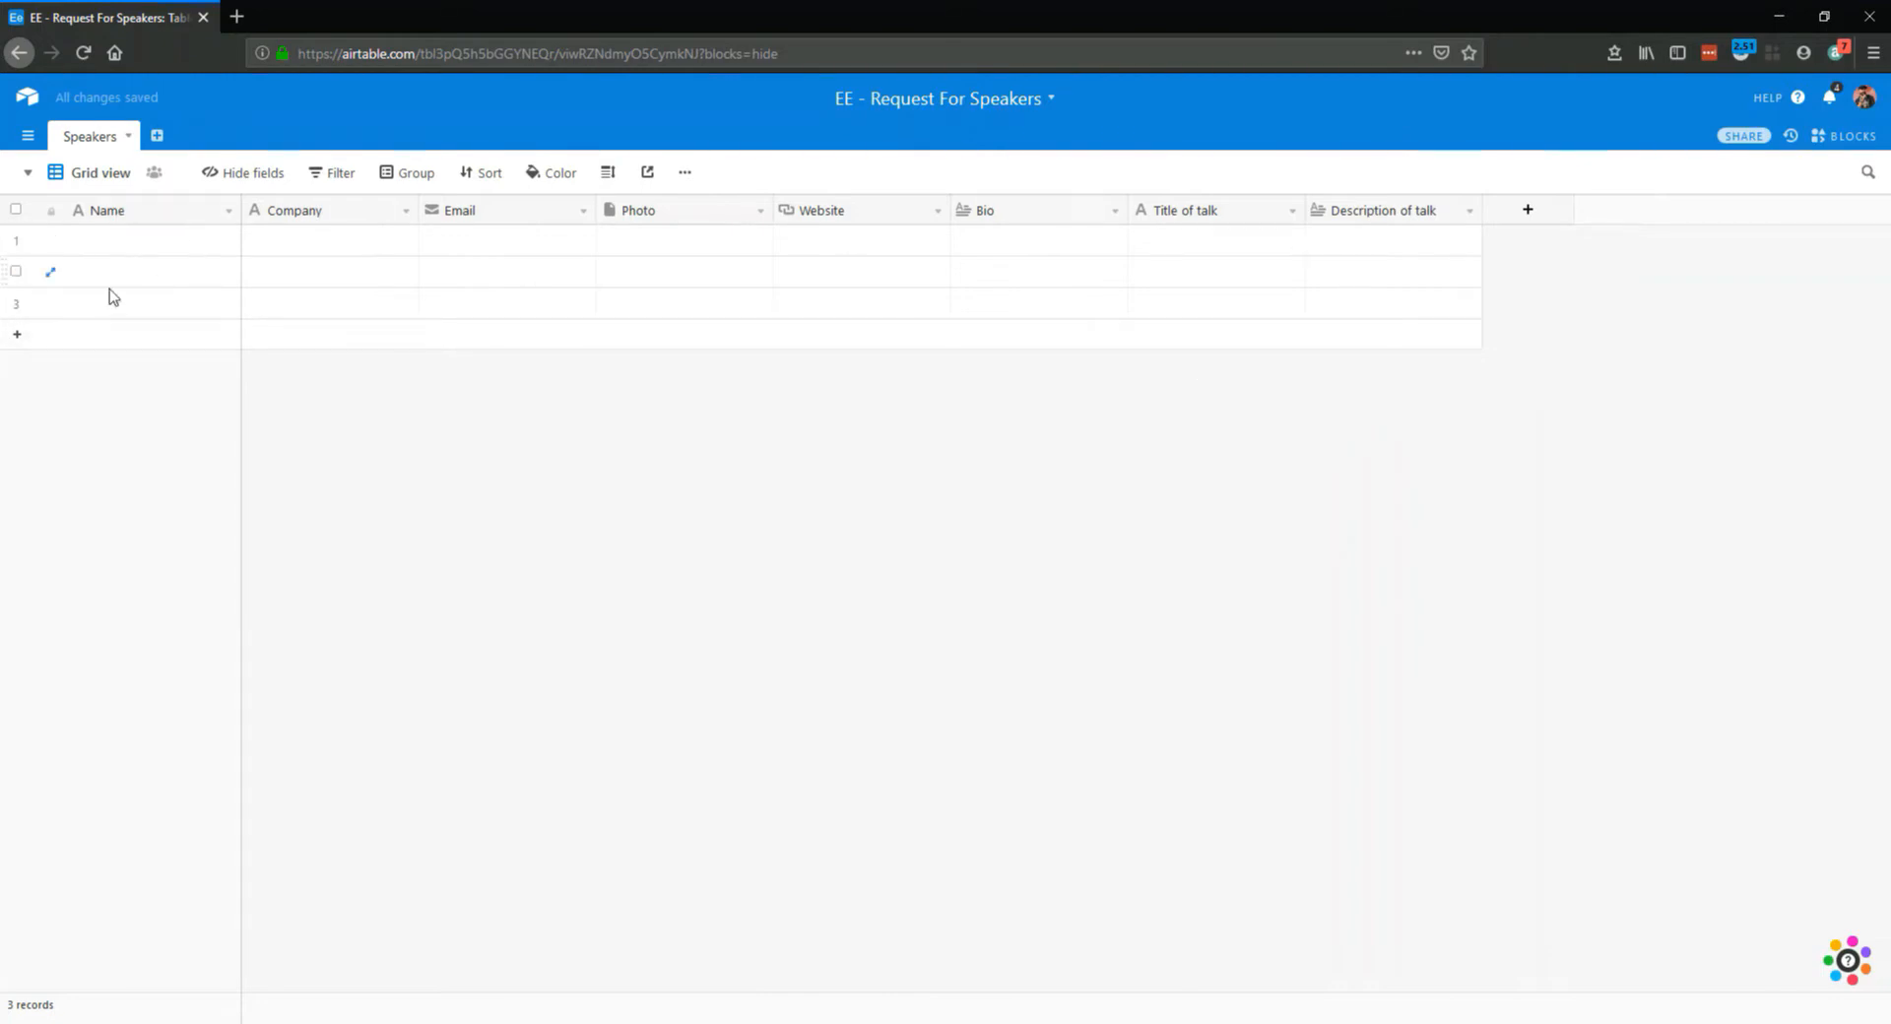
Add a form view to the Speakers table and review its layout
left_click(26, 176)
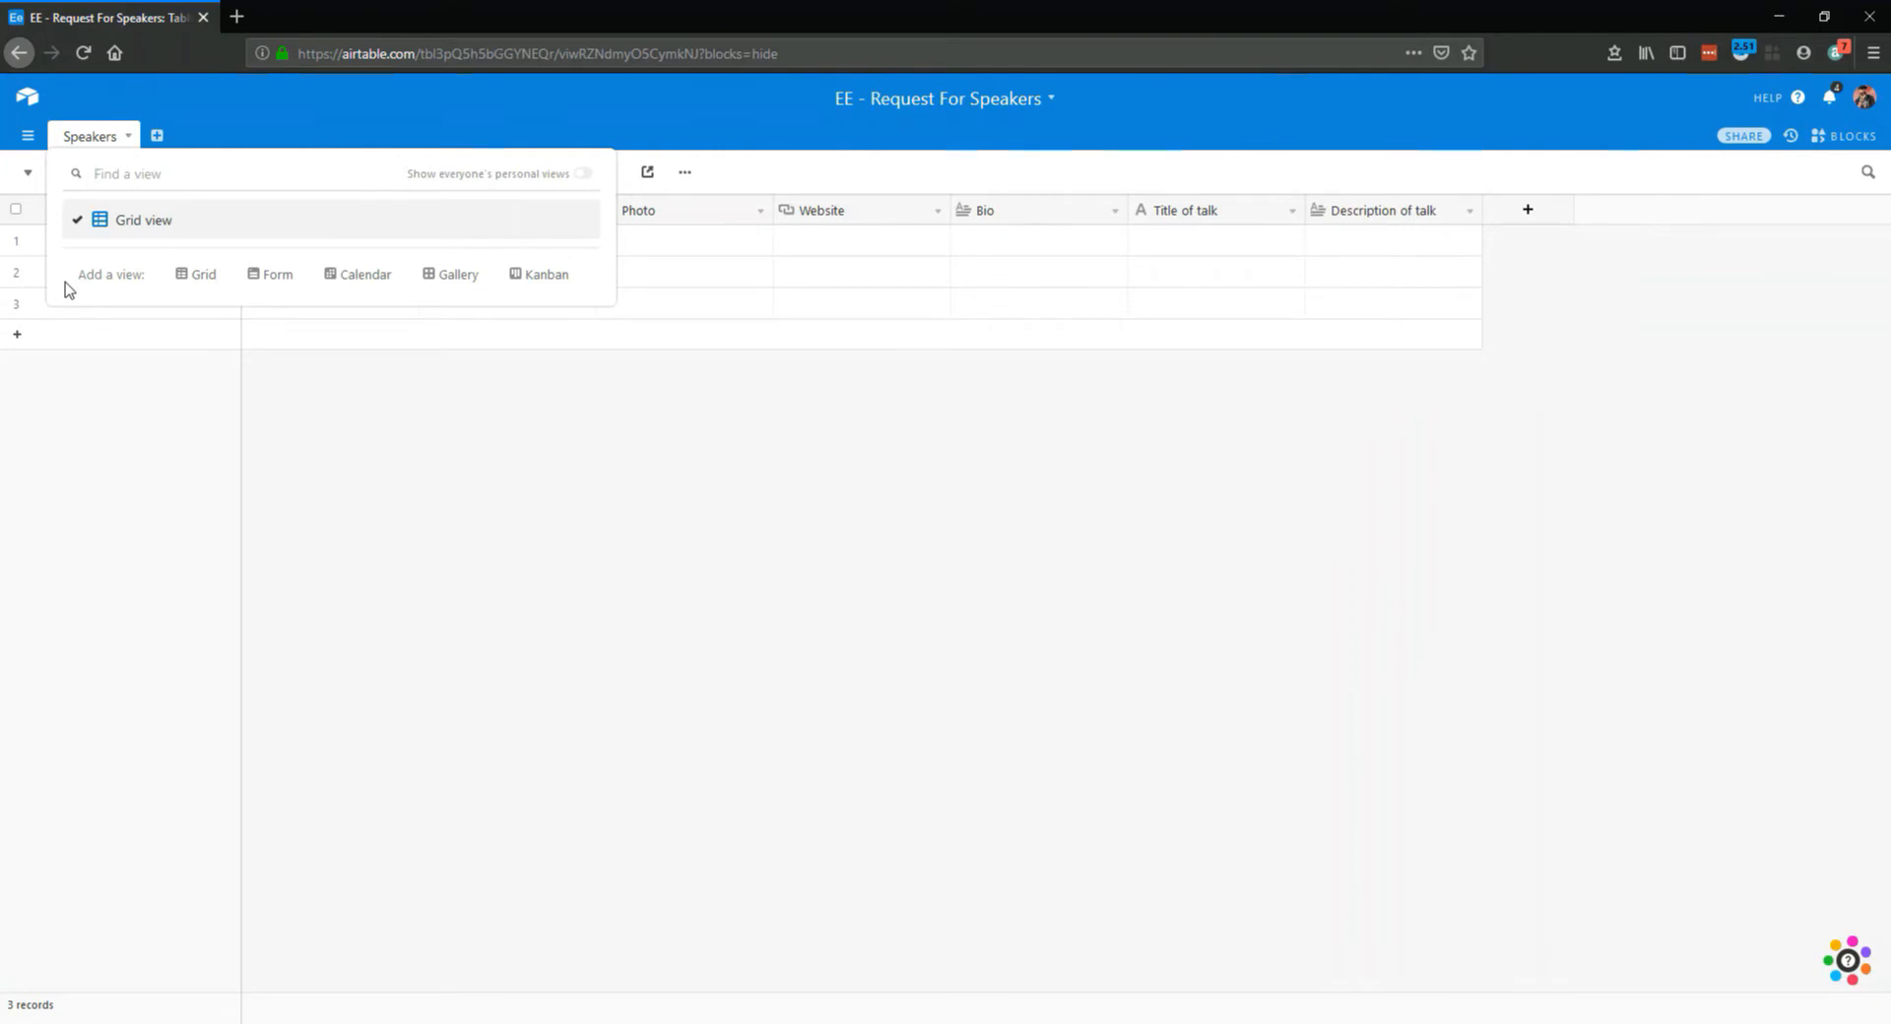
mouse_move(285, 283)
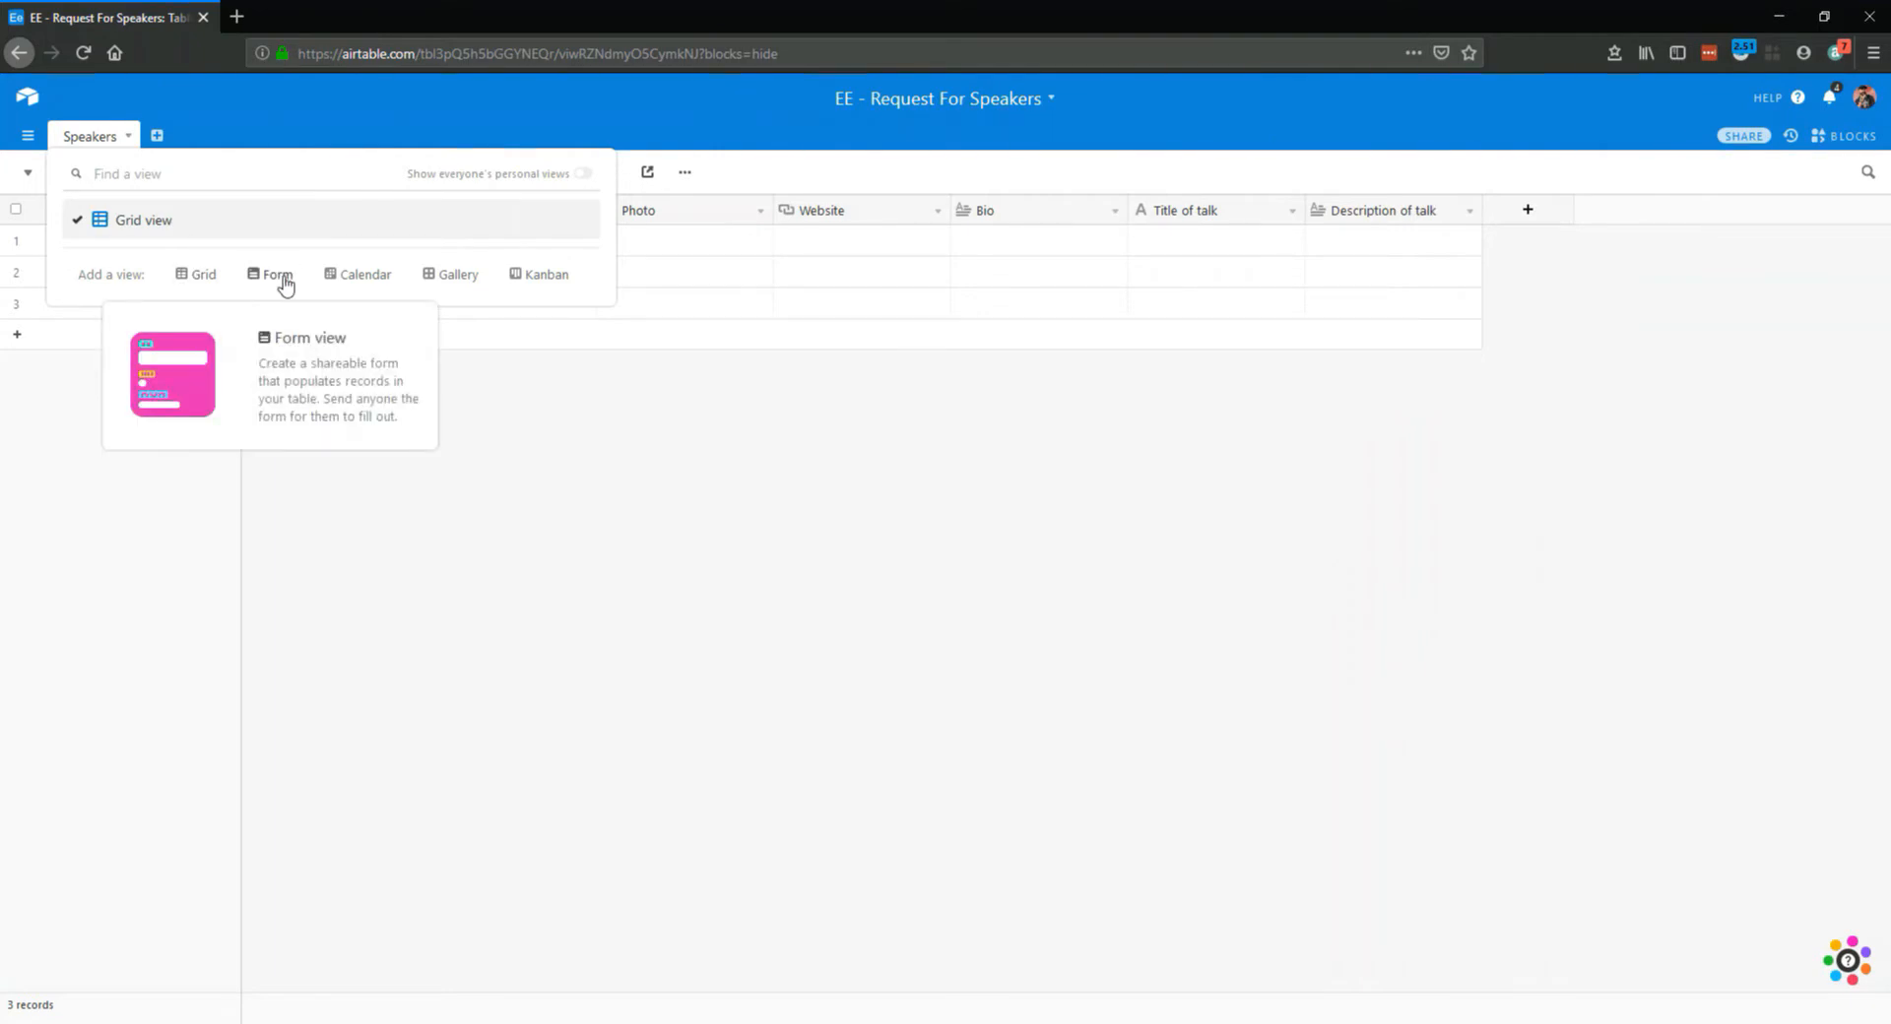
left_click(283, 277)
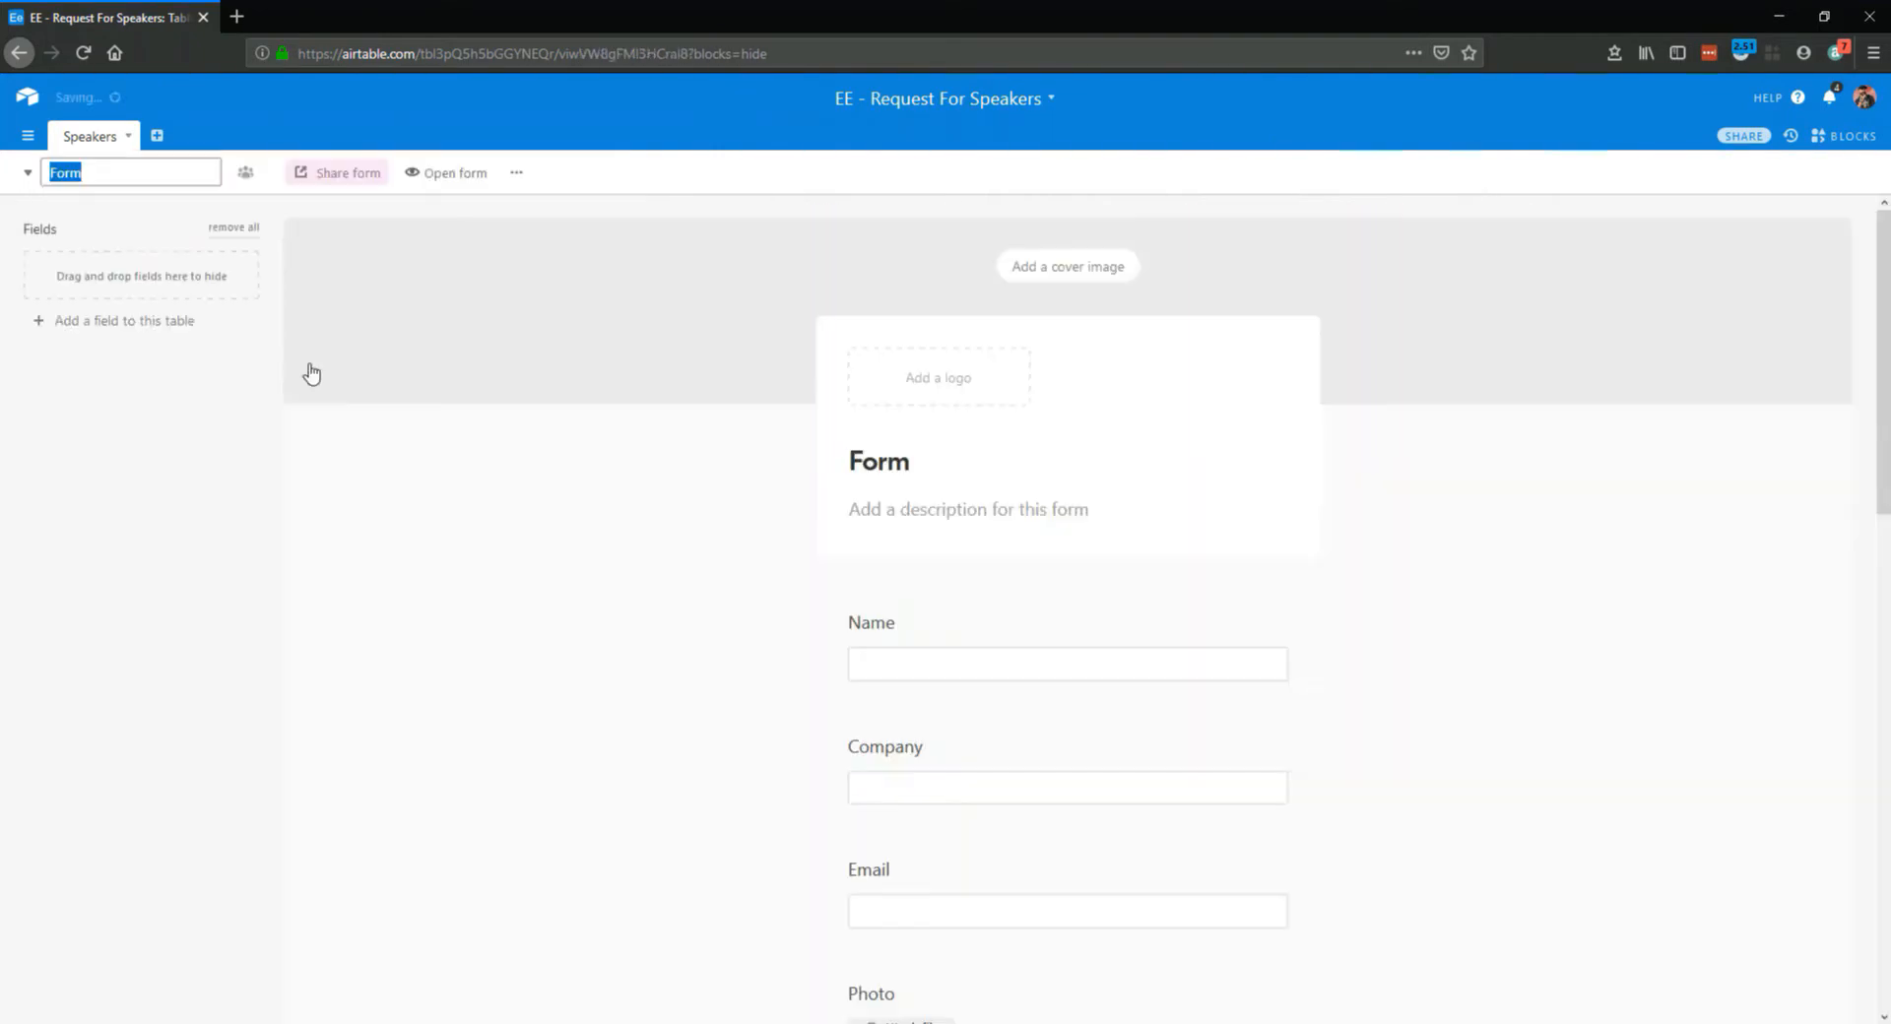
scroll(1080, 692, "down", 10)
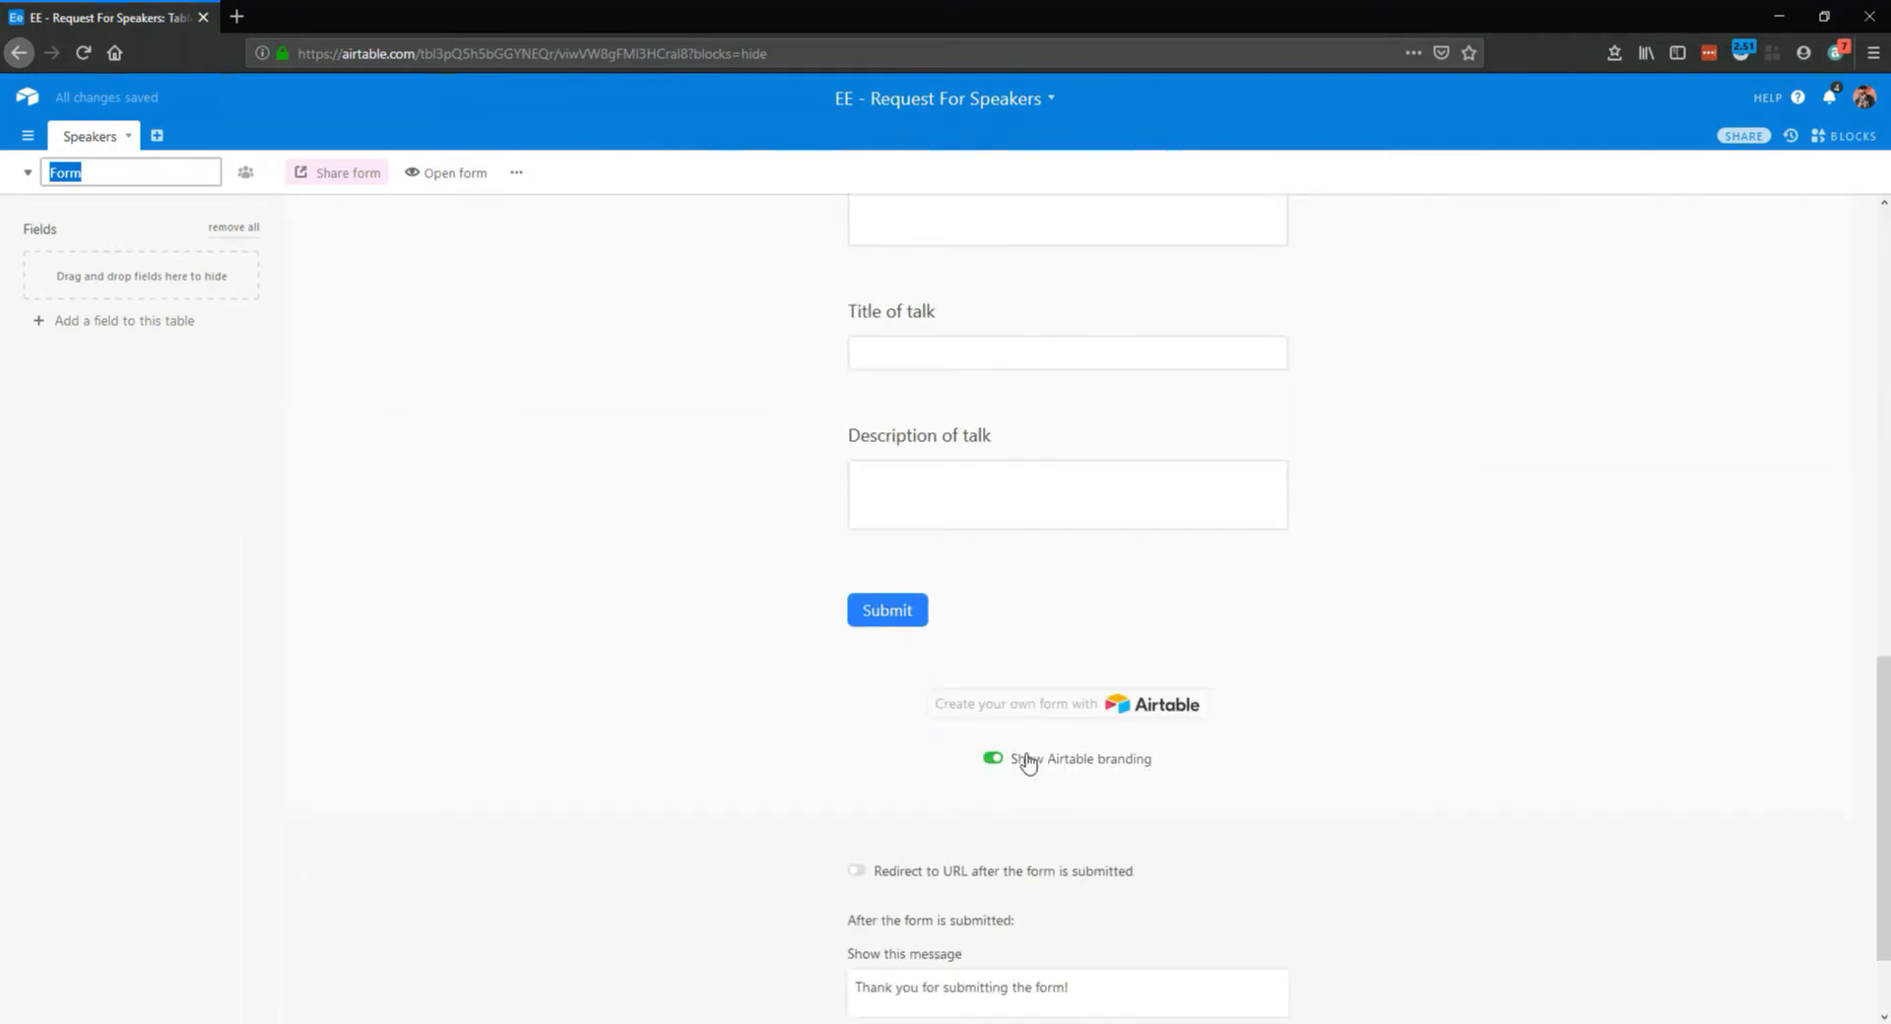
scroll(1025, 746, "up", 10)
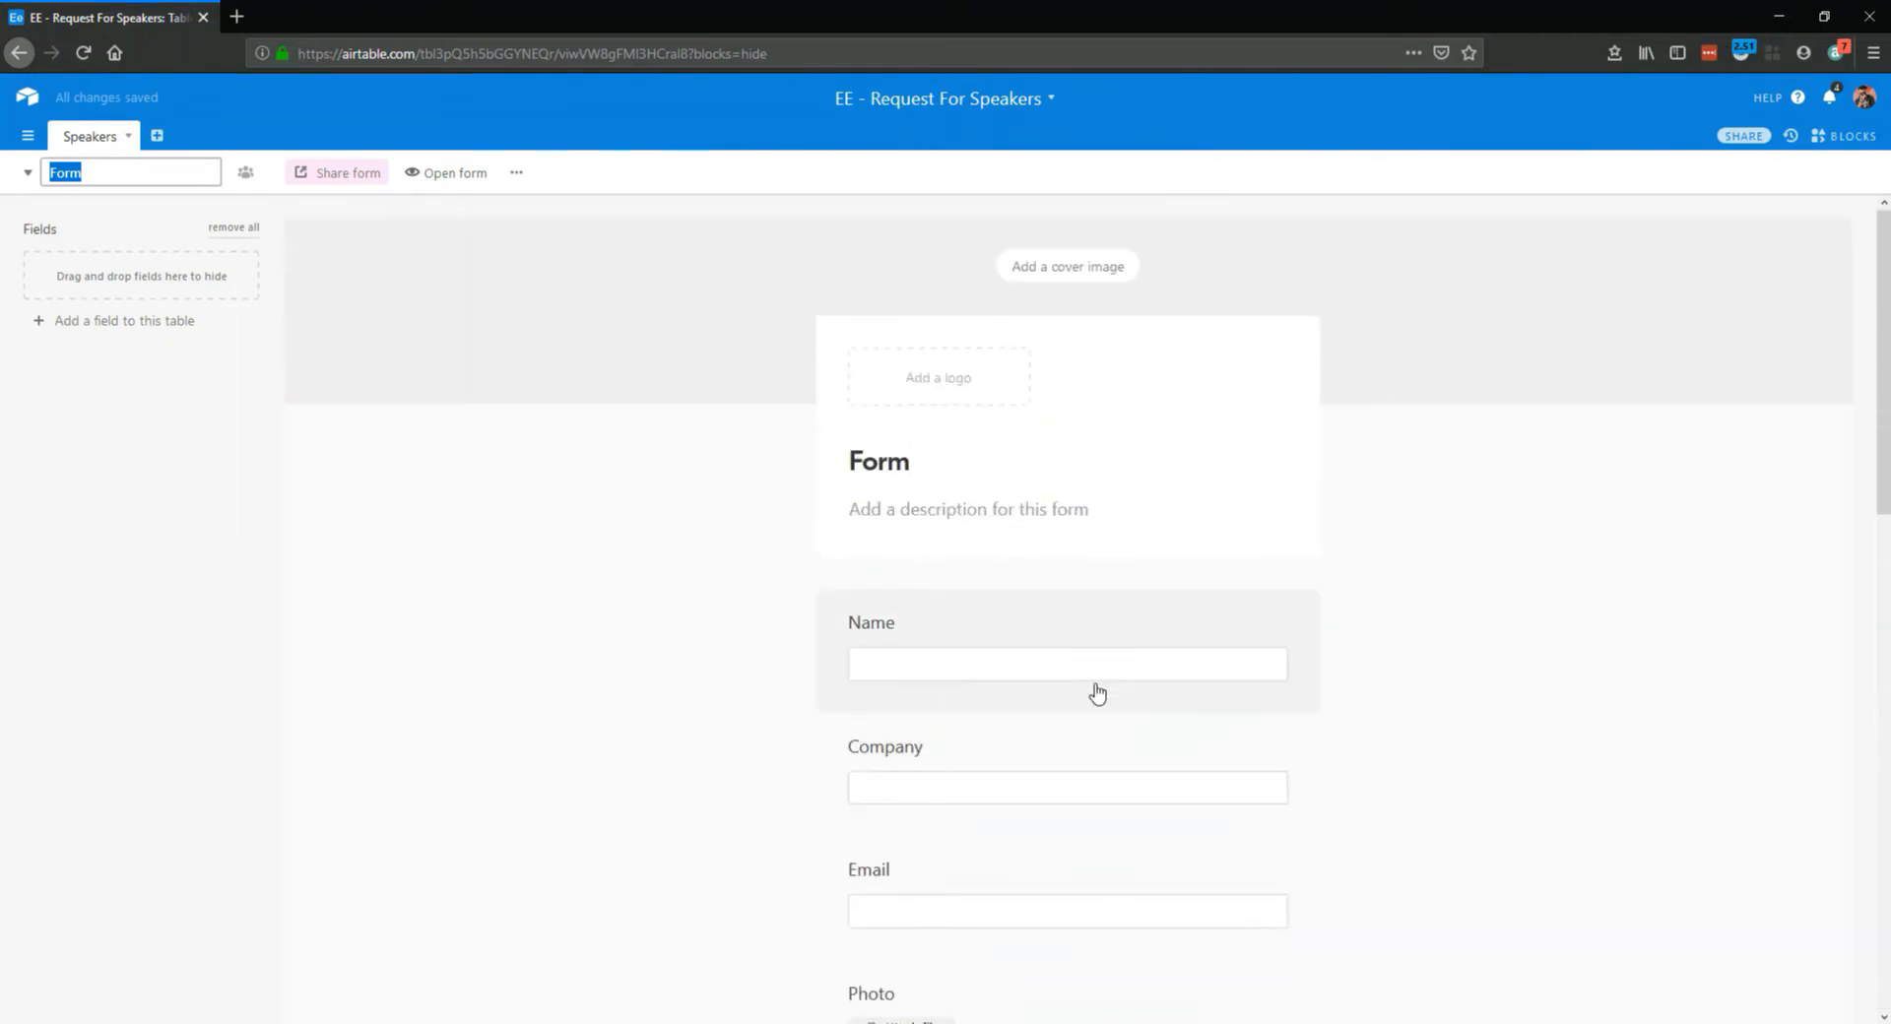
Make the Name and Email fields required in the form, leaving Company optional
scroll(975, 640, "down", 1)
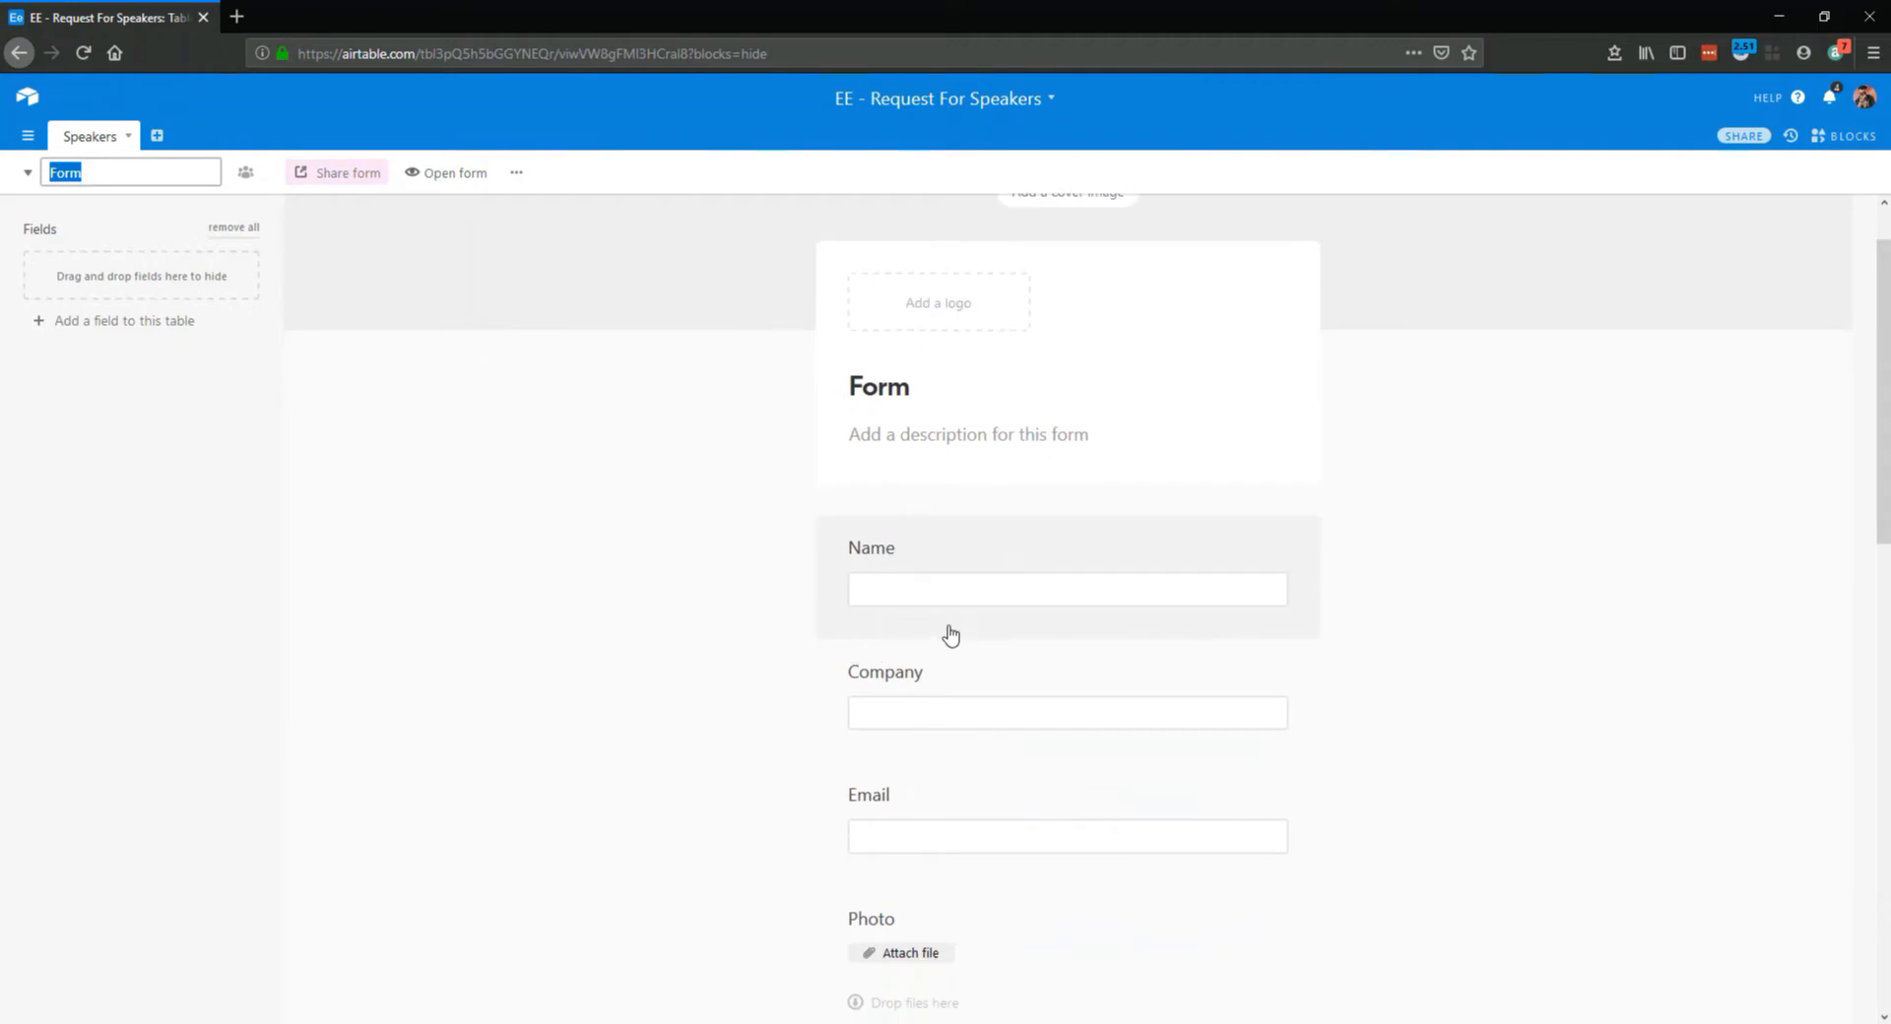
left_click(1113, 542)
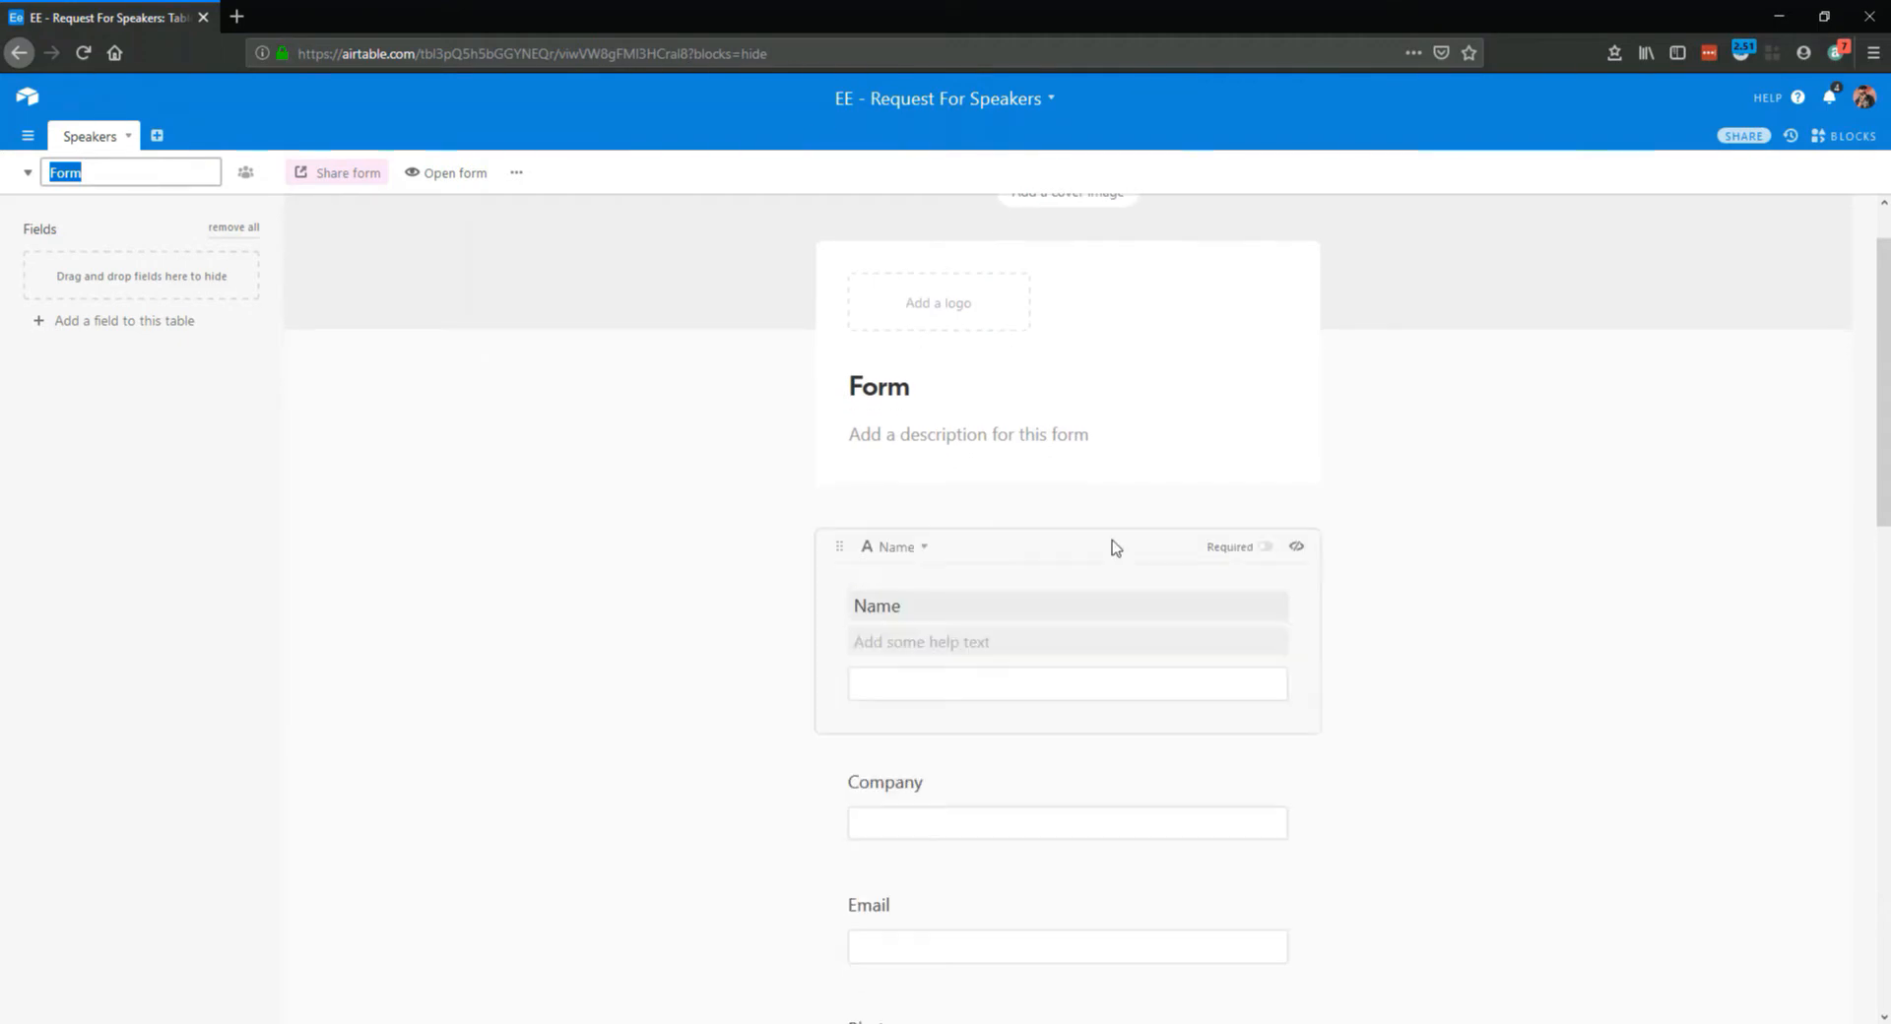
left_click(1267, 549)
scroll(1418, 674, "down", 4)
left_click(1090, 492)
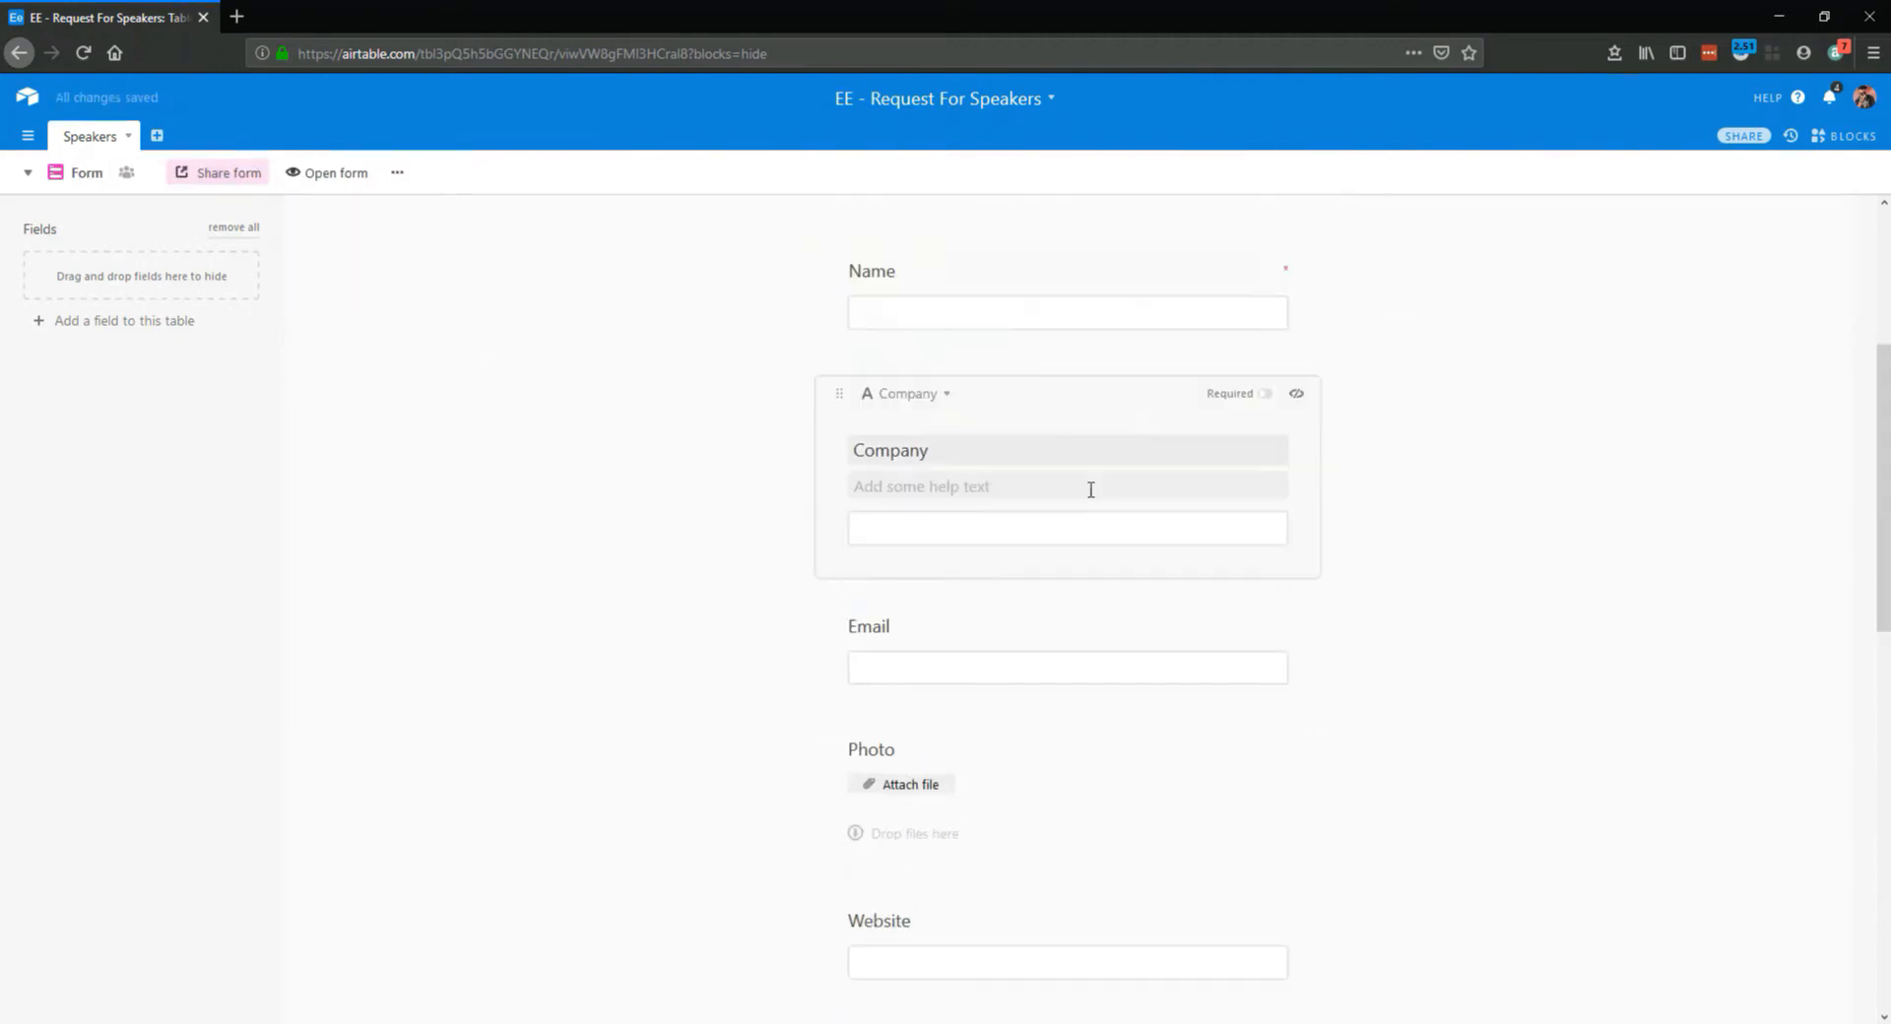
scroll(1084, 581, "down", 2)
left_click(1034, 517)
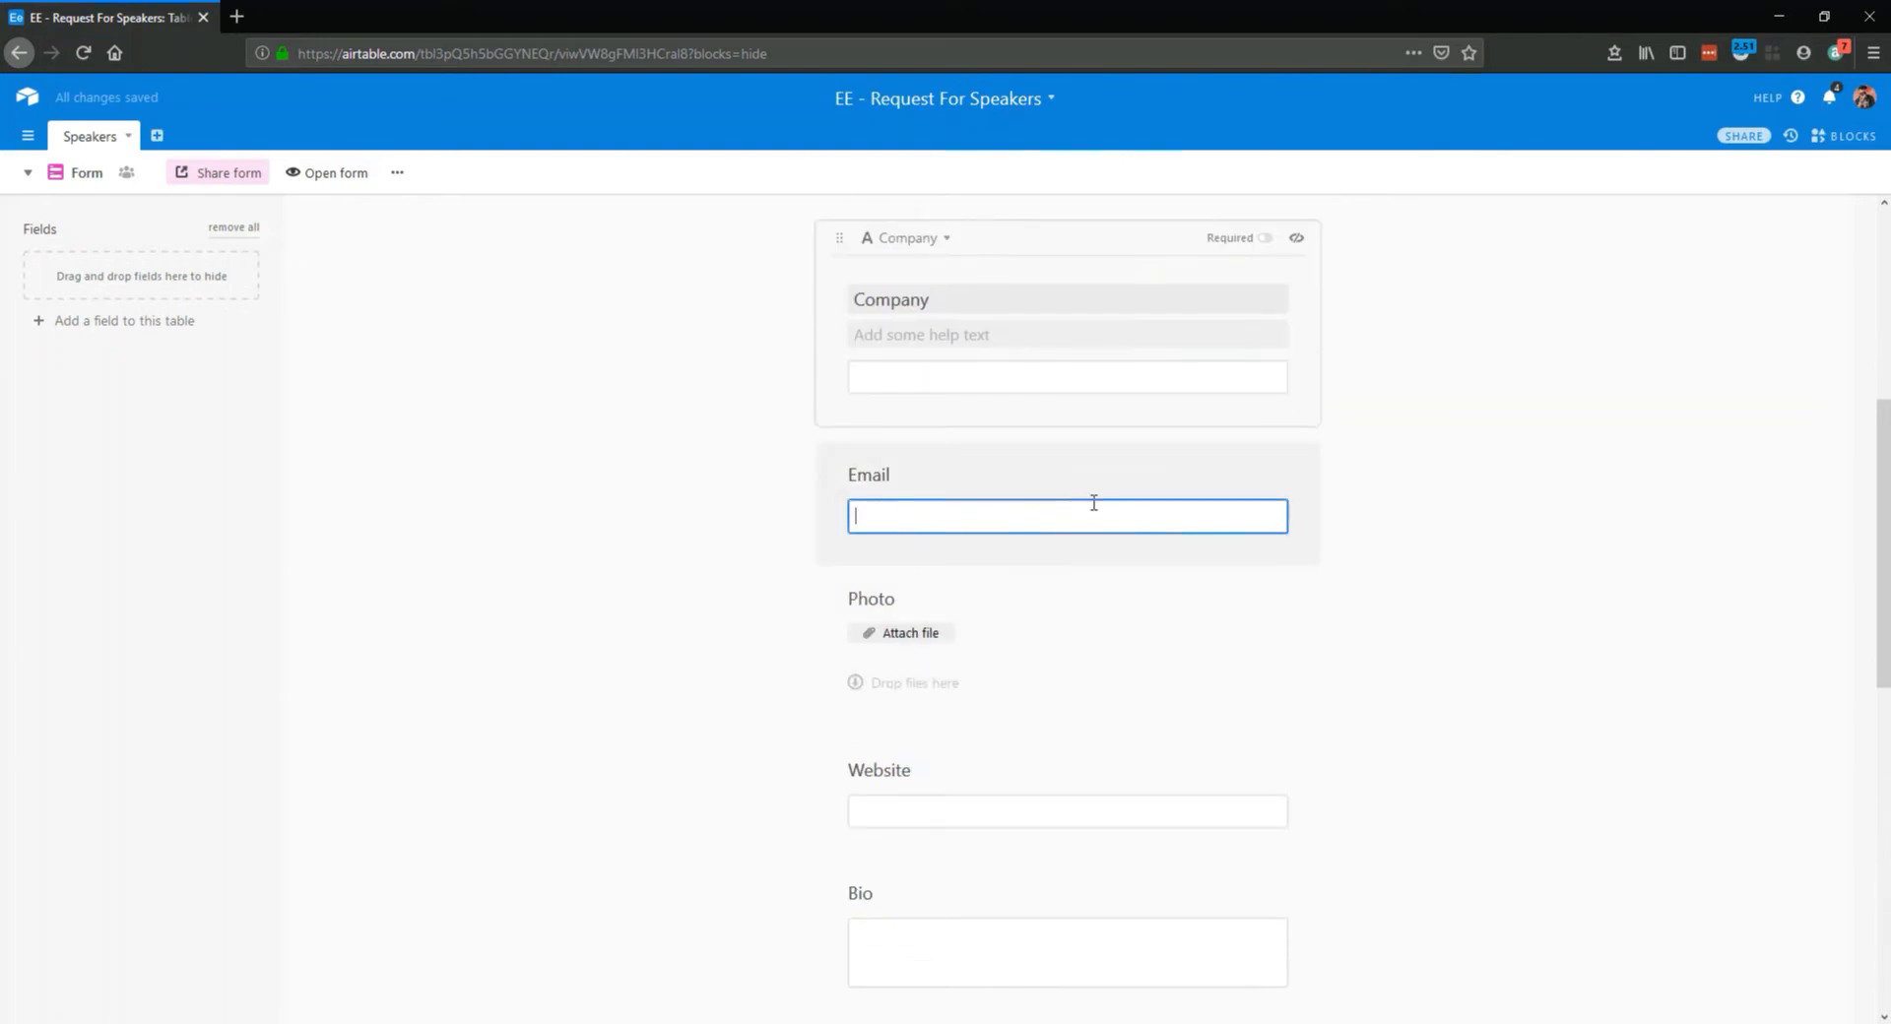
left_click(1128, 489)
left_click(1265, 361)
Make the Photo and Website fields required in the form
scroll(975, 481, "down", 2)
left_click(1014, 460)
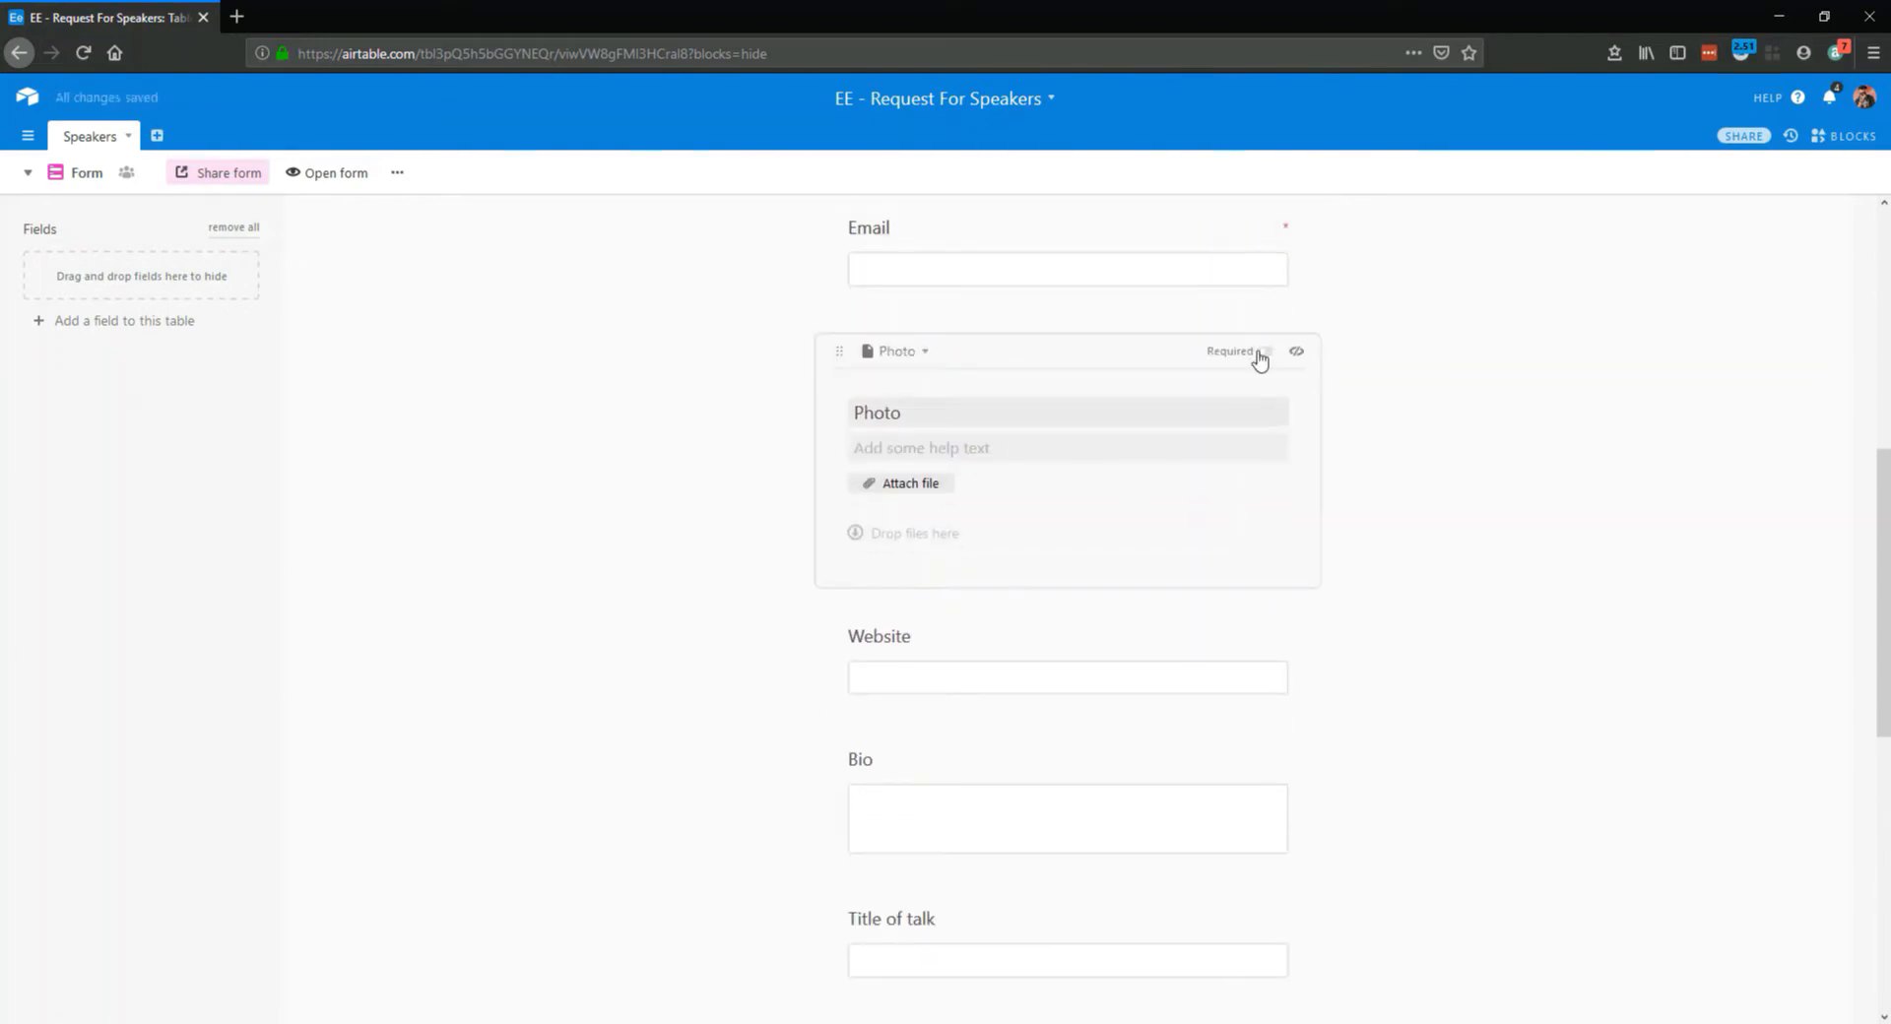
left_click(1264, 352)
left_click(954, 650)
left_click(1265, 523)
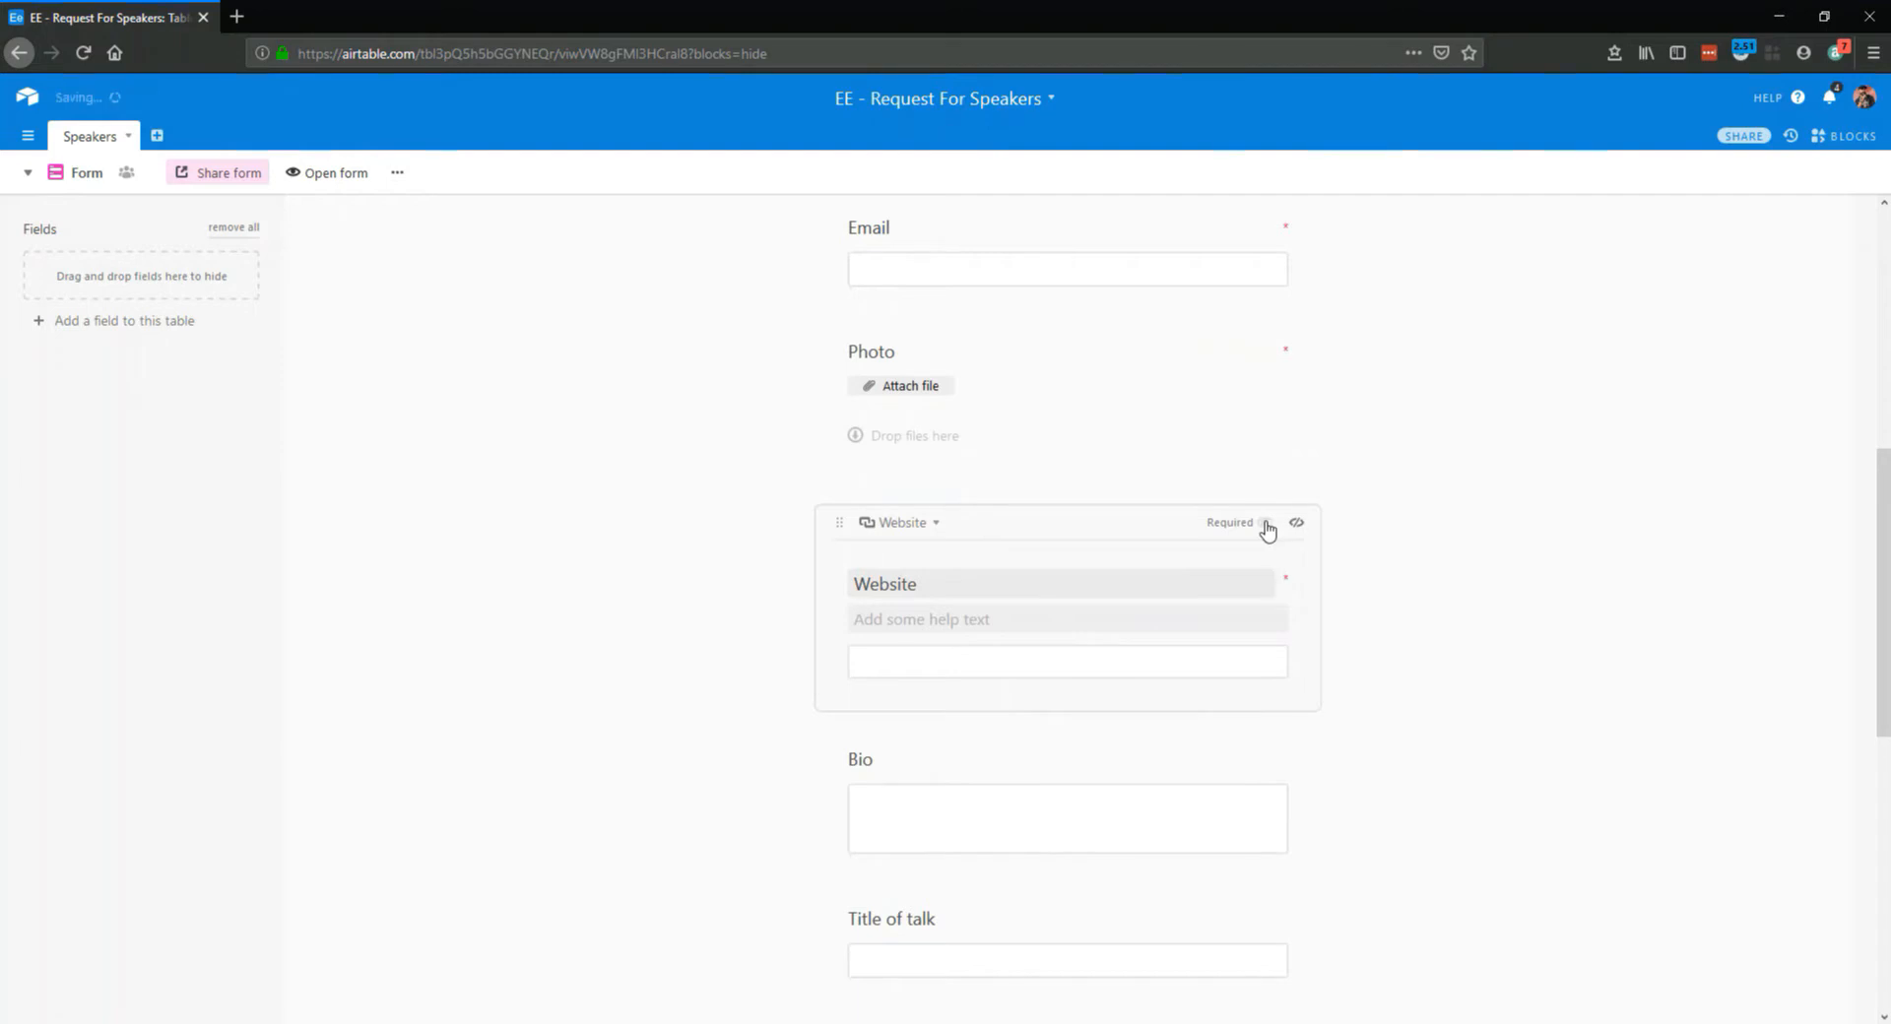
Make the Bio and Title of talk fields required in the form
scroll(1345, 788, "down", 3)
left_click(1102, 557)
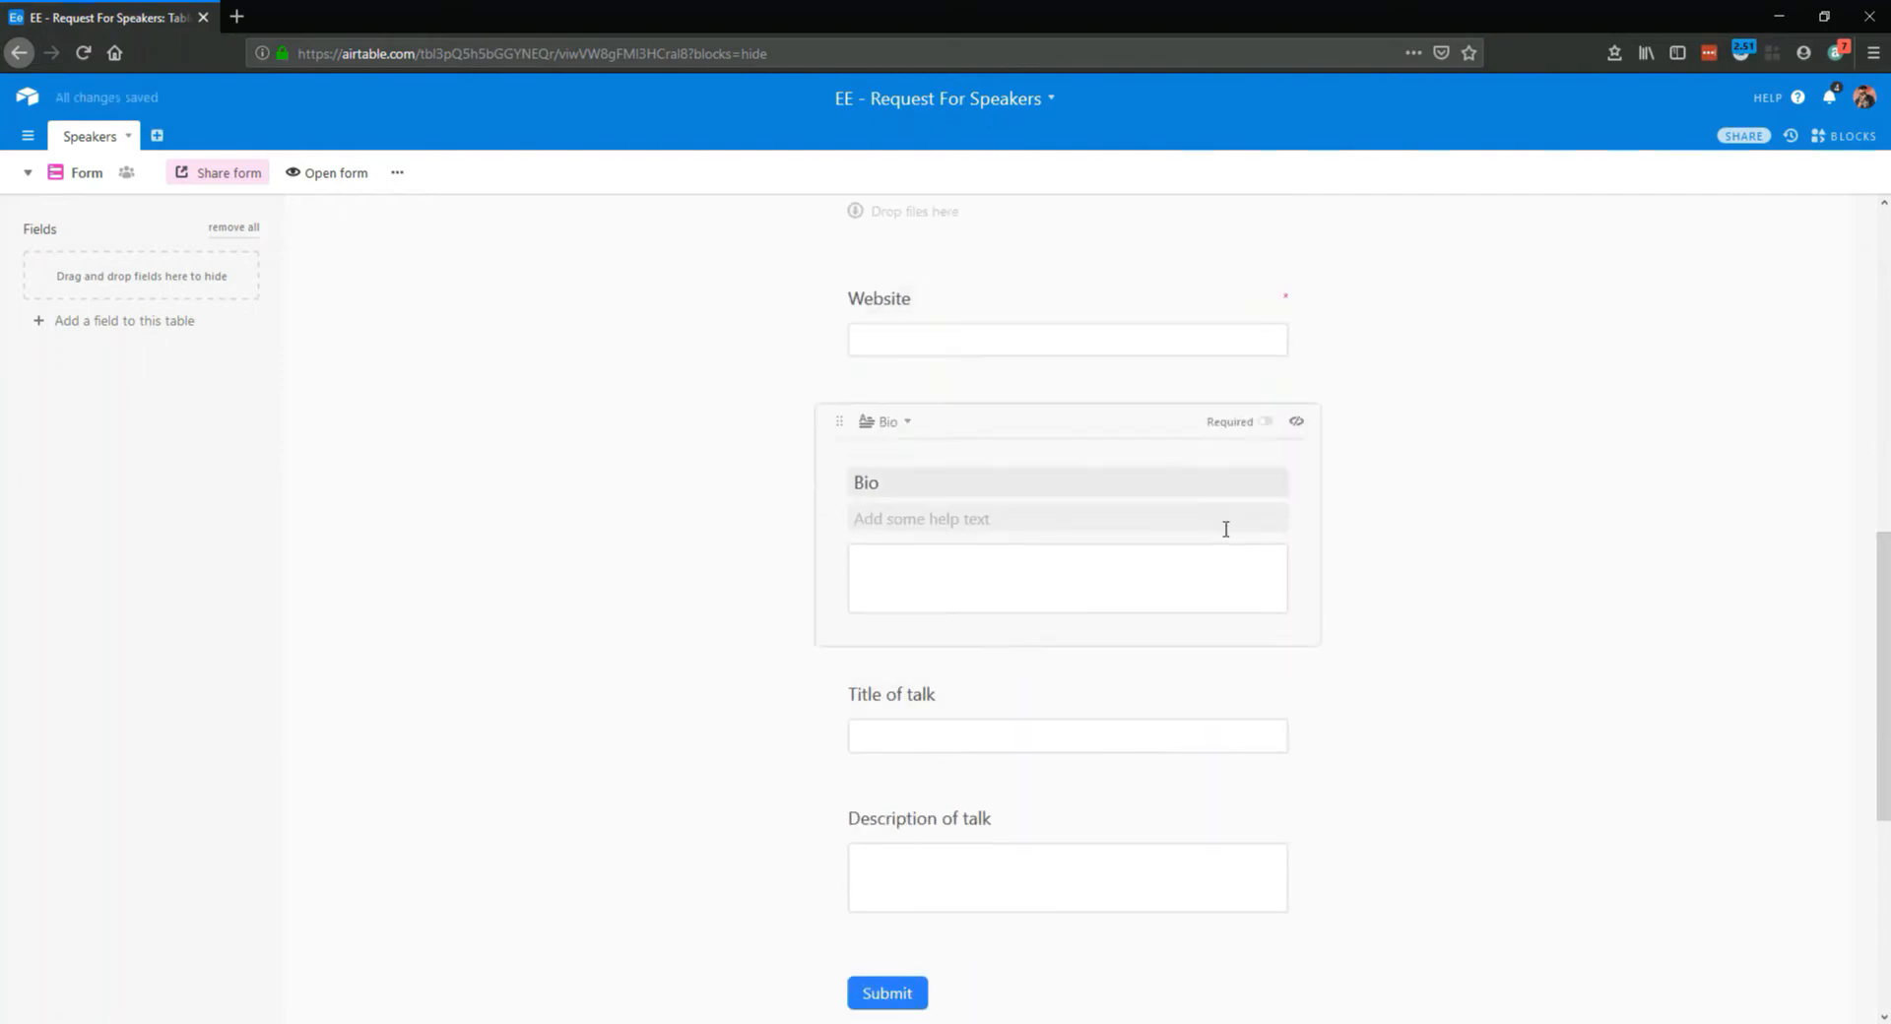
left_click(1266, 422)
scroll(1013, 595, "down", 2)
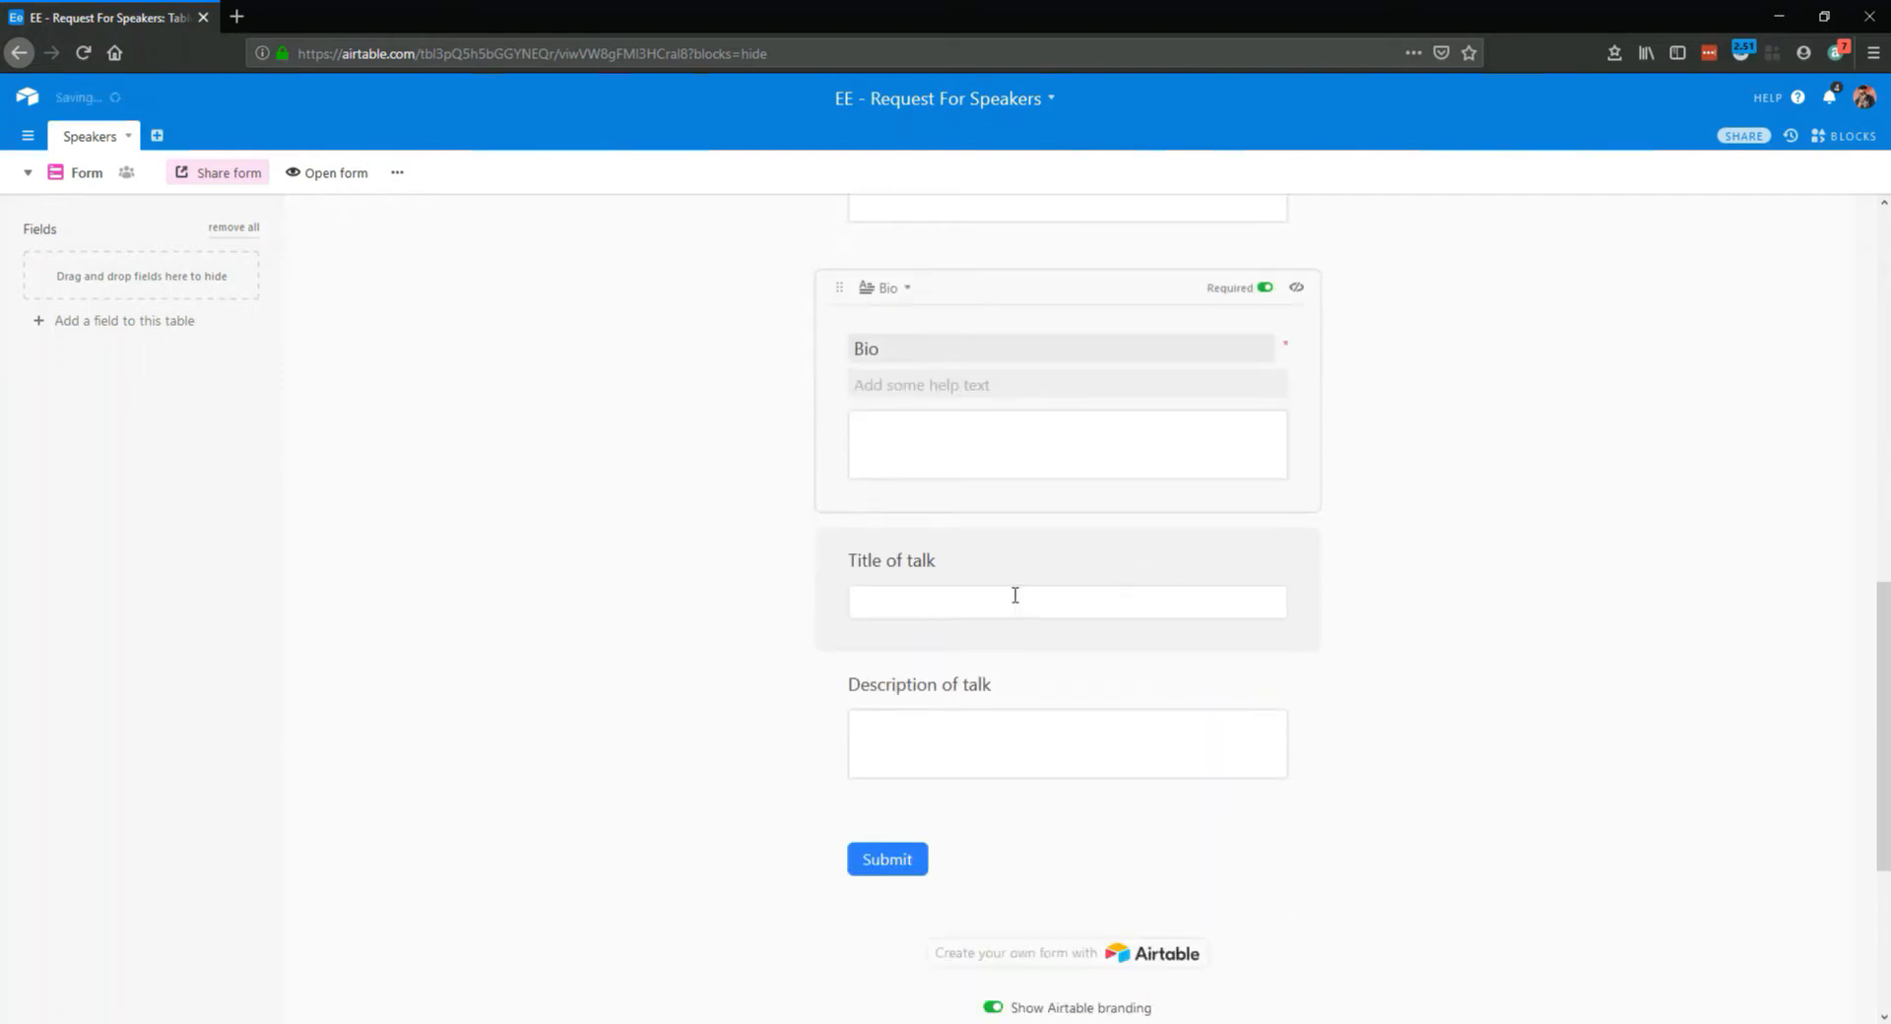
left_click(956, 568)
left_click(1264, 431)
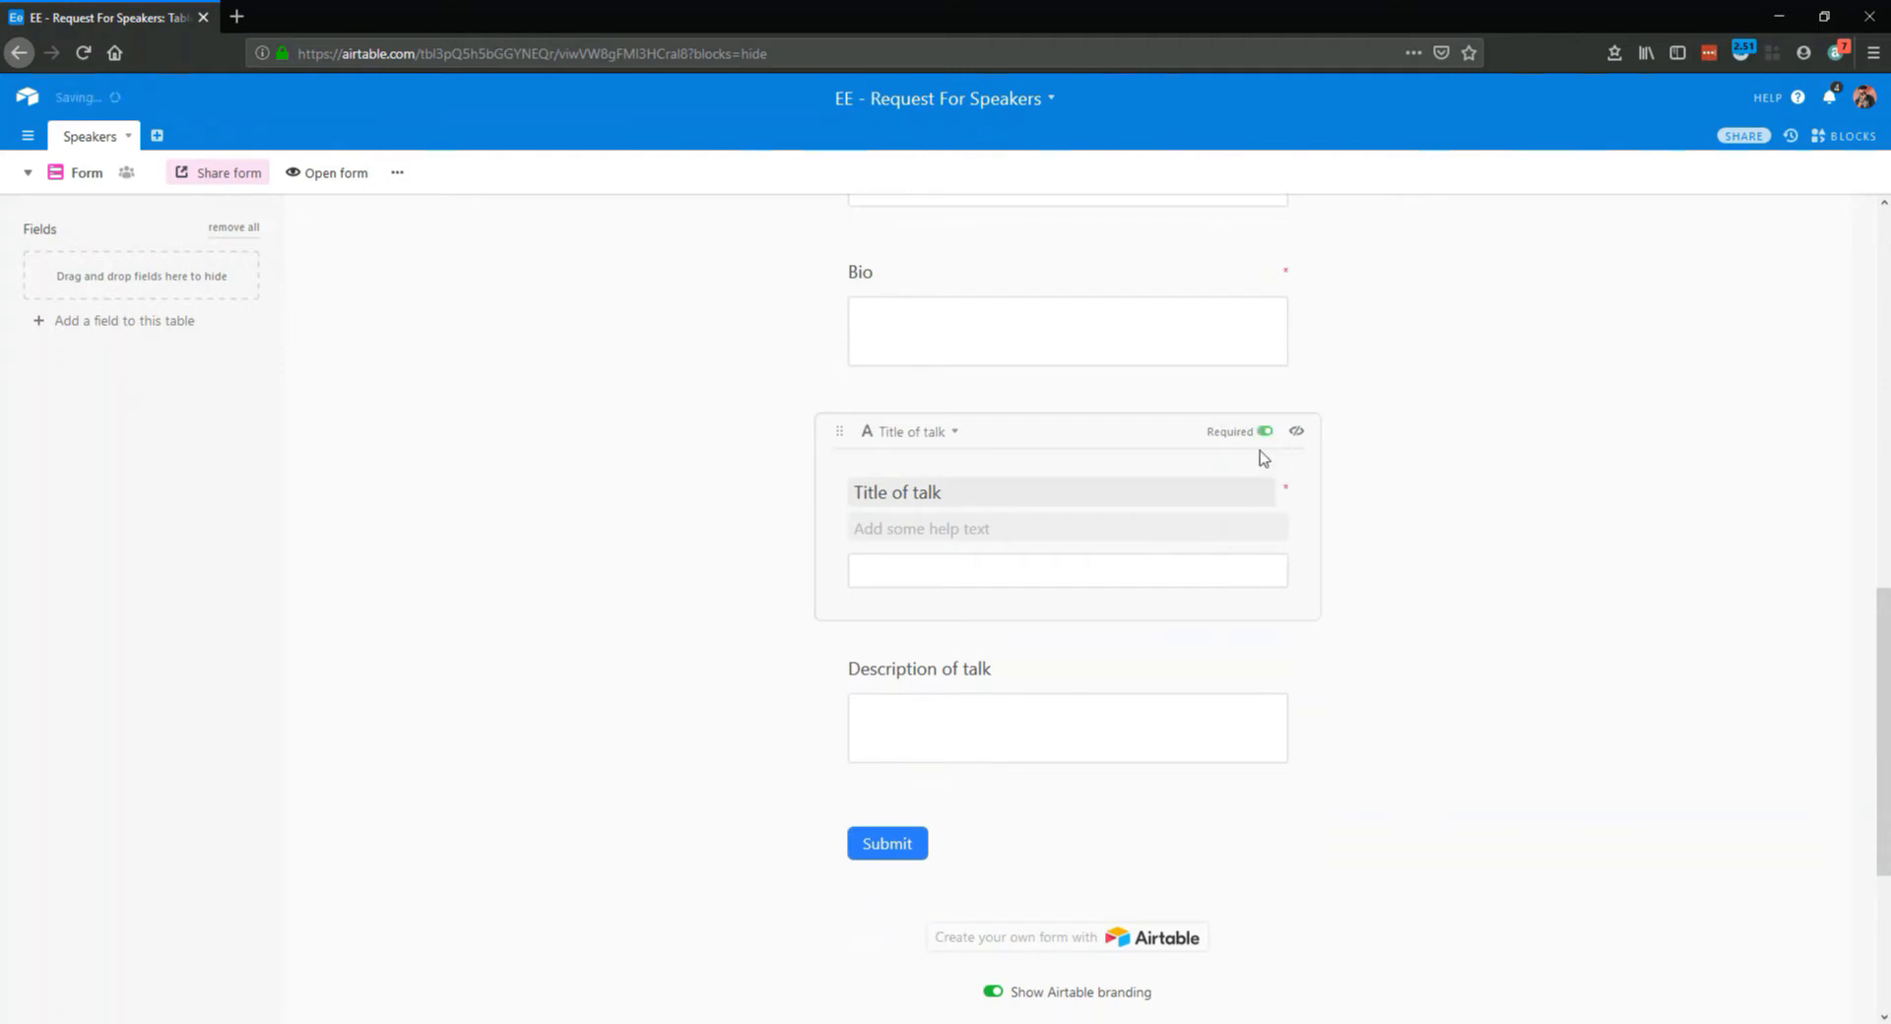
Make the Description of talk field required and turn off the Airtable branding on the form
left_click(1017, 702)
left_click(1271, 660)
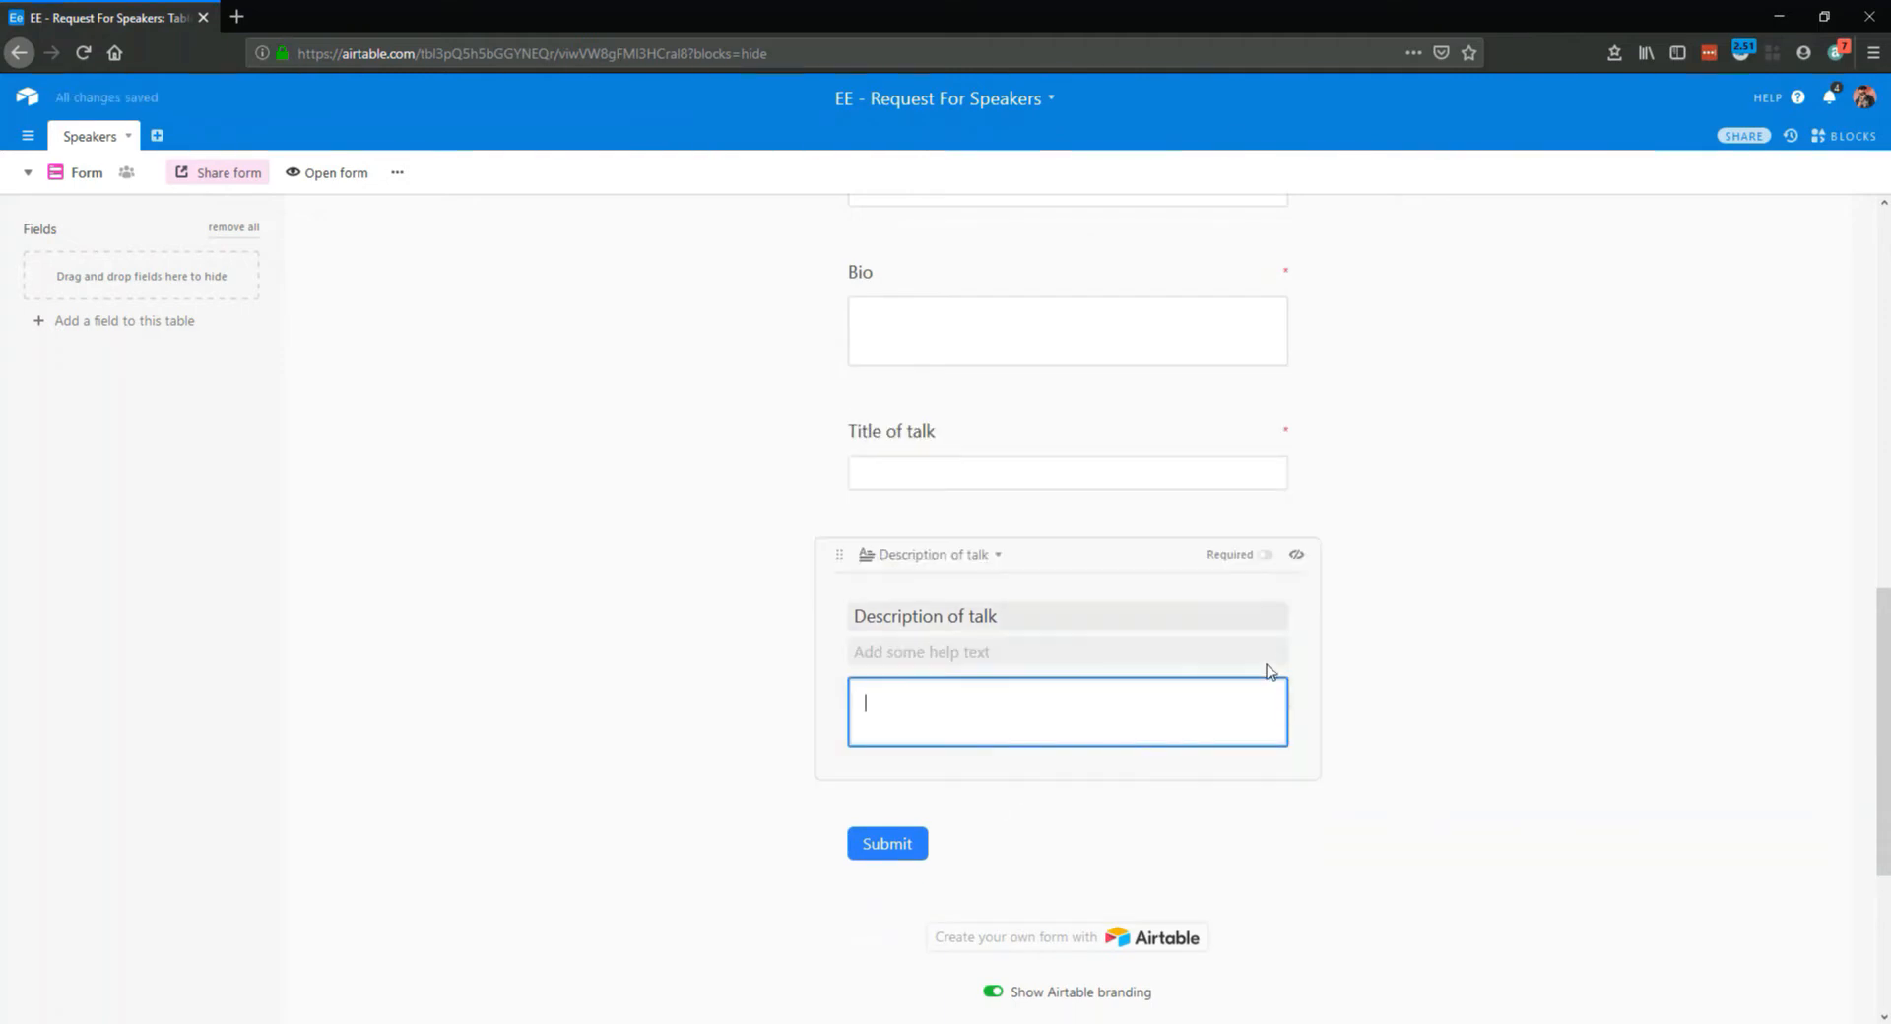
left_click(1264, 555)
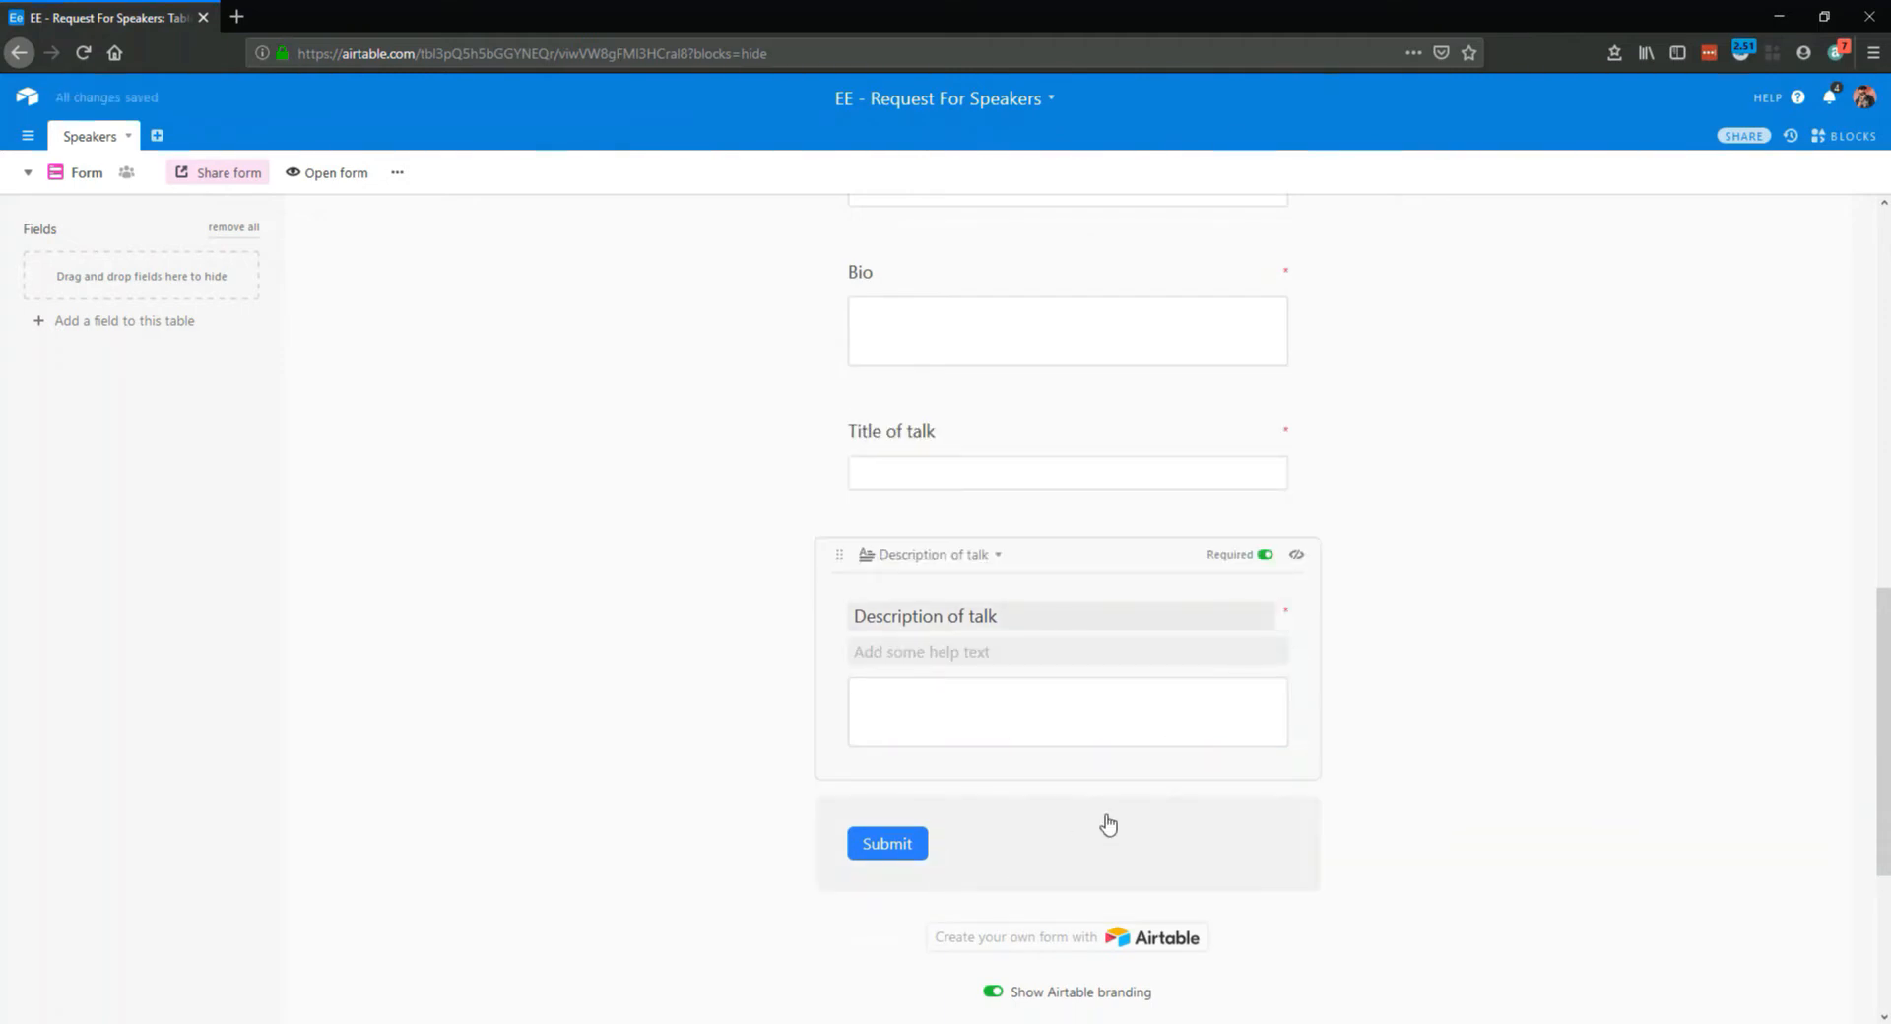
scroll(1098, 945, "down", 2)
left_click(995, 917)
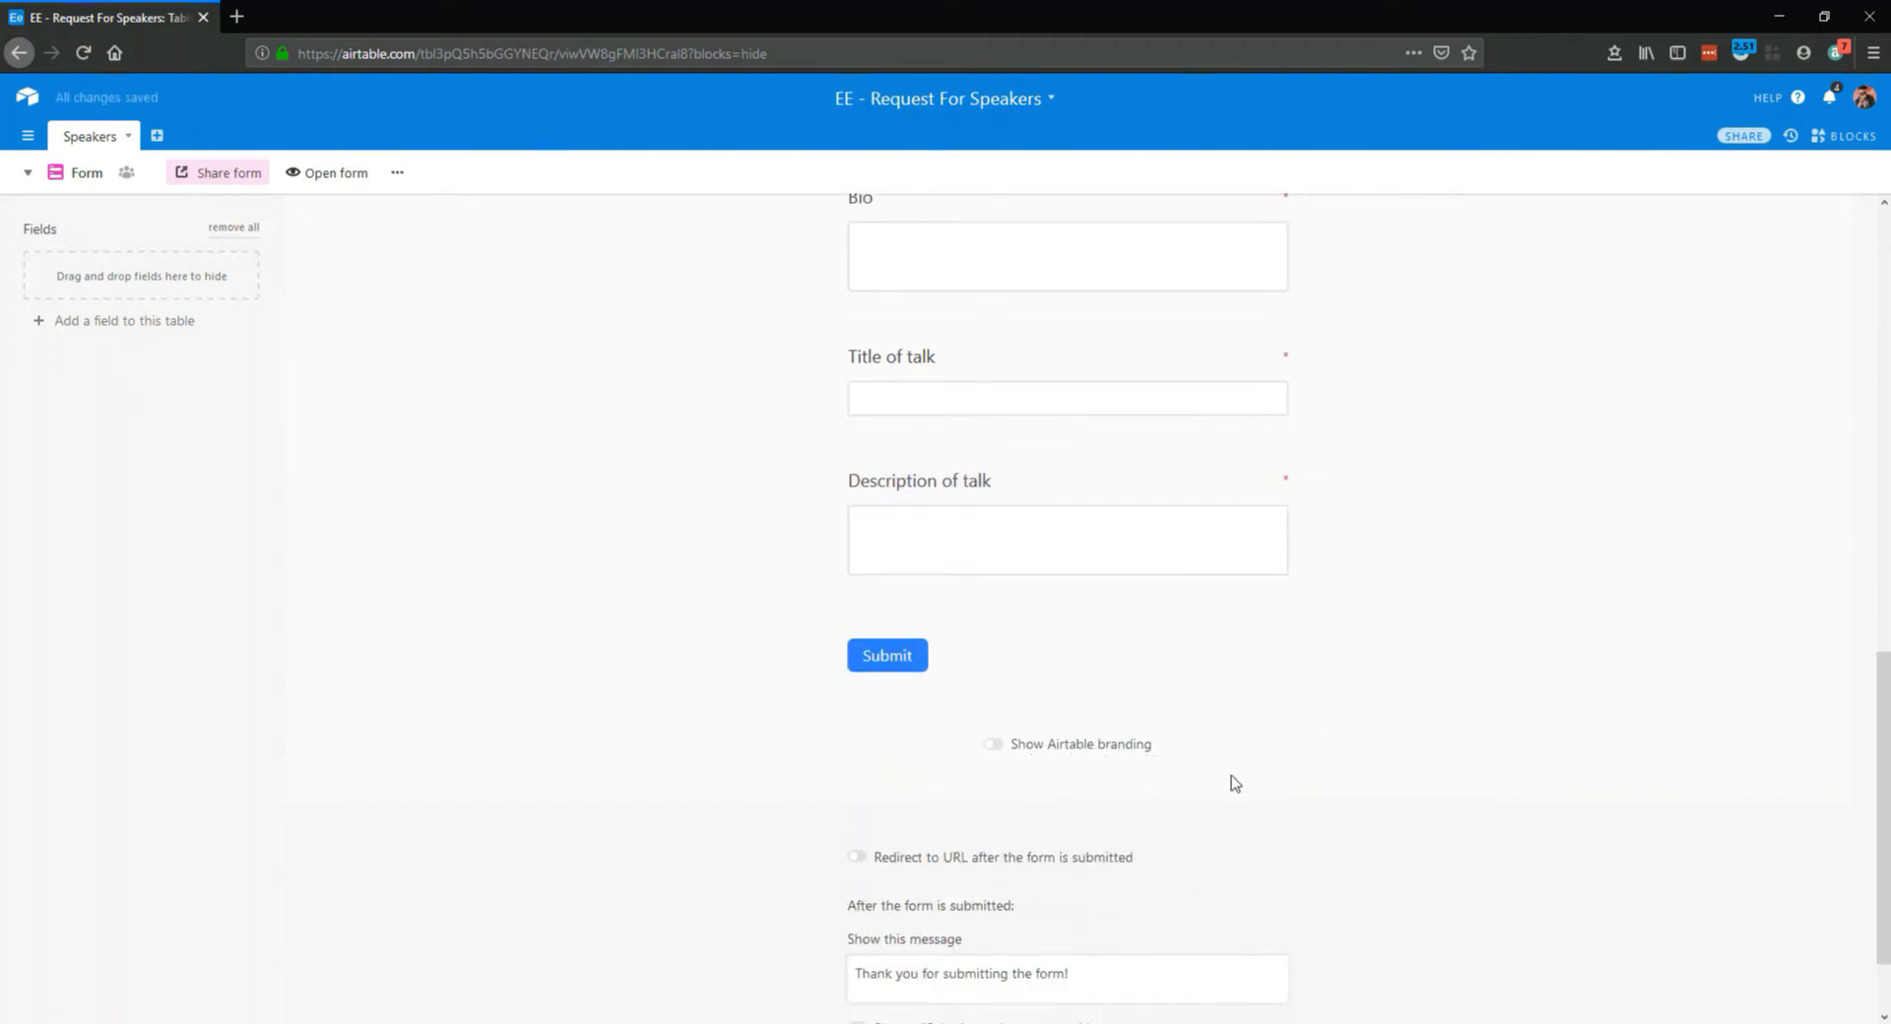
Replace the form's after-submission message with "Thank you for your submission. We will be back to you within 1 working week."
scroll(987, 760, "down", 2)
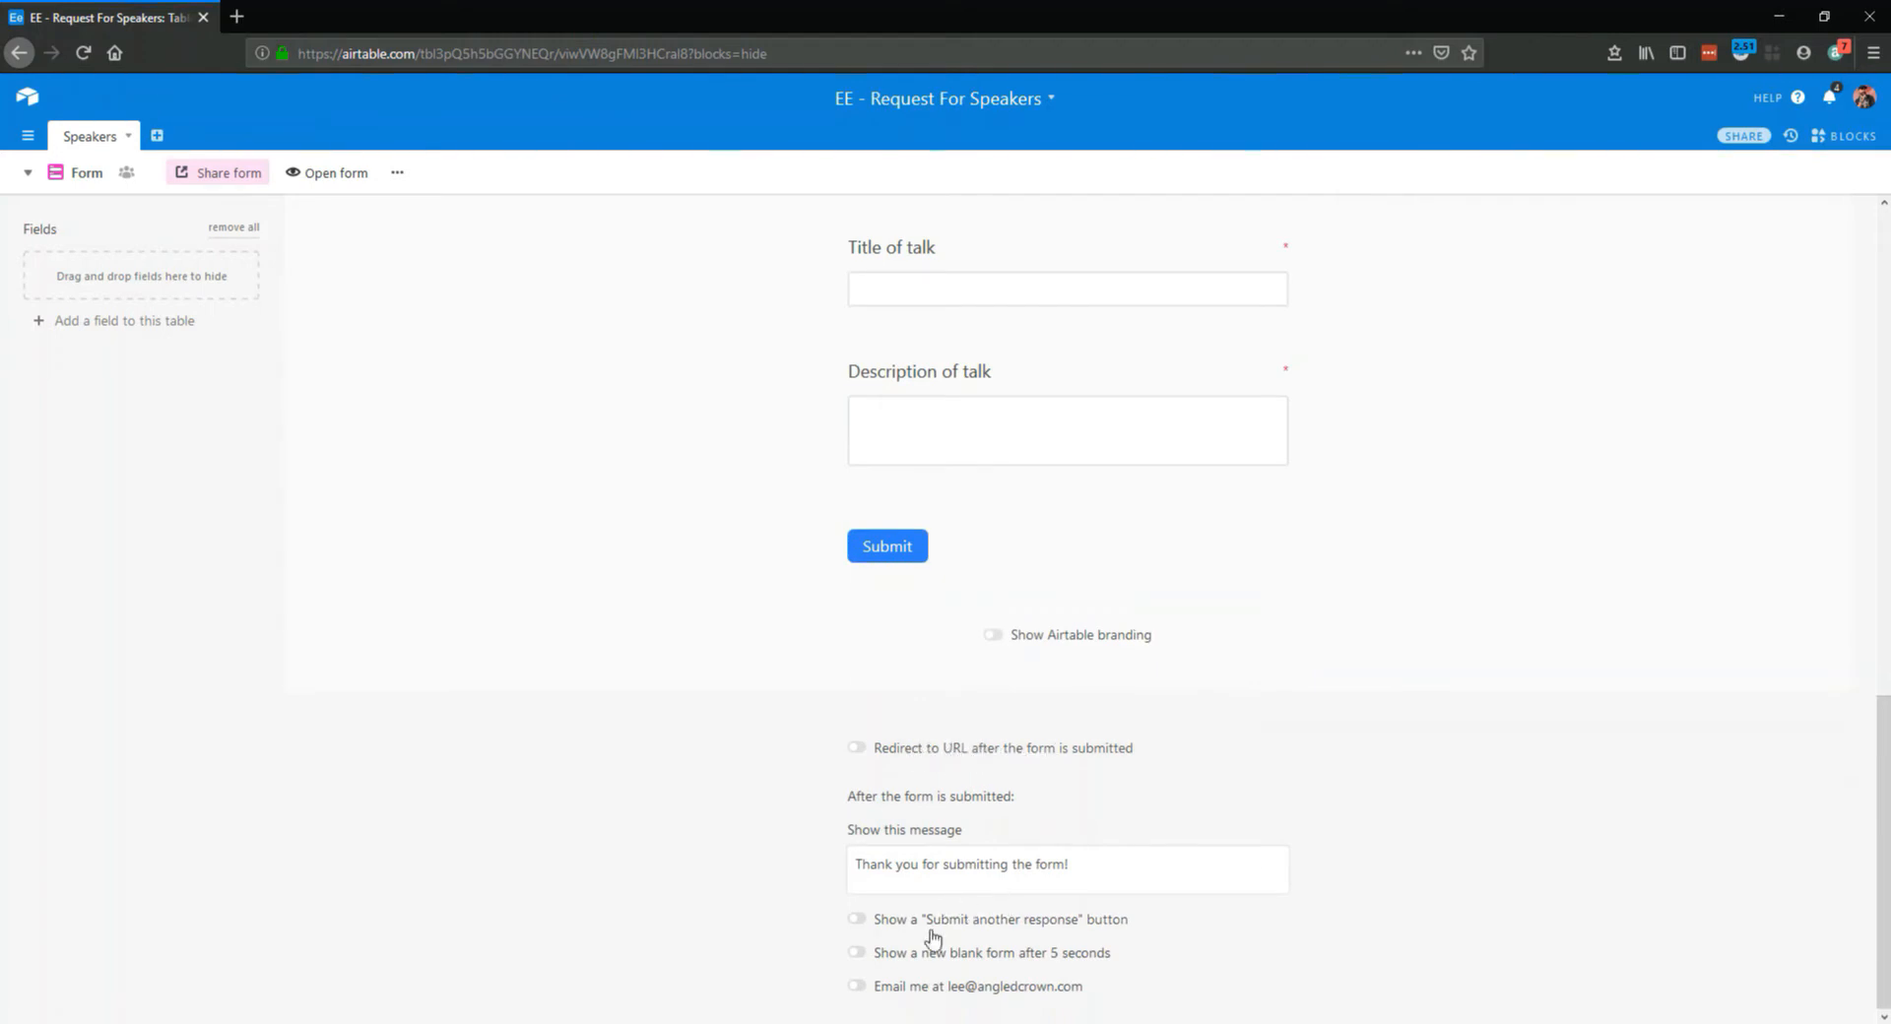
left_click_drag(1084, 865, 834, 863)
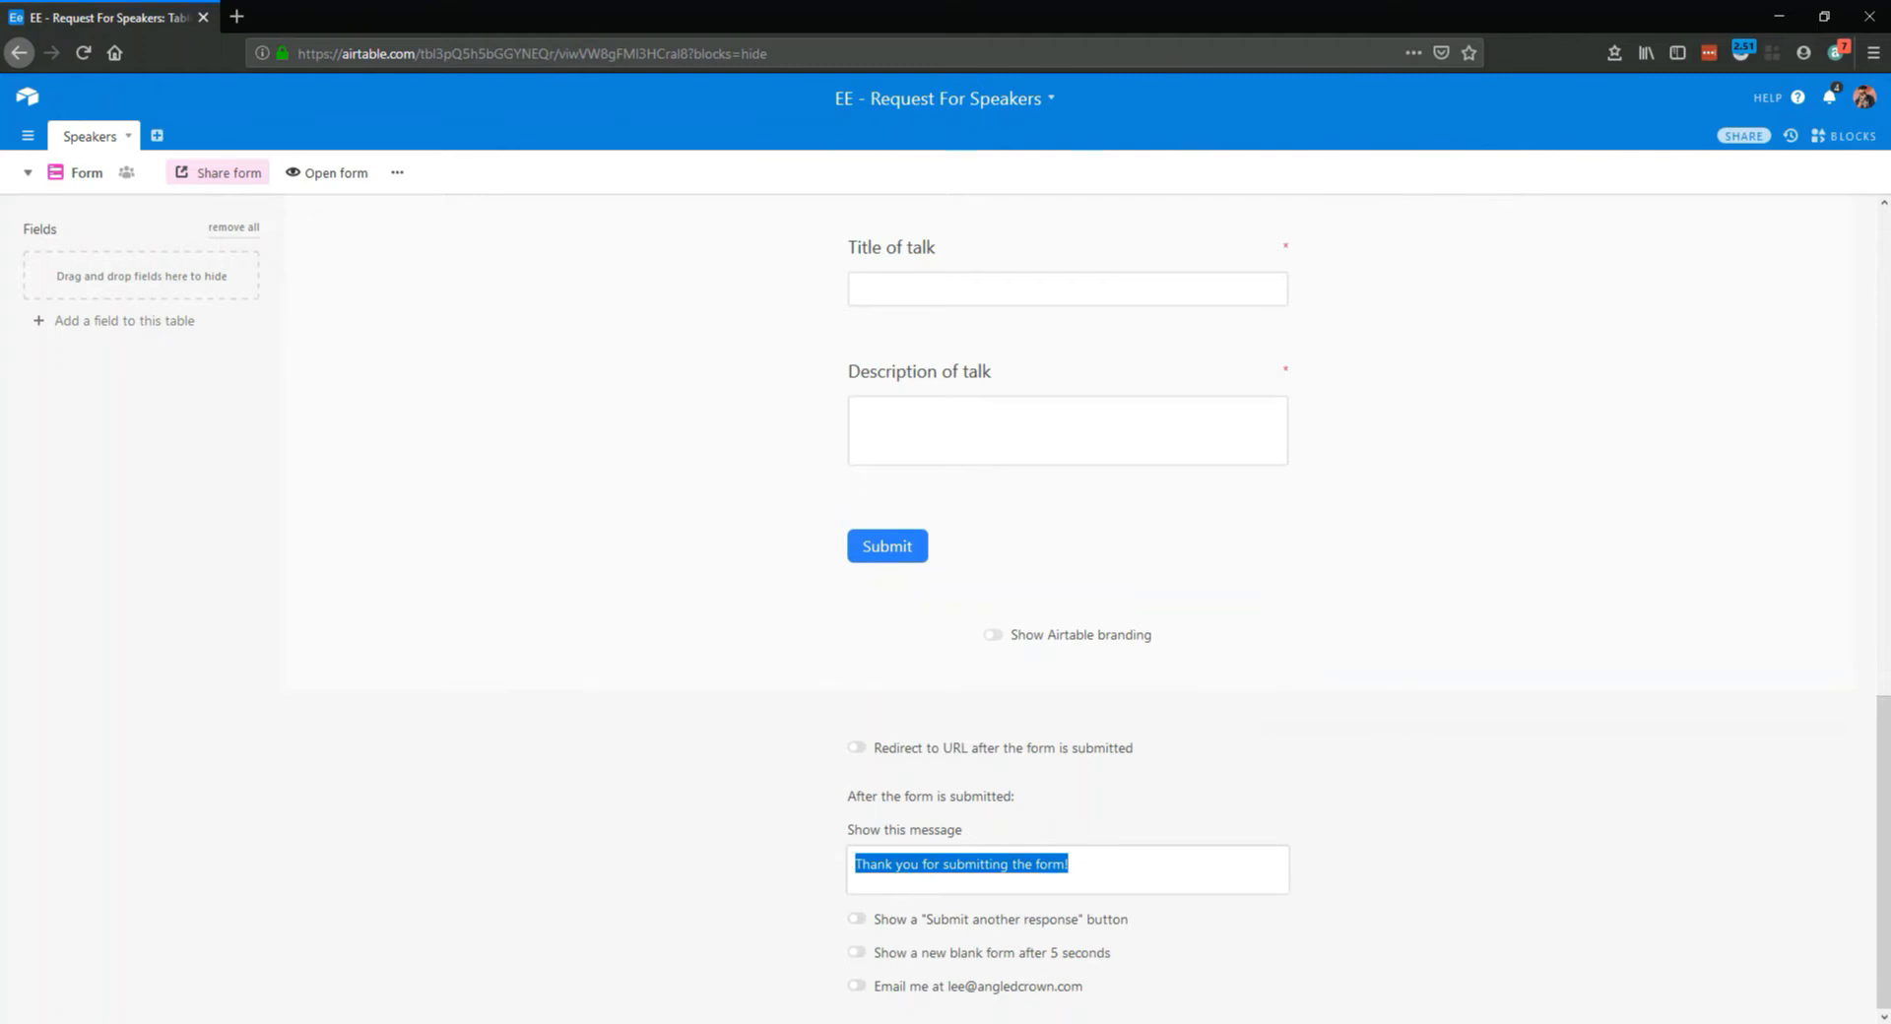
type("Than")
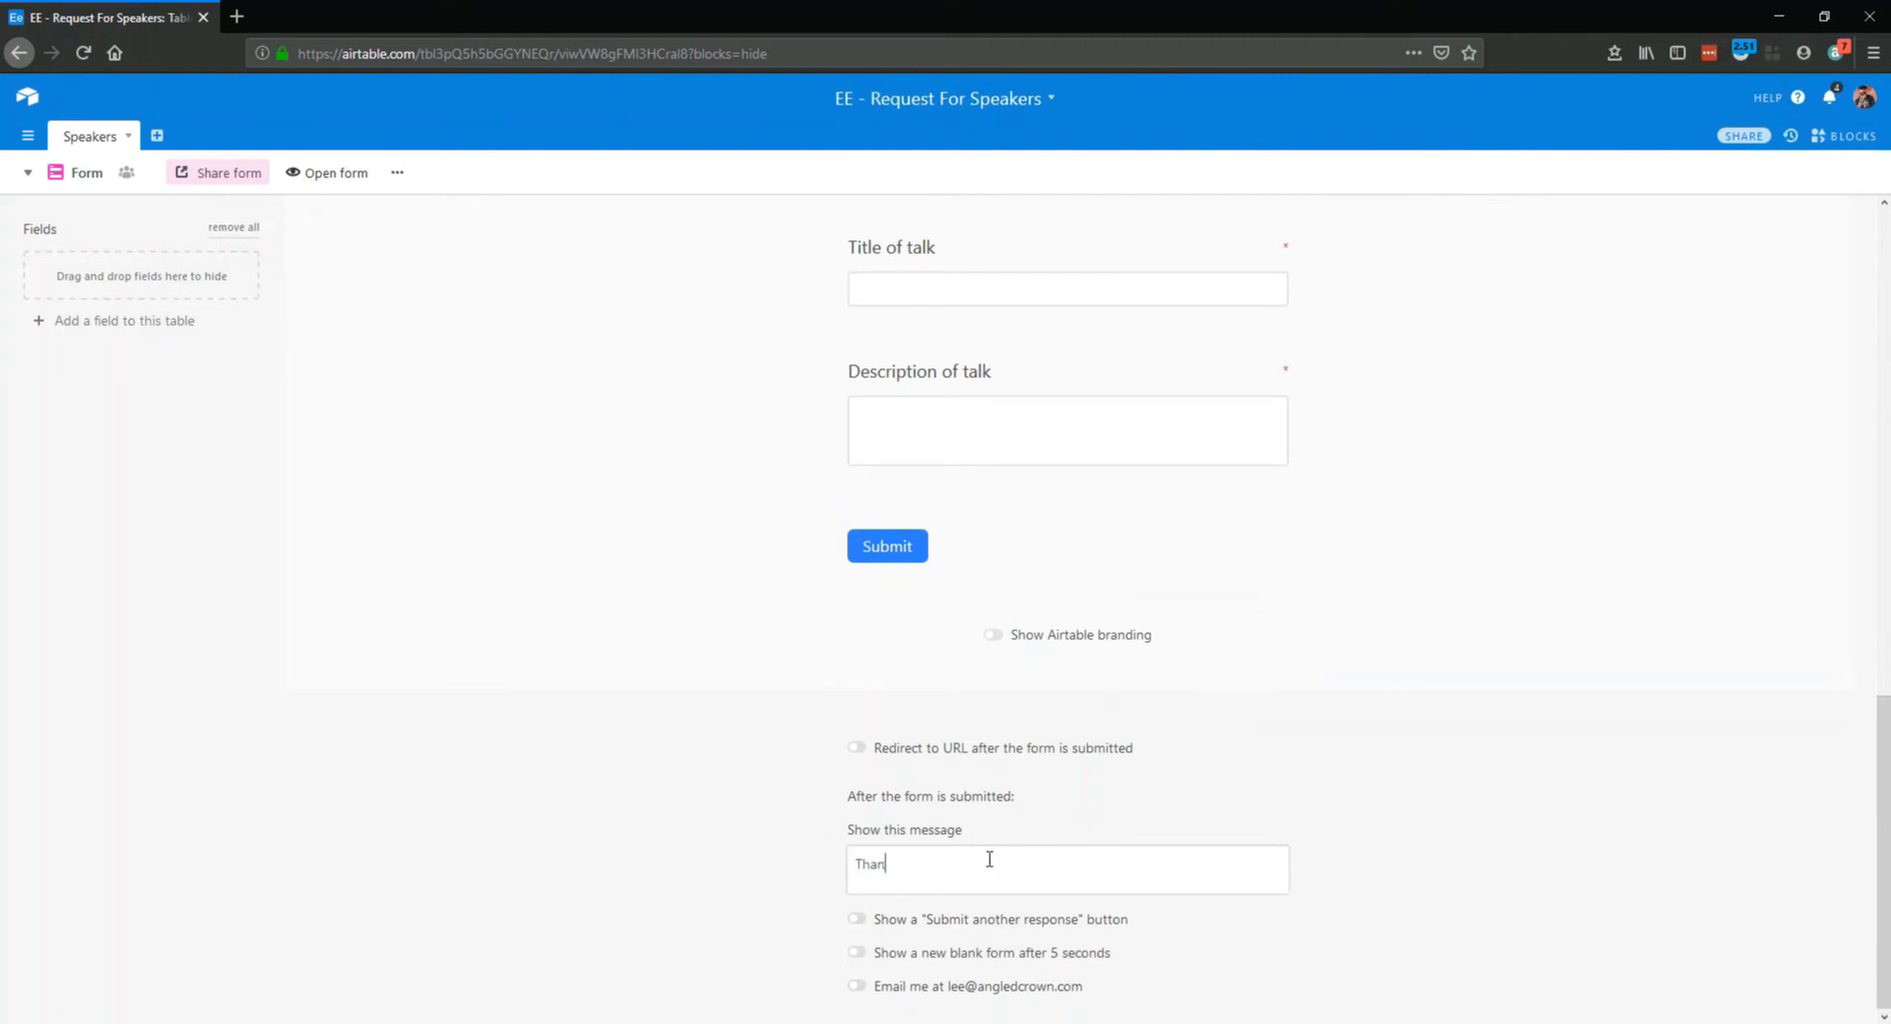
type("k you for your submission. We will")
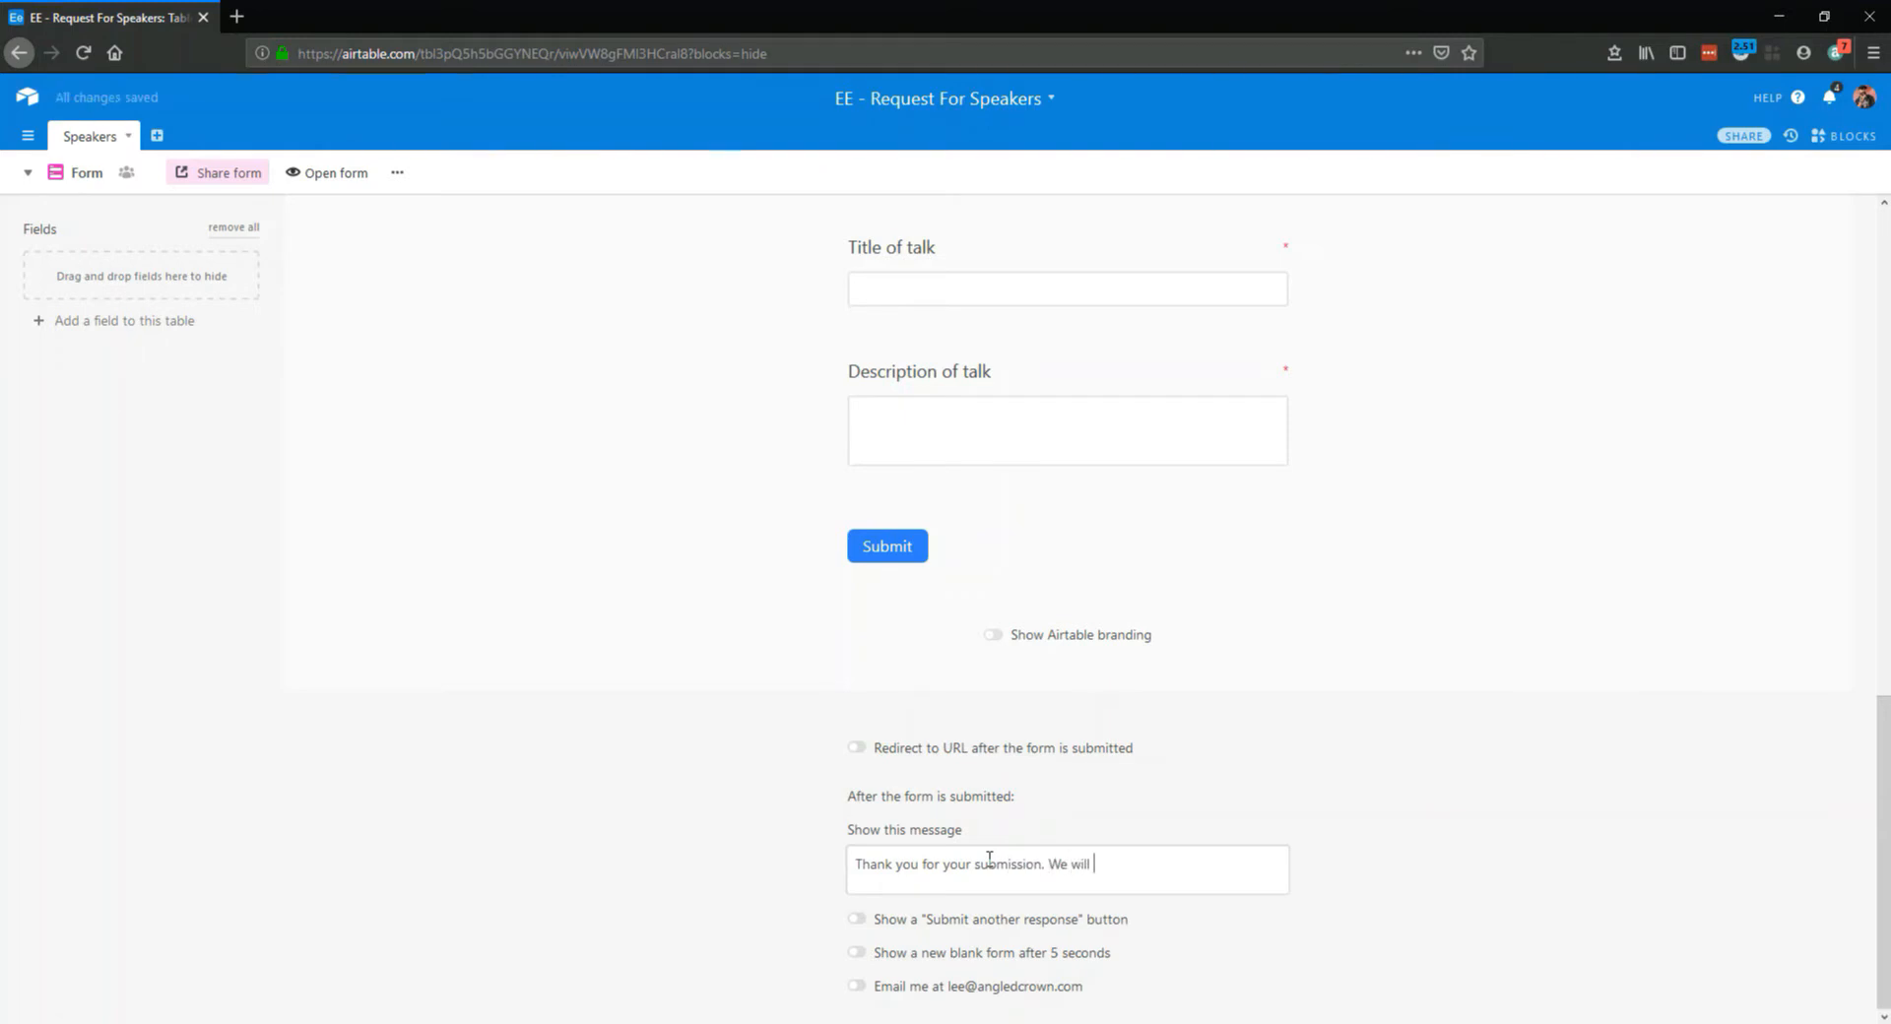
type(" be back to you within 1 working week.")
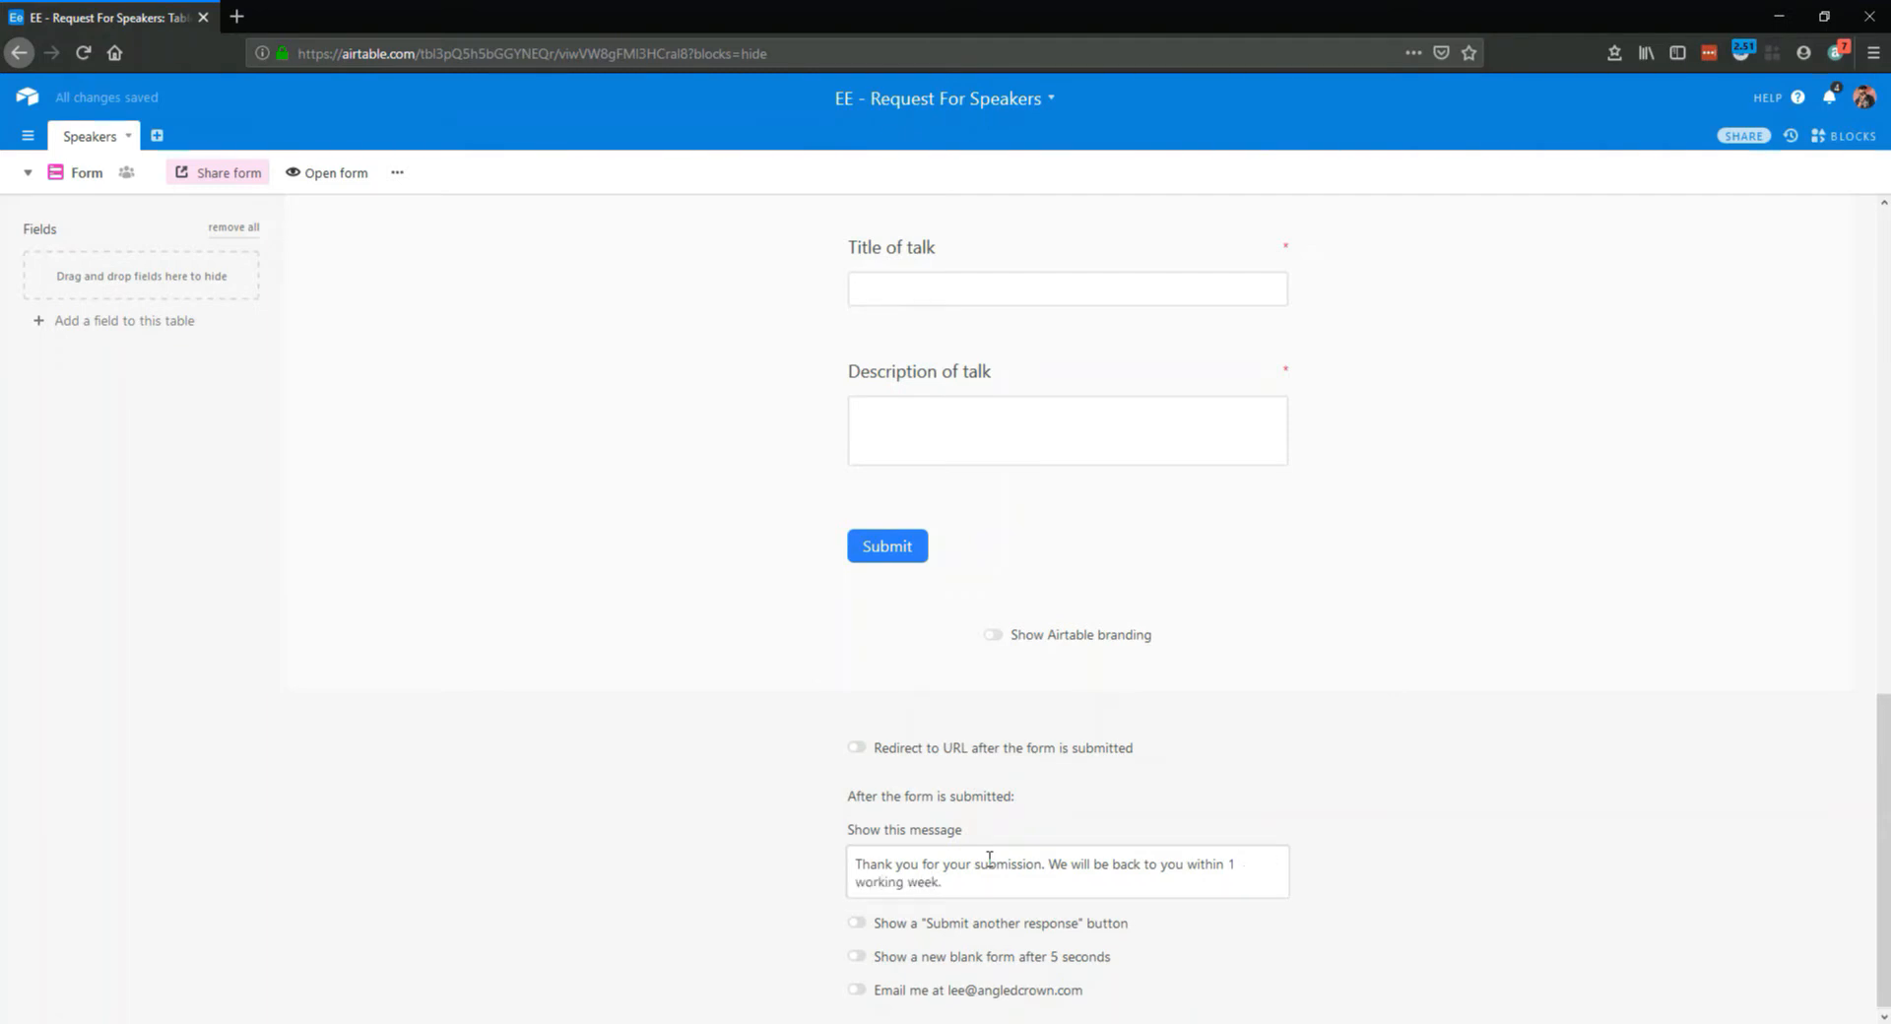
Rename the form title from the default "Form" to "Speaker request form"
scroll(915, 641, "up", 10)
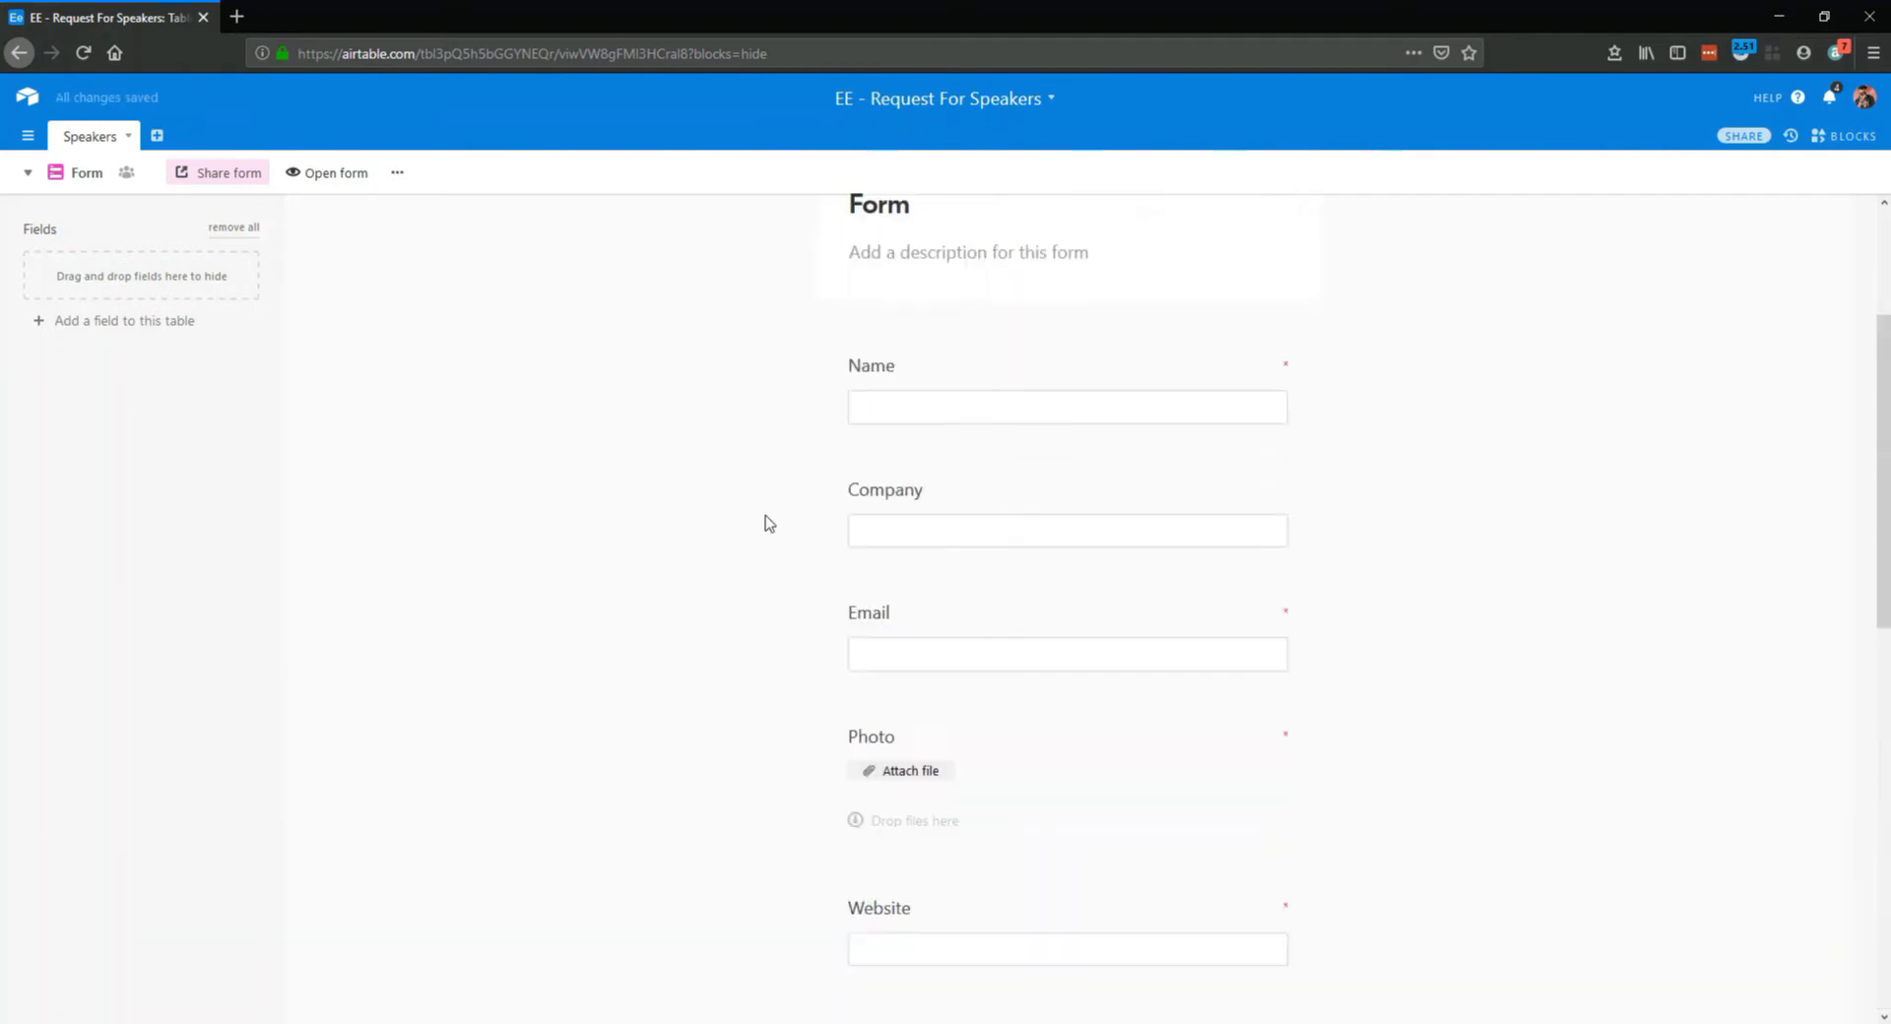
scroll(769, 522, "up", 3)
left_click(984, 451)
left_click_drag(965, 451, 798, 425)
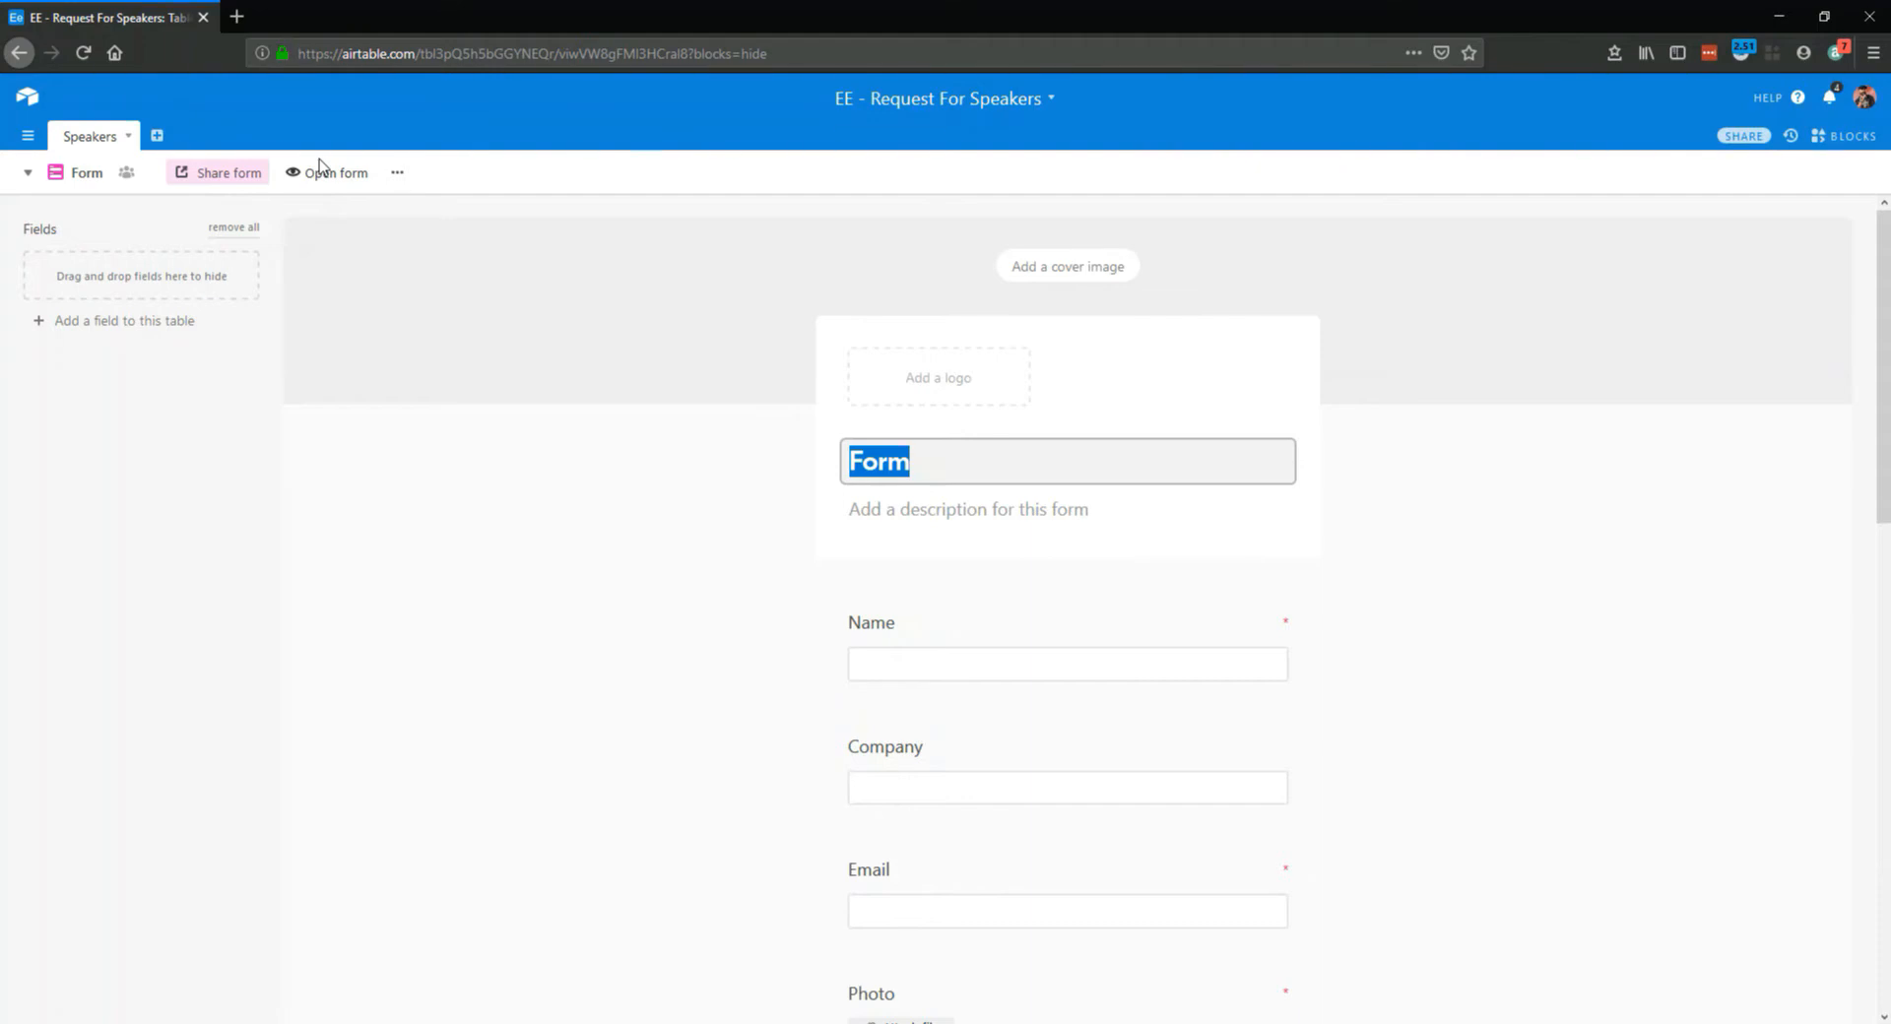
type("S")
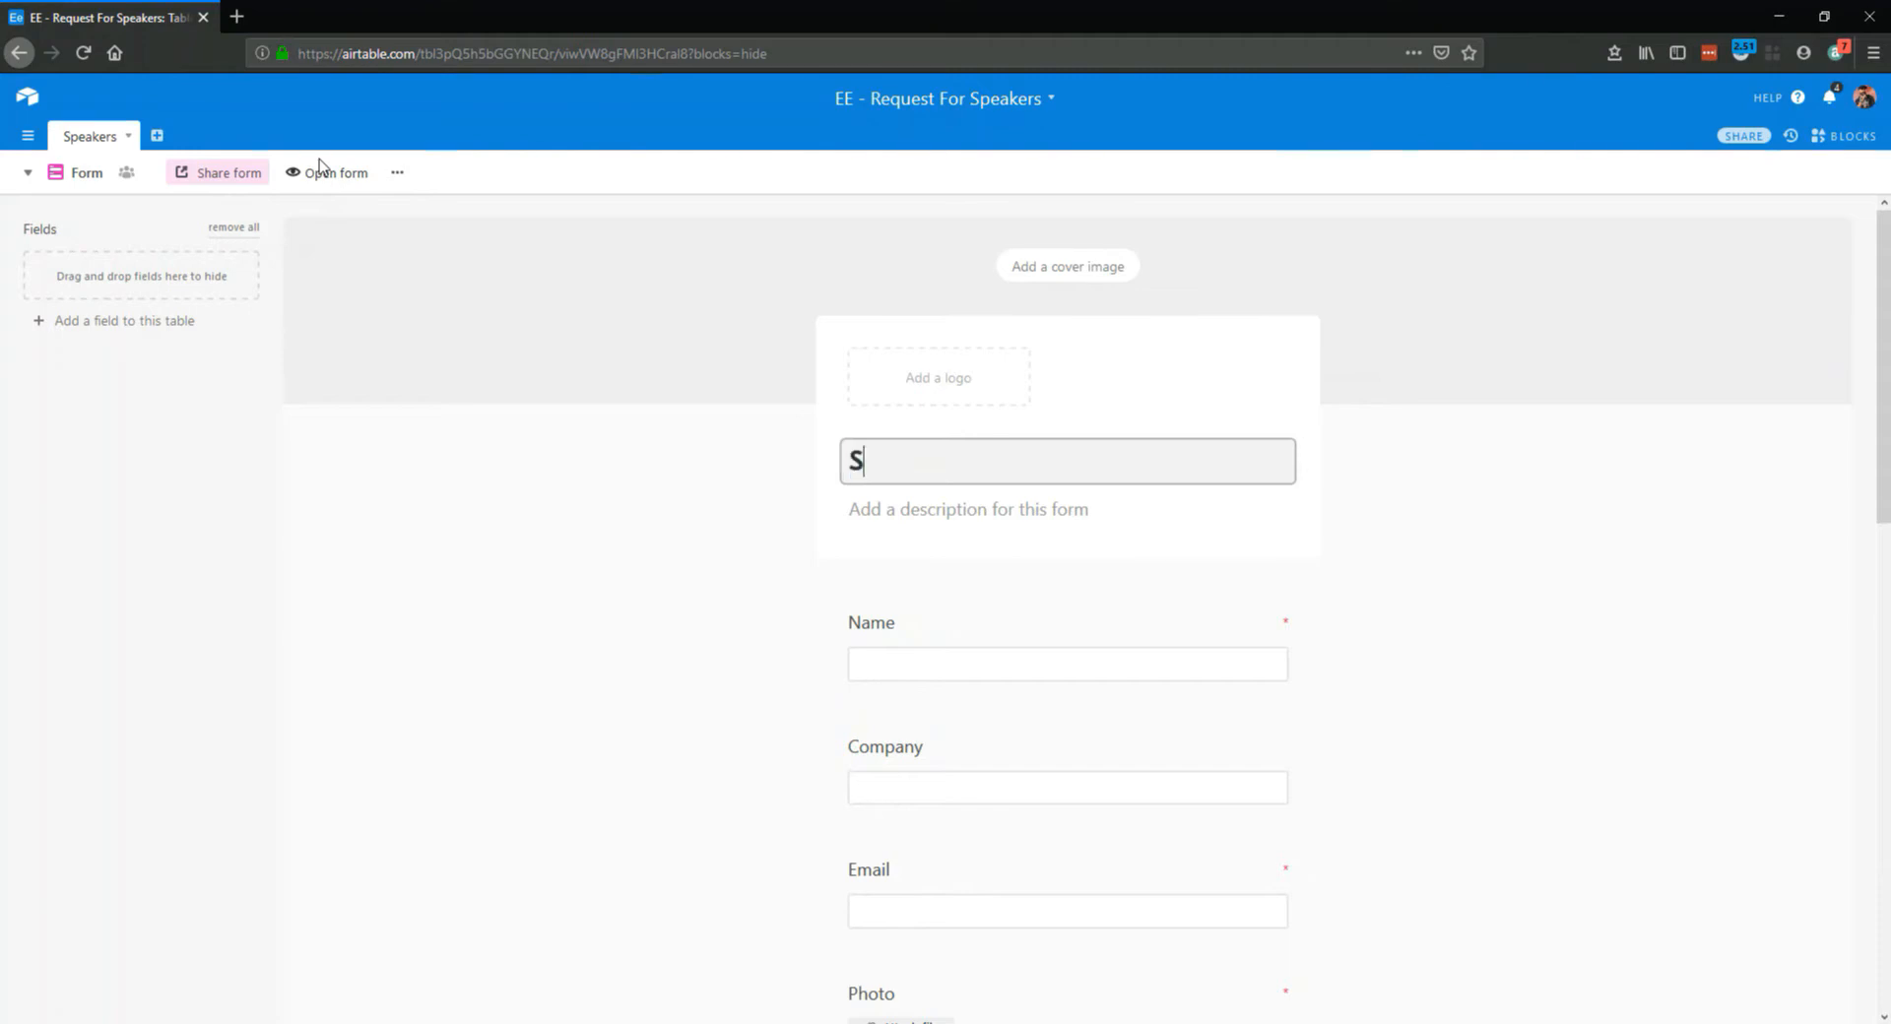
type("peaker")
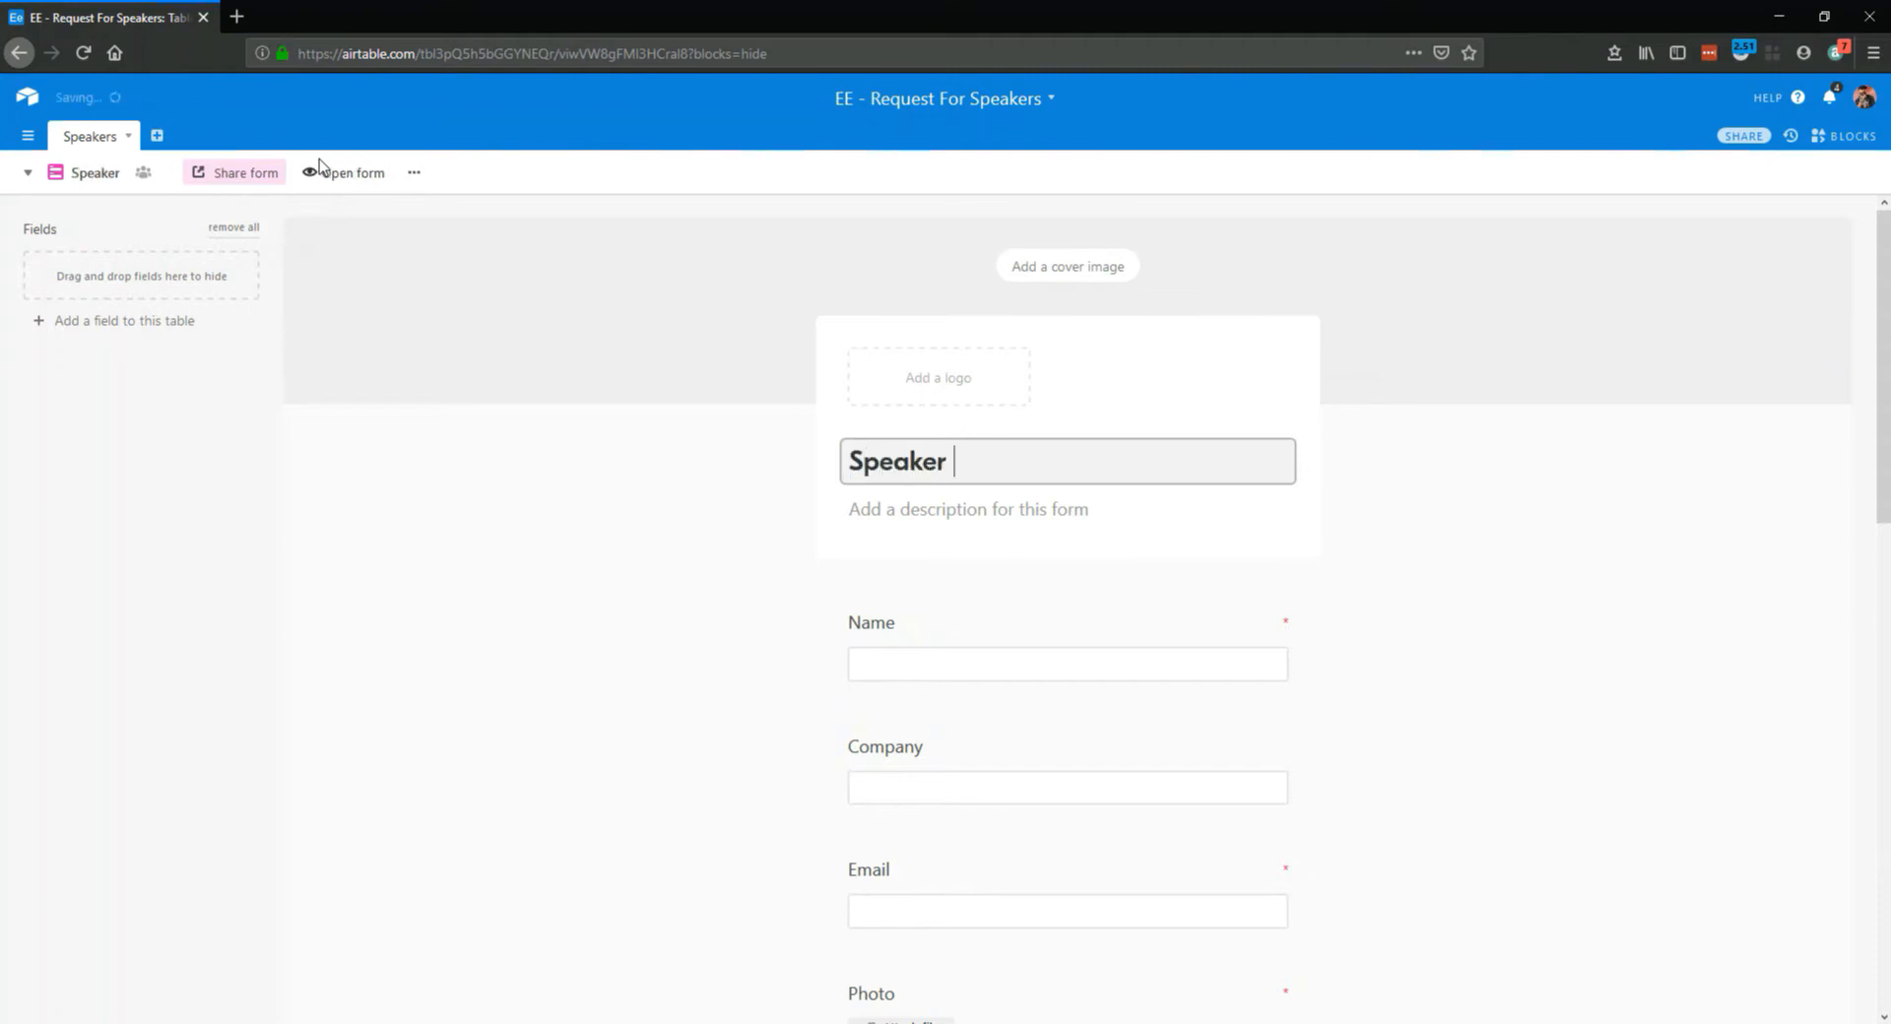
type(" request form")
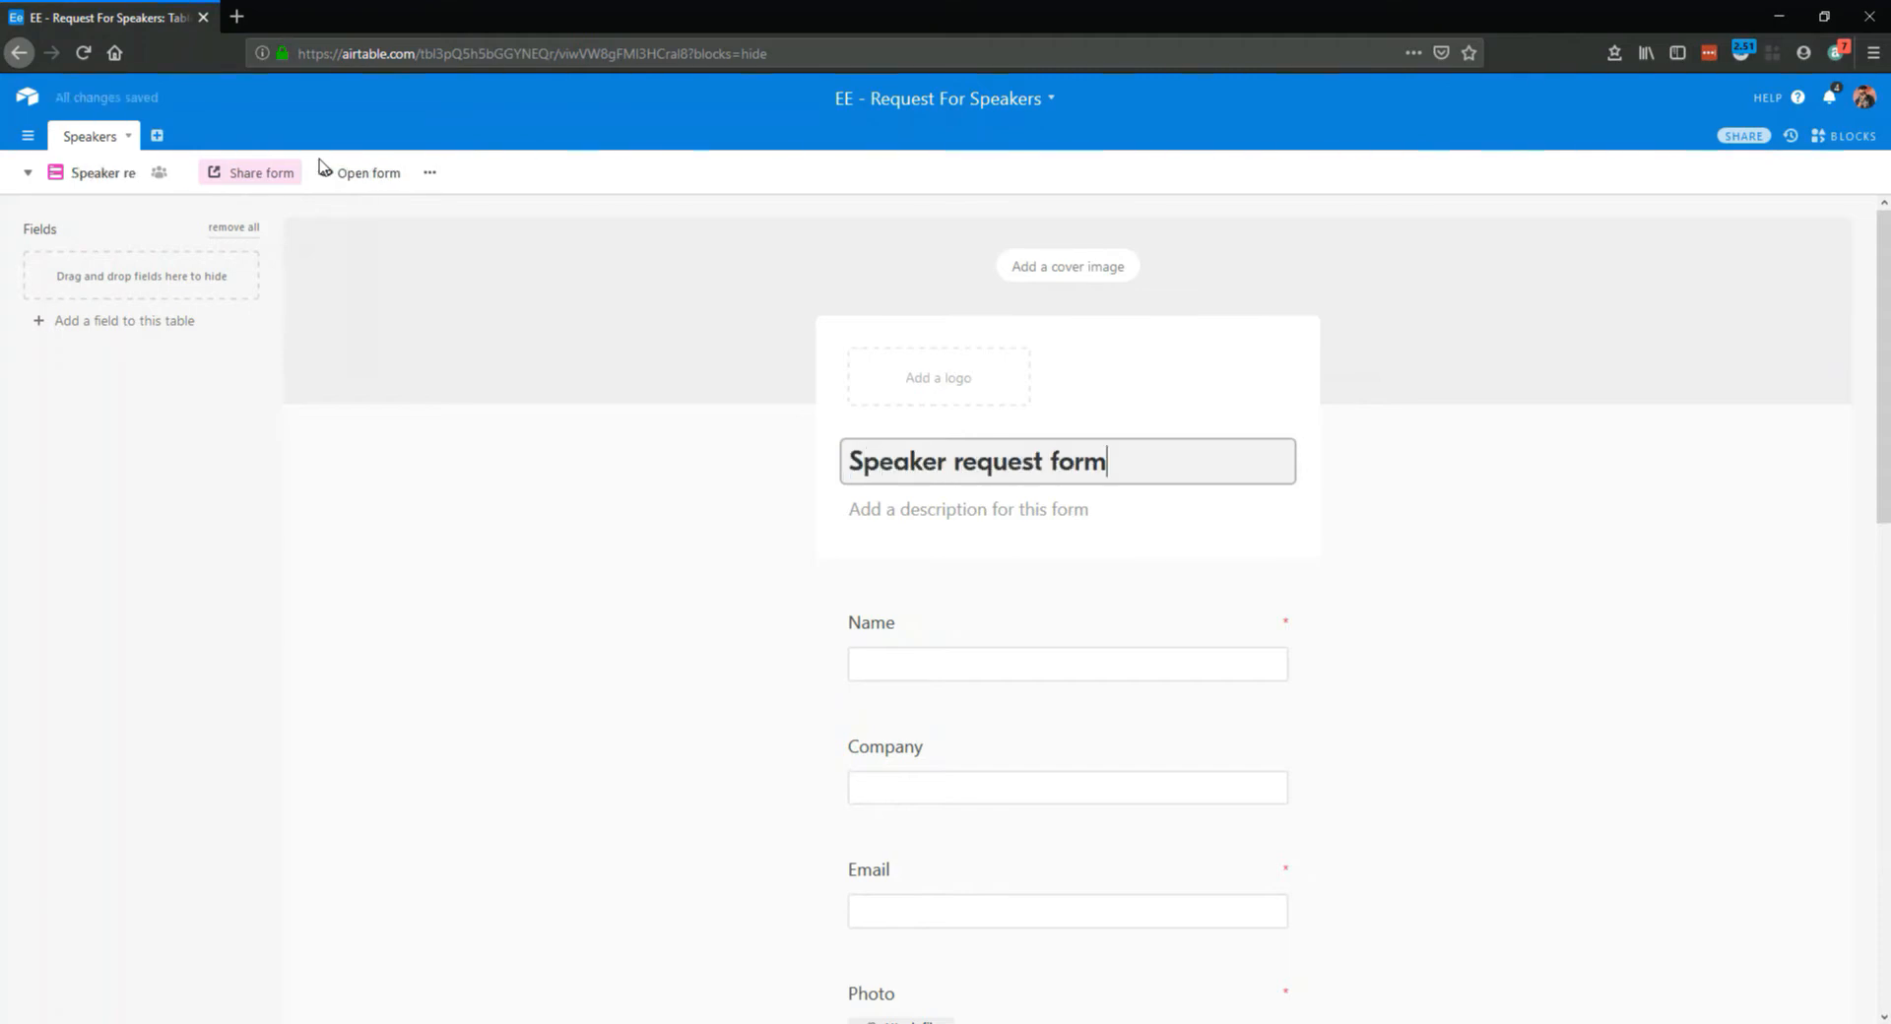
left_click(907, 510)
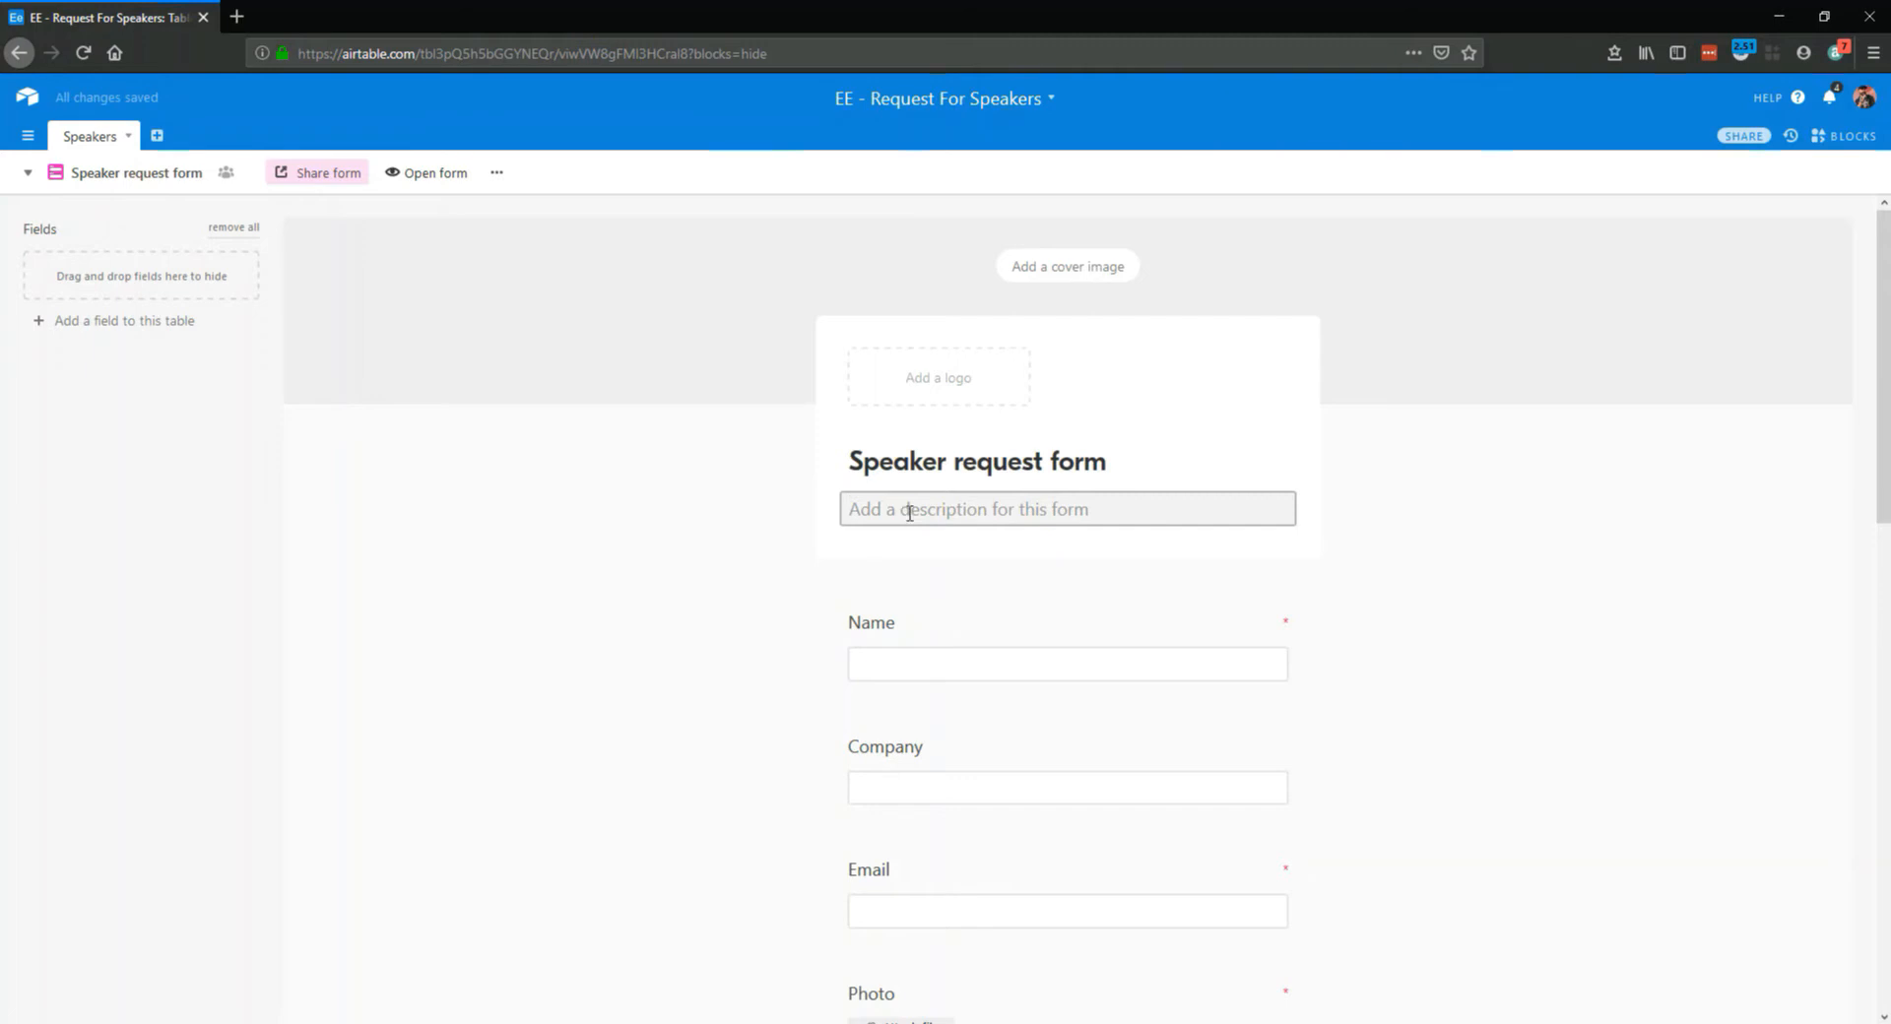
Add help text to the Photo field: "Please ensure your image is a profile style image no smaller than 800x800 pixels."
scroll(1139, 606, "down", 5)
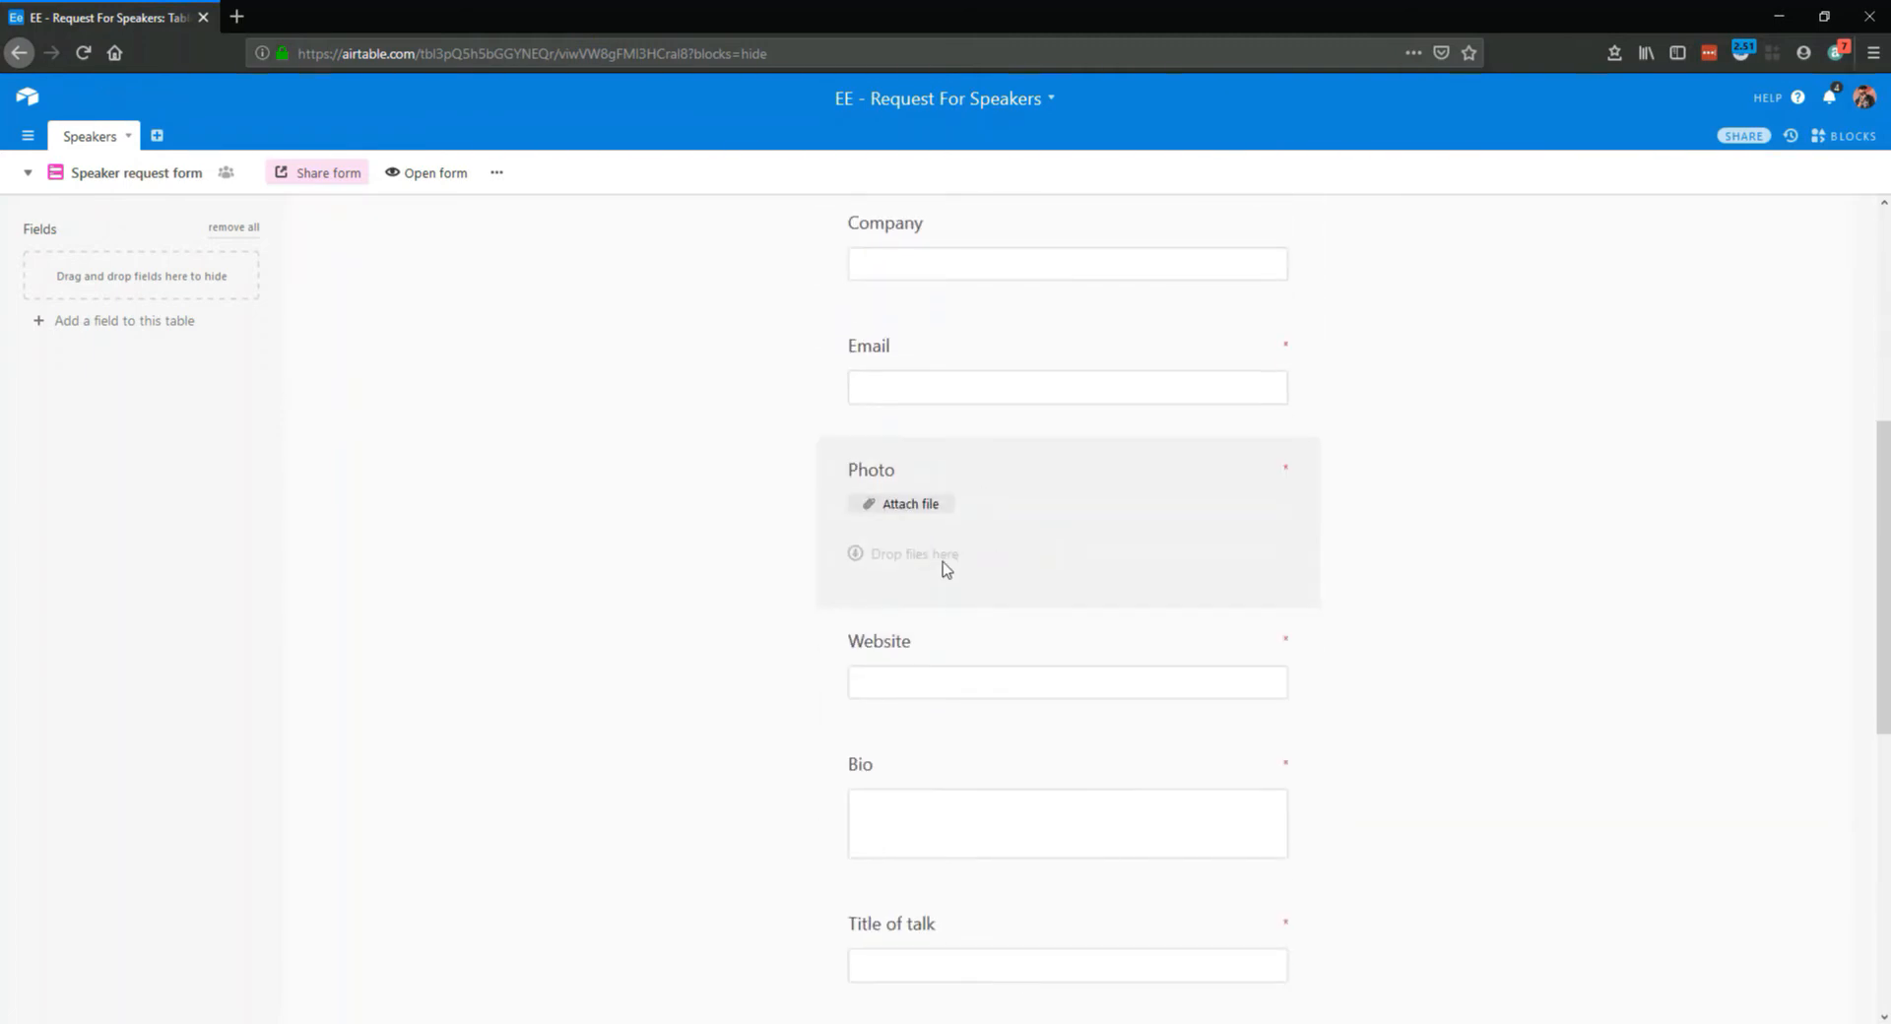
left_click(996, 494)
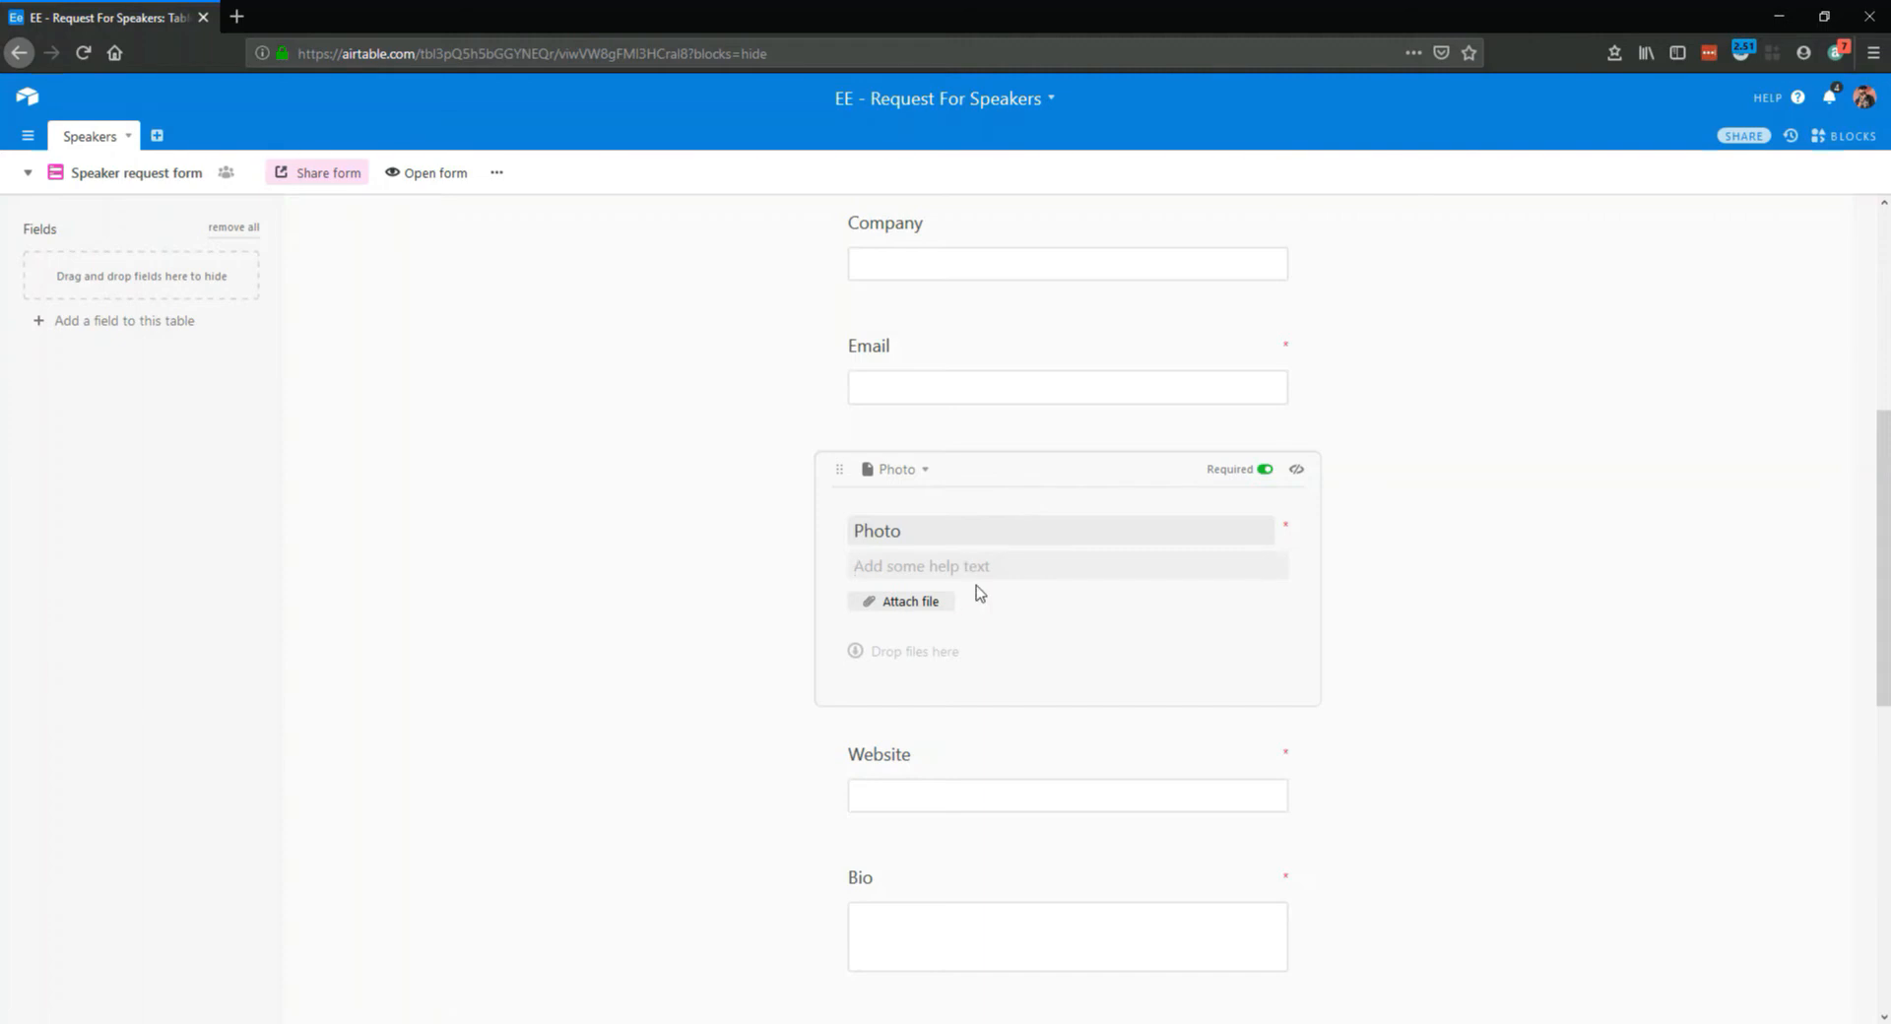
type("P")
type("styl")
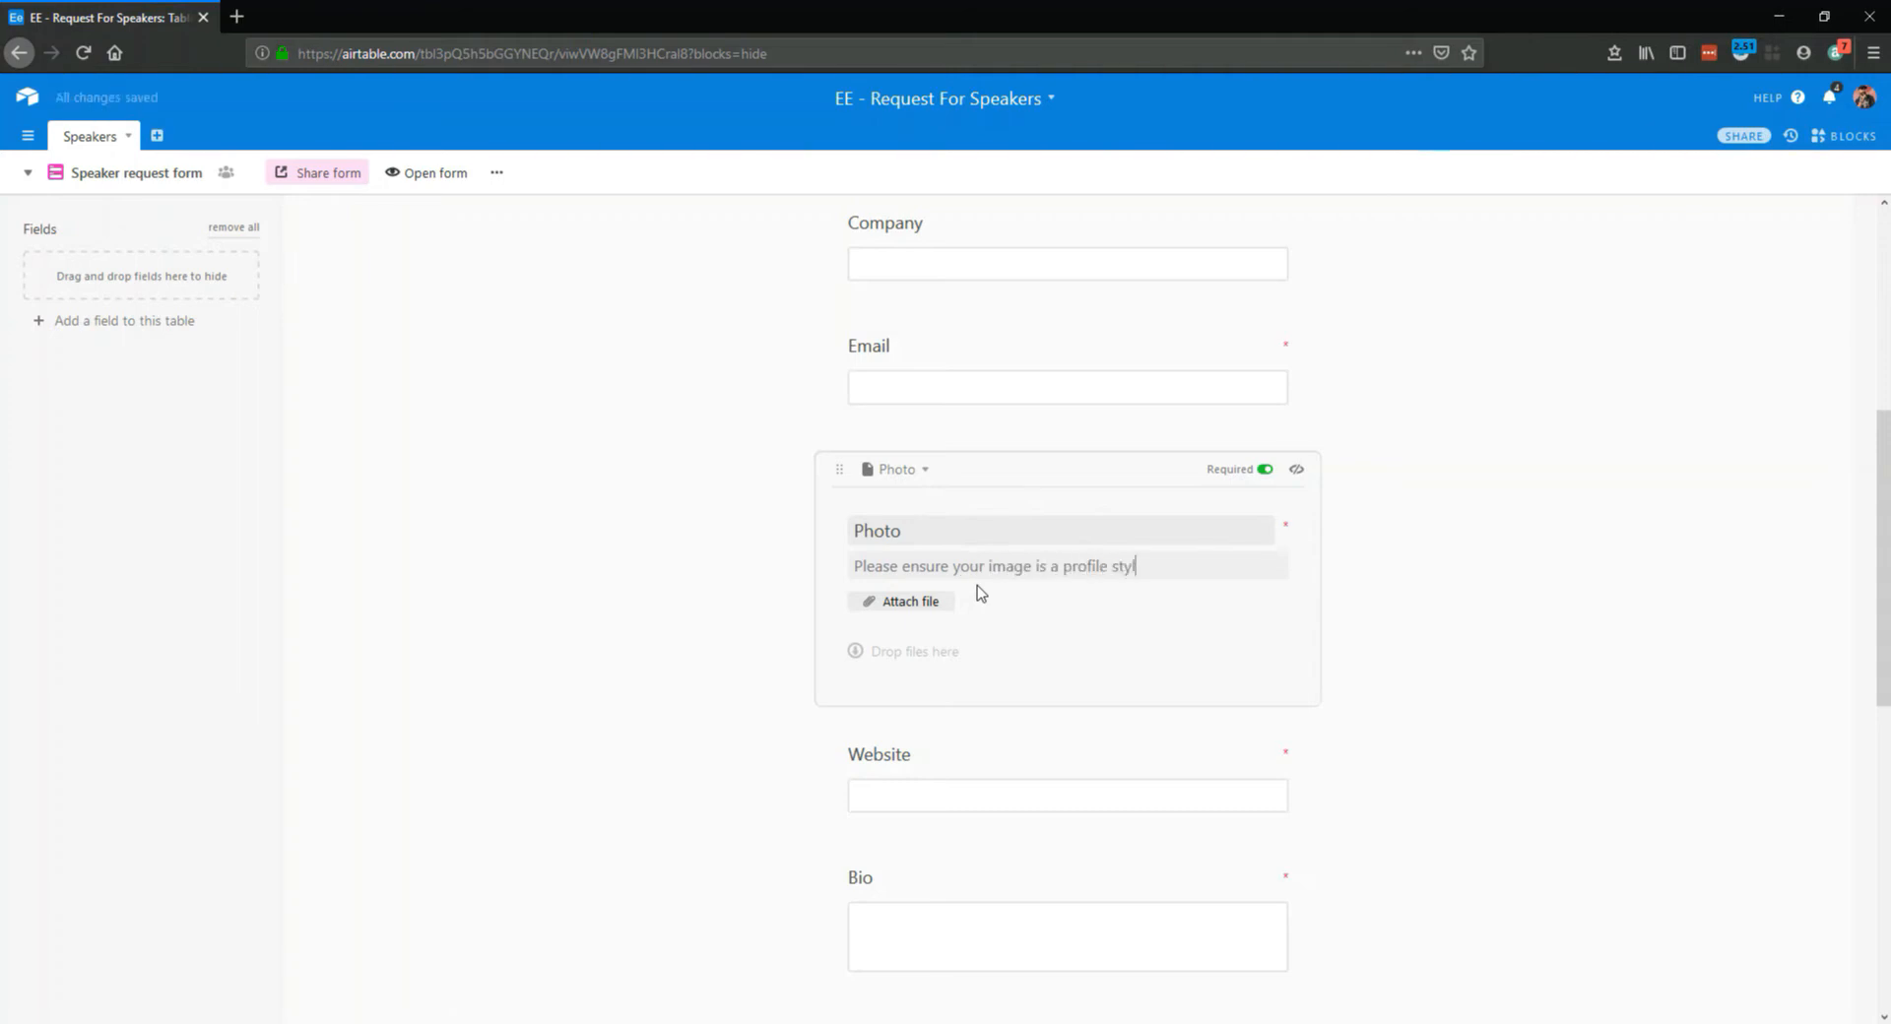
type("e image no sma")
type("aller than 800x800 pixels.")
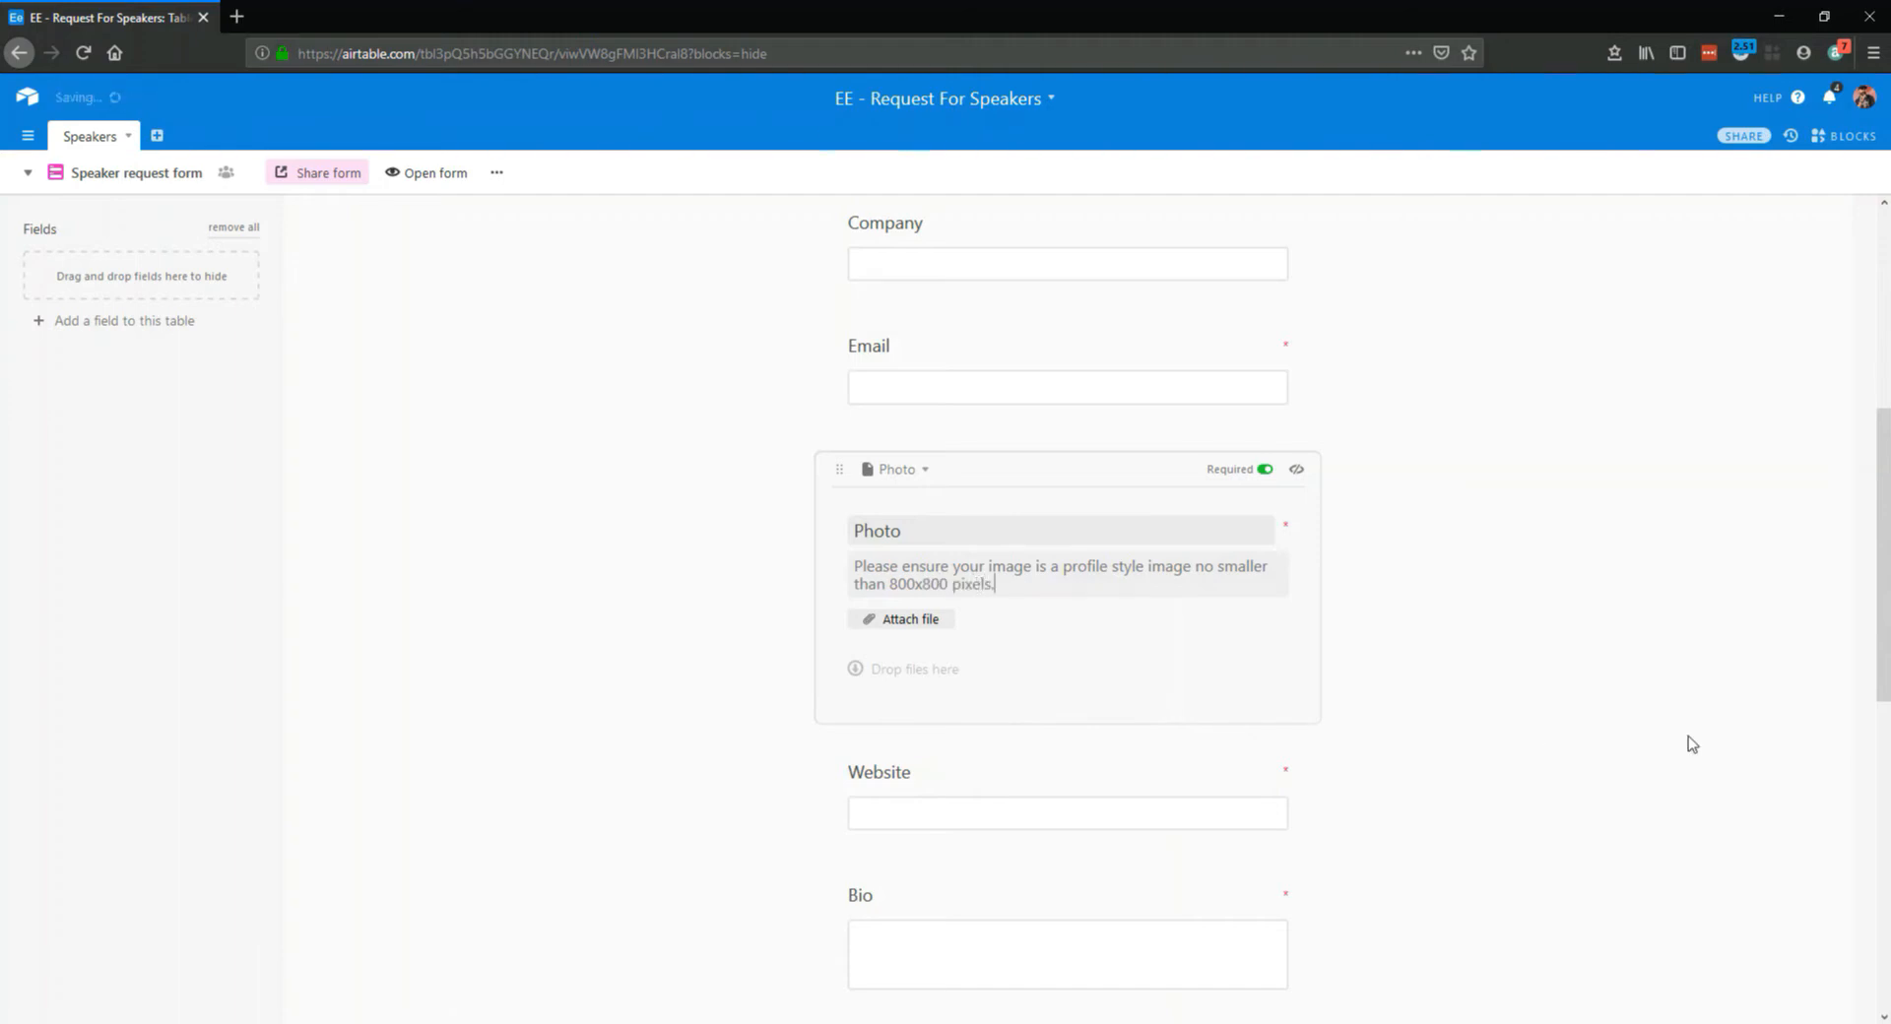
left_click(1689, 744)
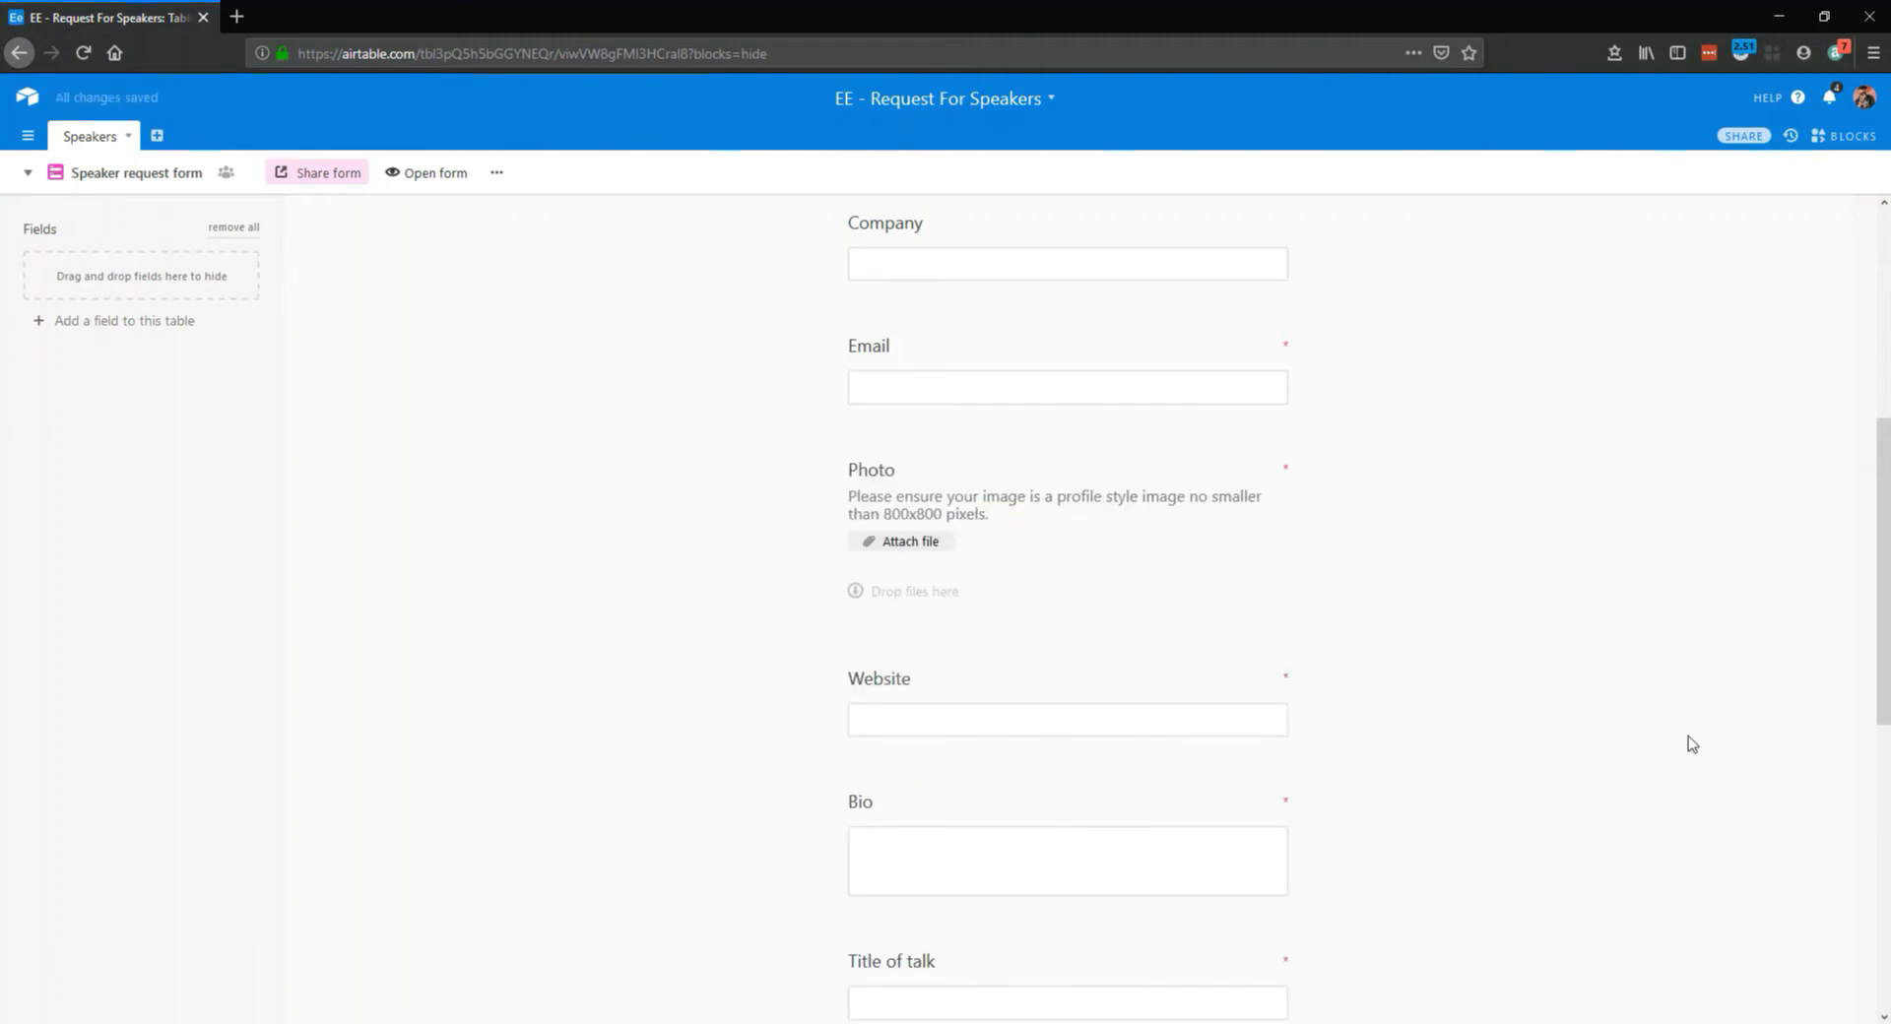
Open the live speaker request form, look through its fields and return to the form editor
scroll(1533, 700, "down", 7)
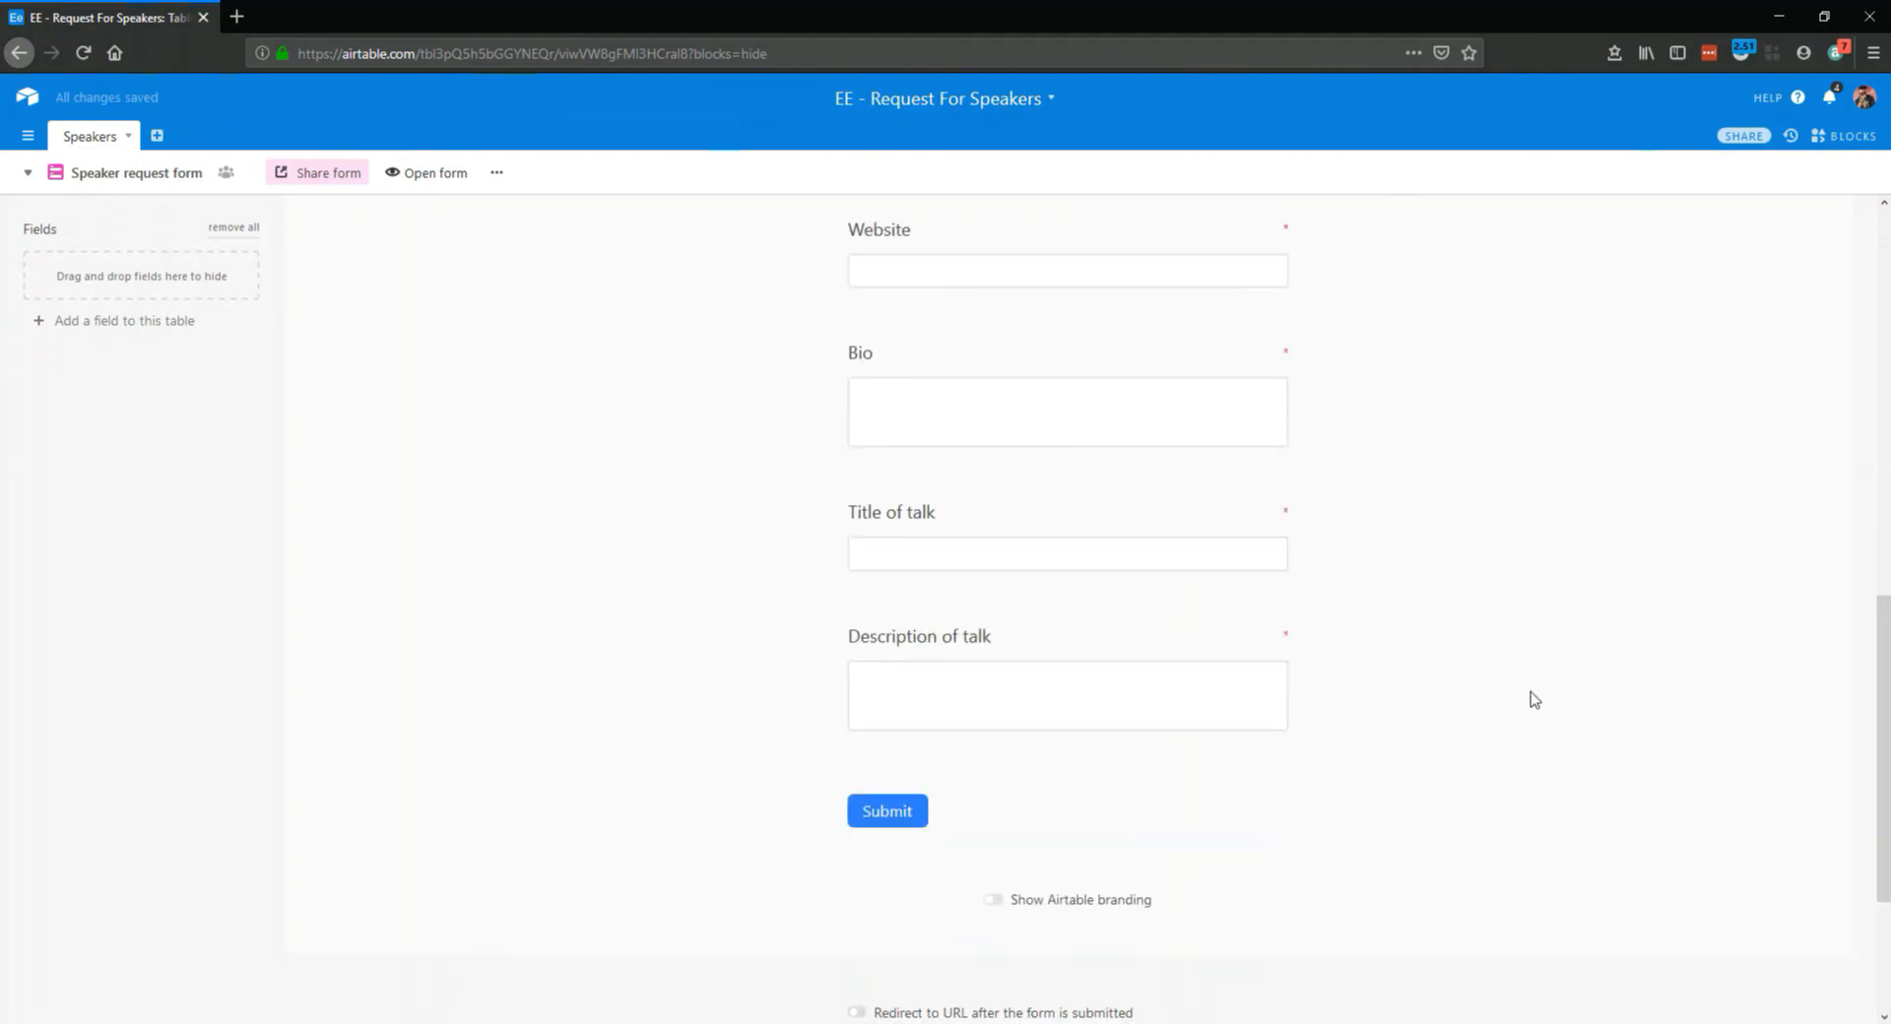
scroll(1481, 684, "up", 12)
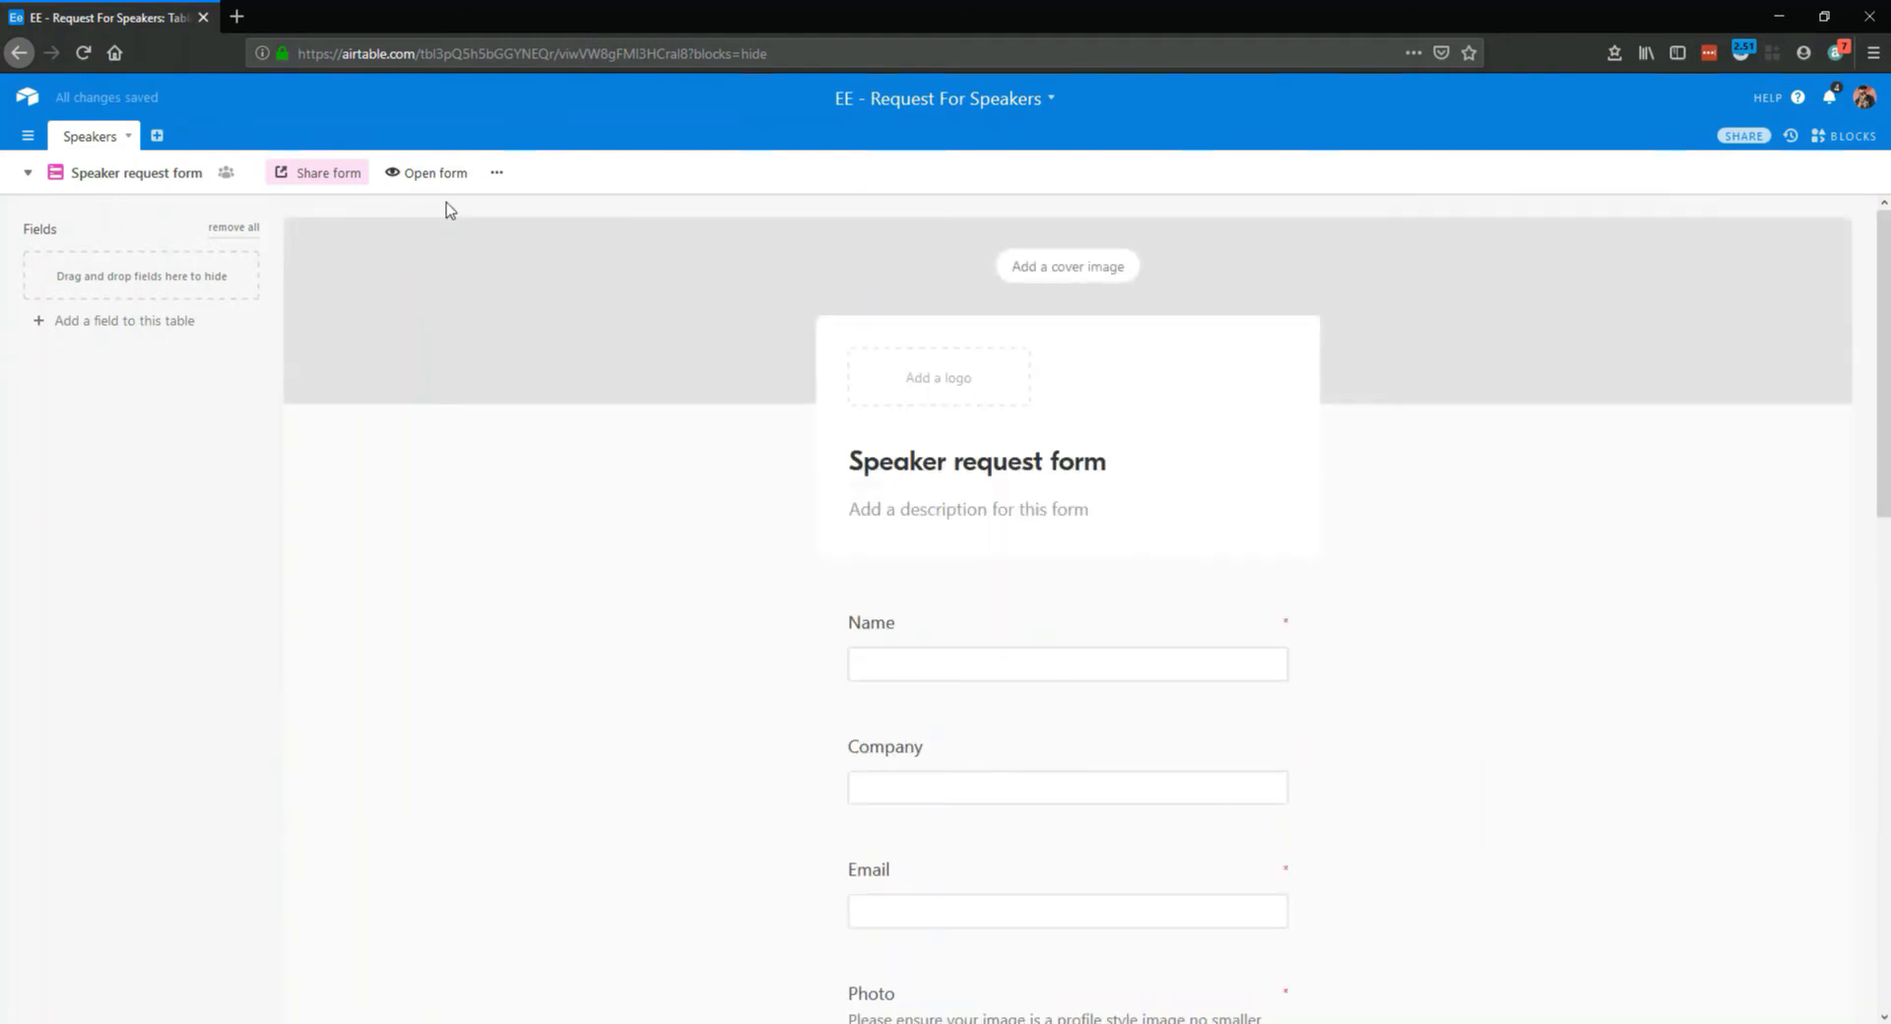
left_click(420, 177)
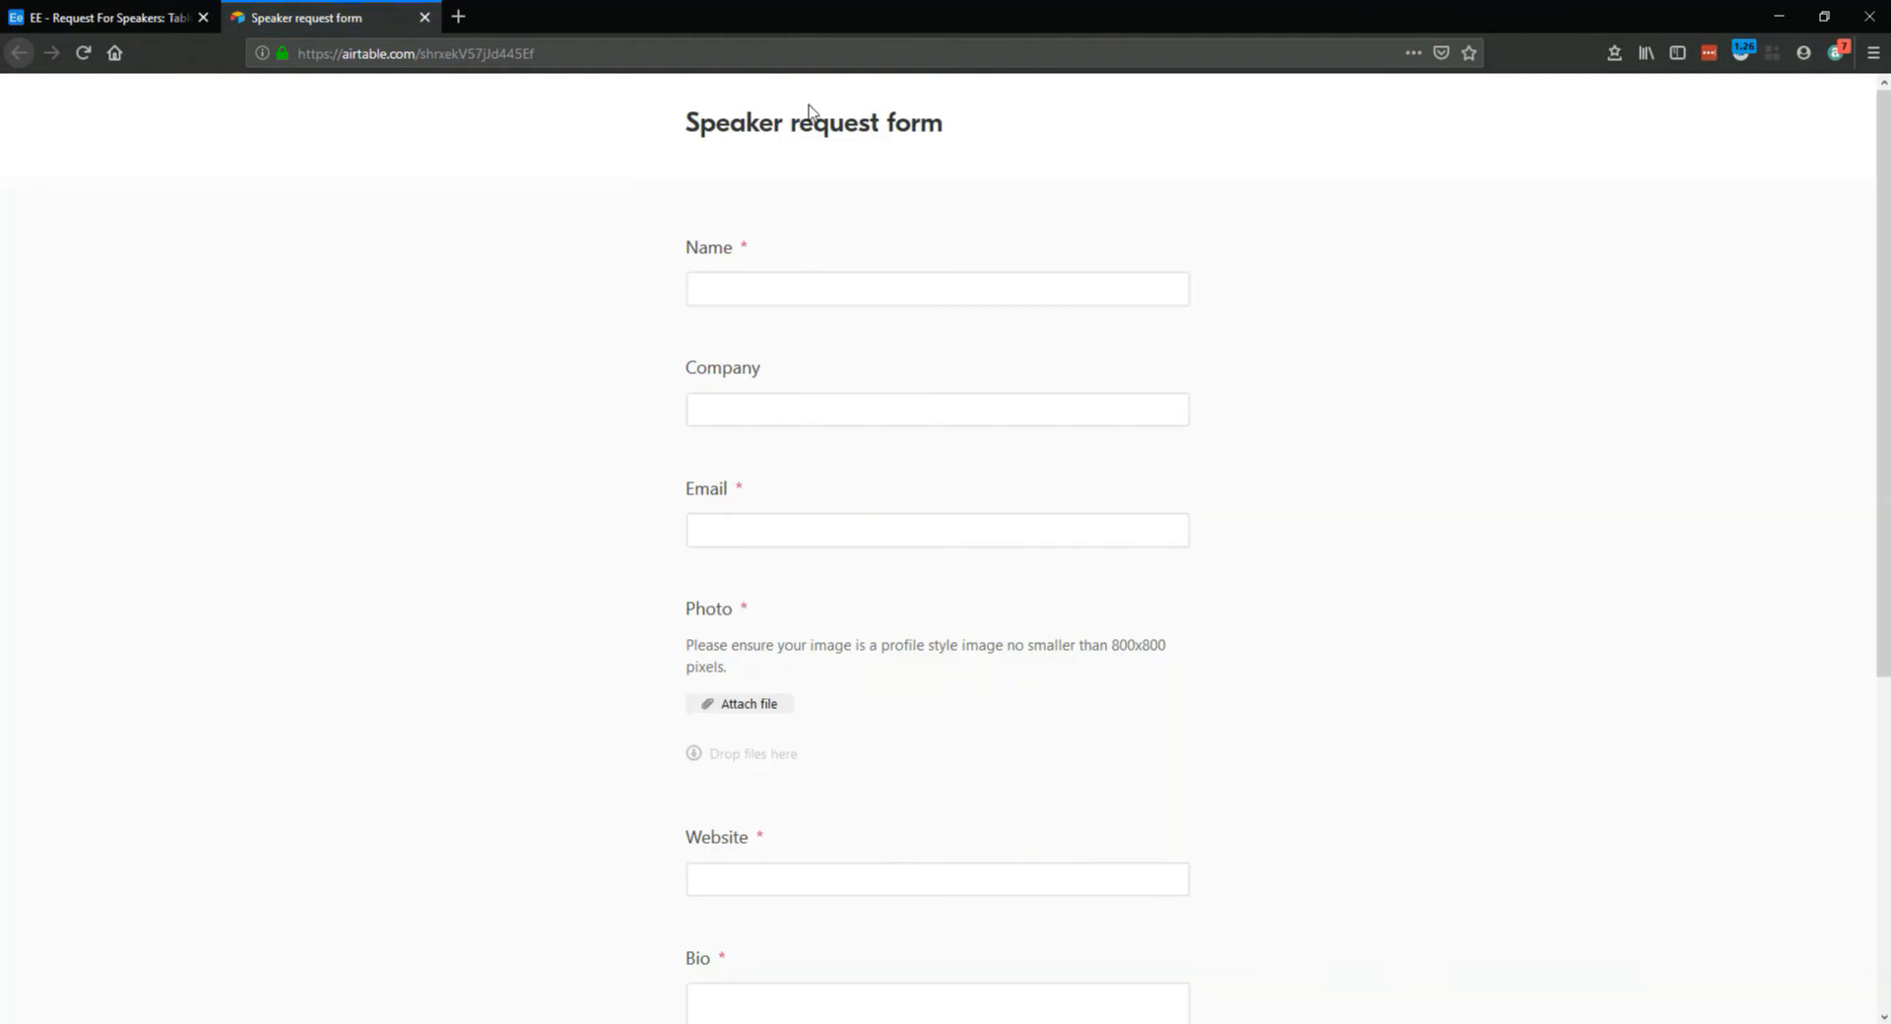
scroll(860, 812, "down", 5)
scroll(862, 847, "up", 5)
left_click(98, 12)
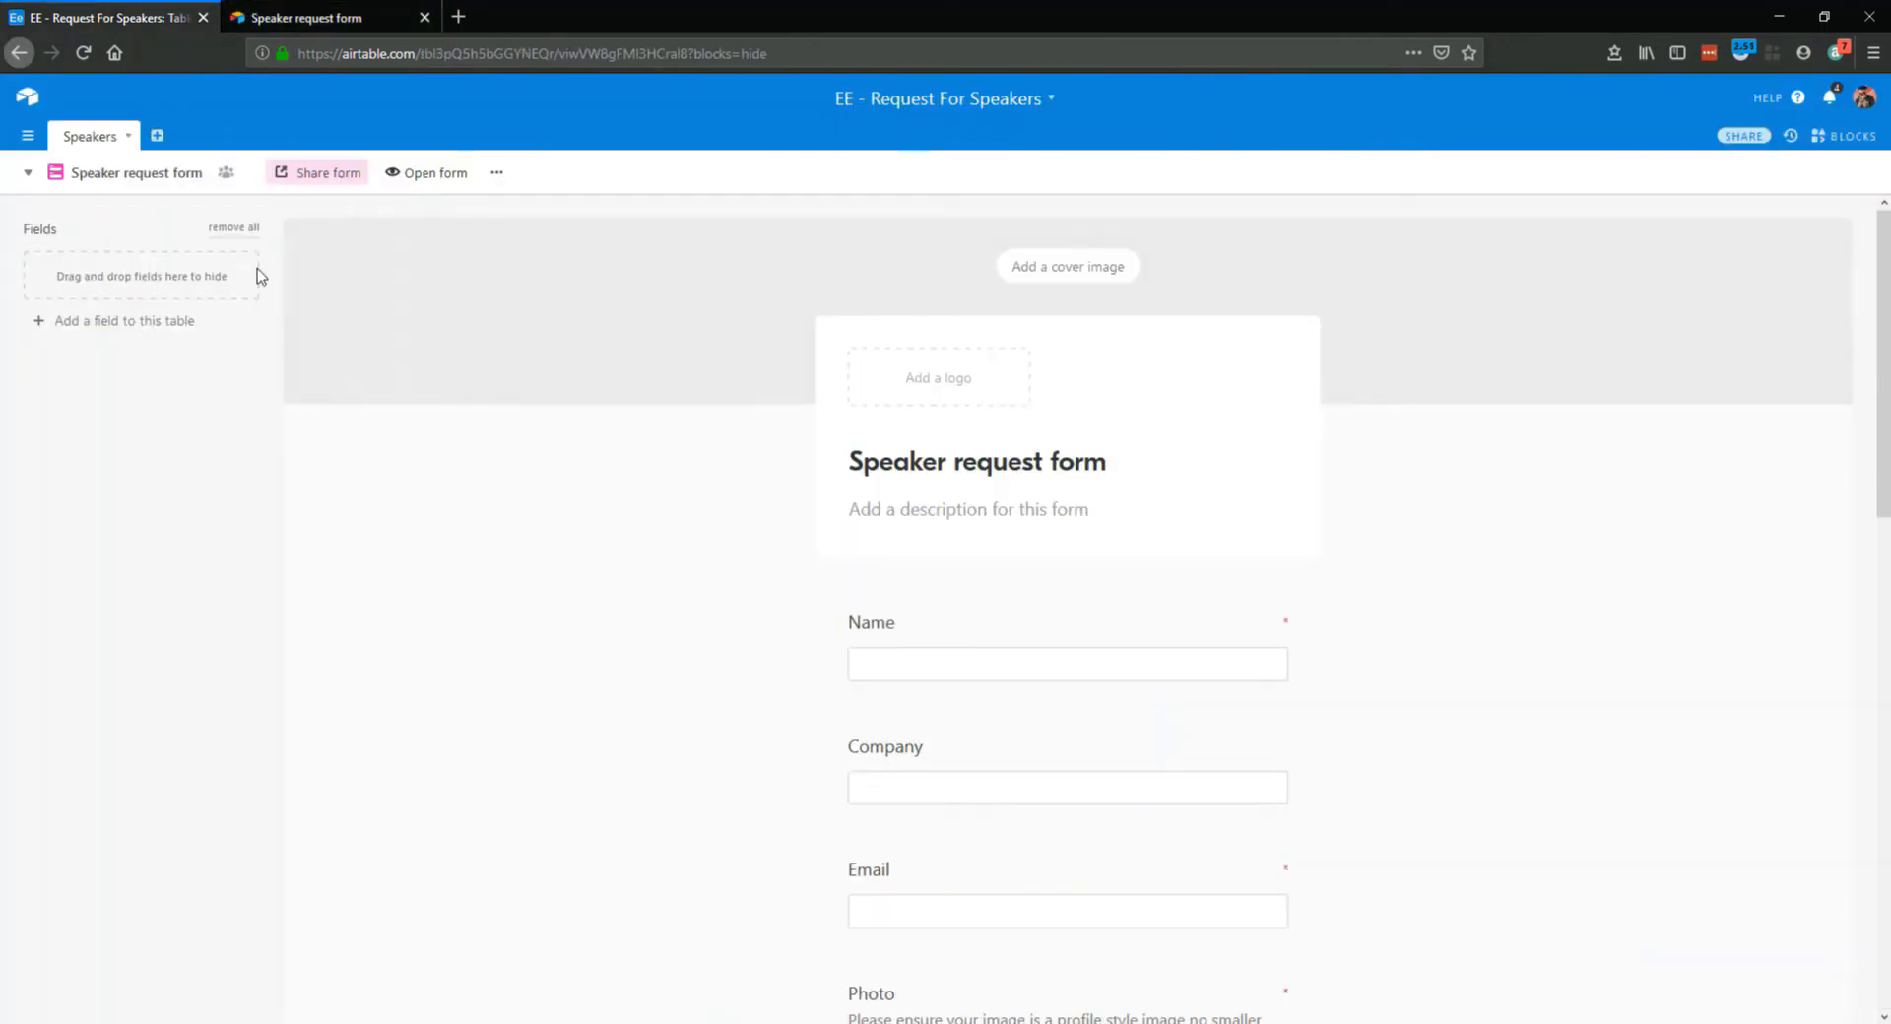
Open the embed page from the form's sharing options, check the previews and select the whole embed code
left_click(348, 187)
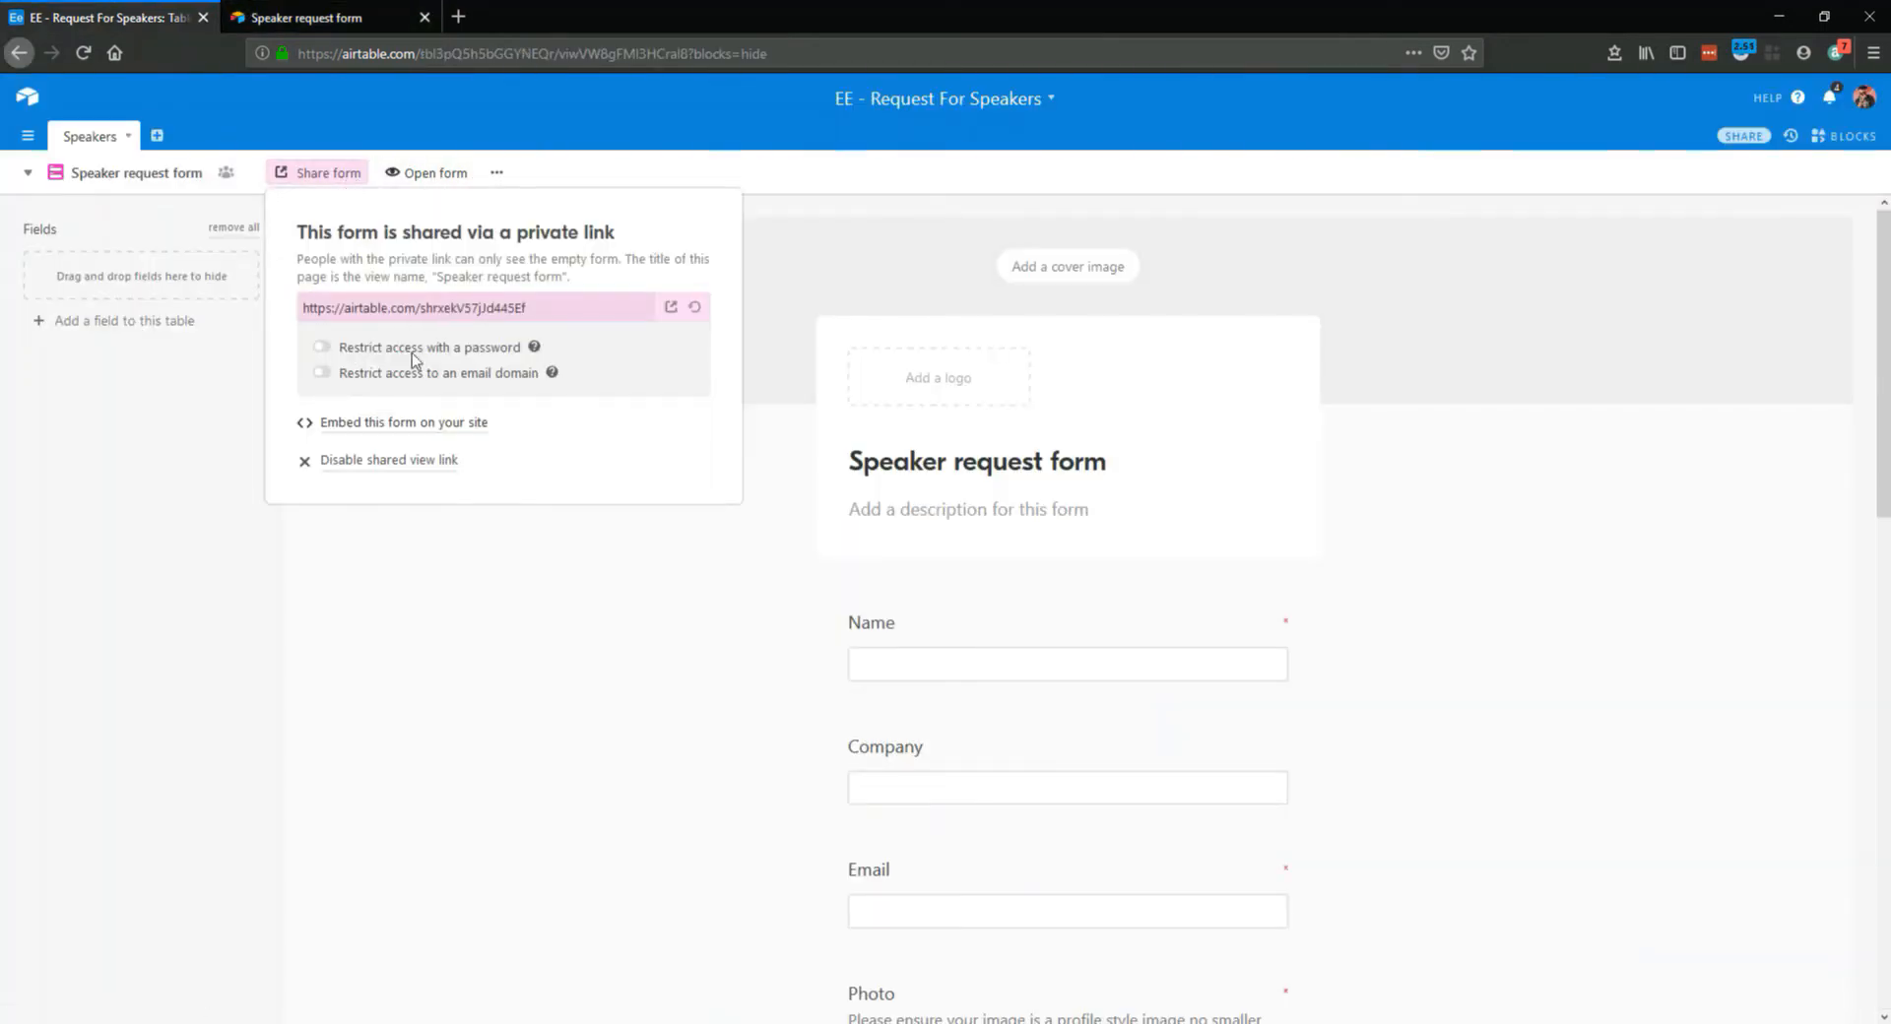
left_click(399, 425)
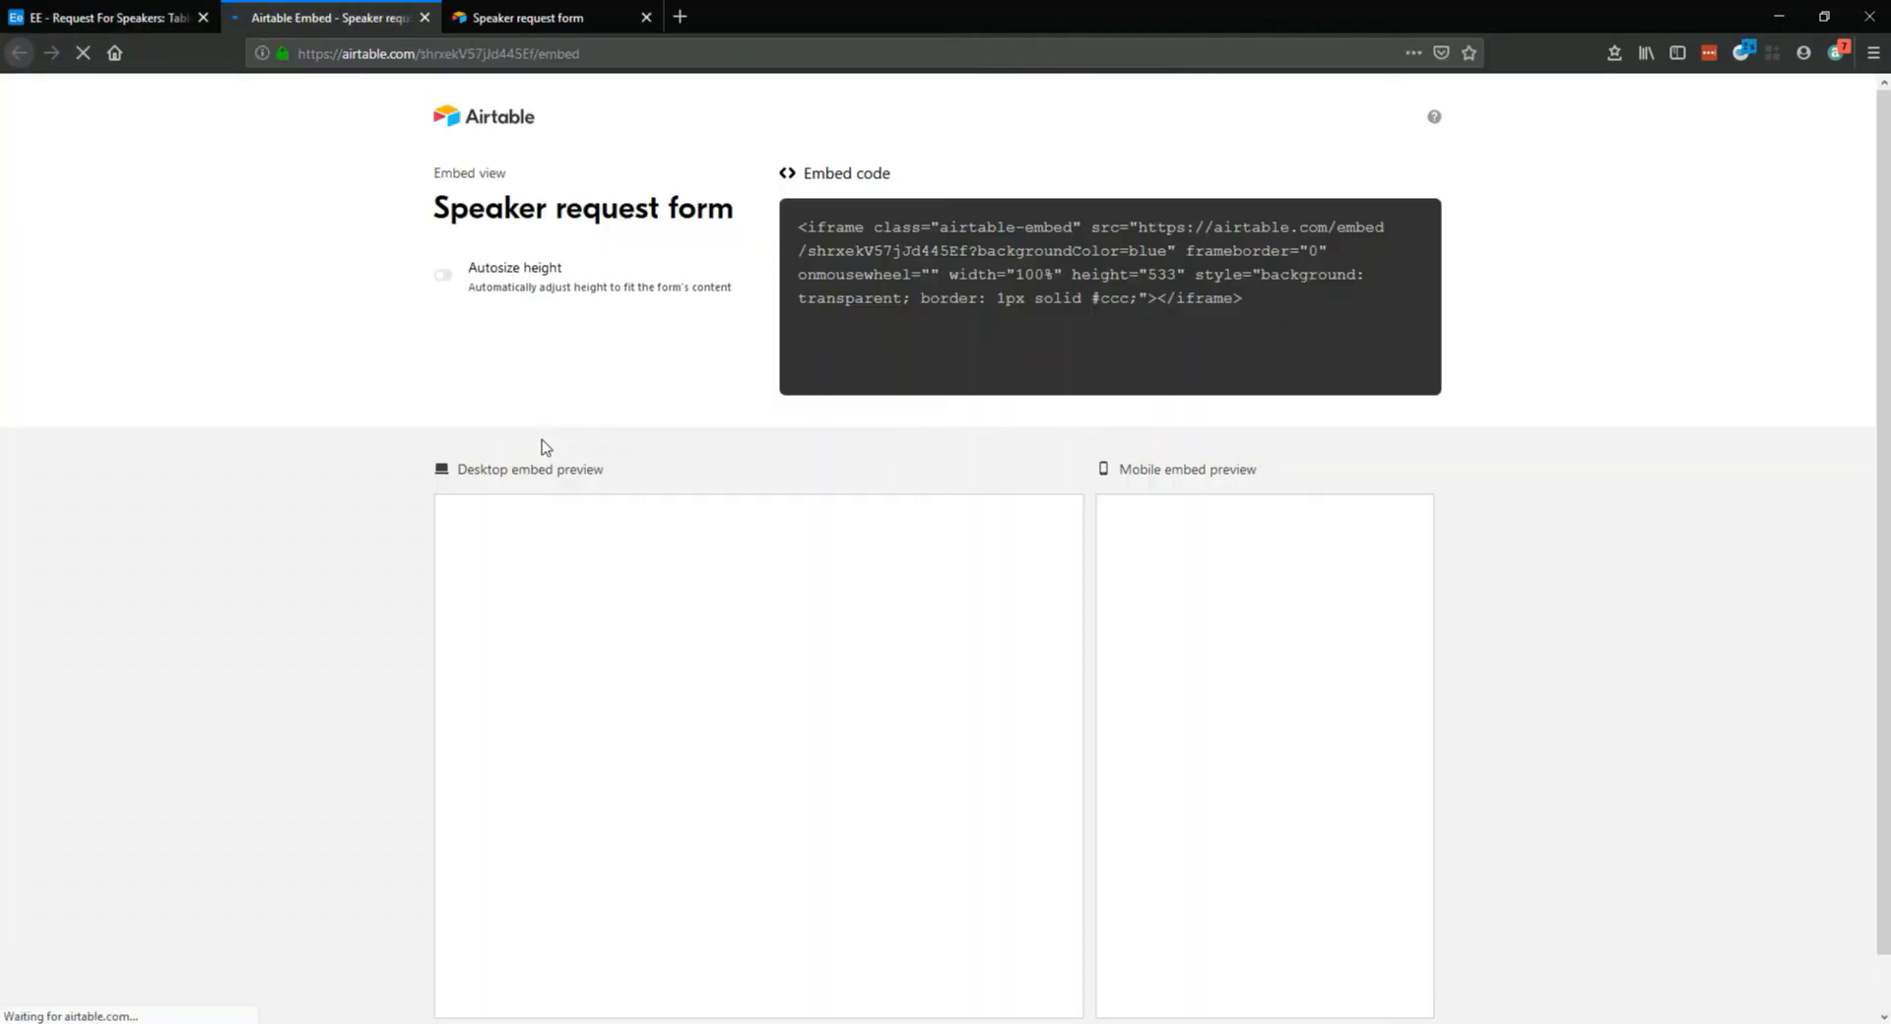
scroll(1232, 540, "down", 2)
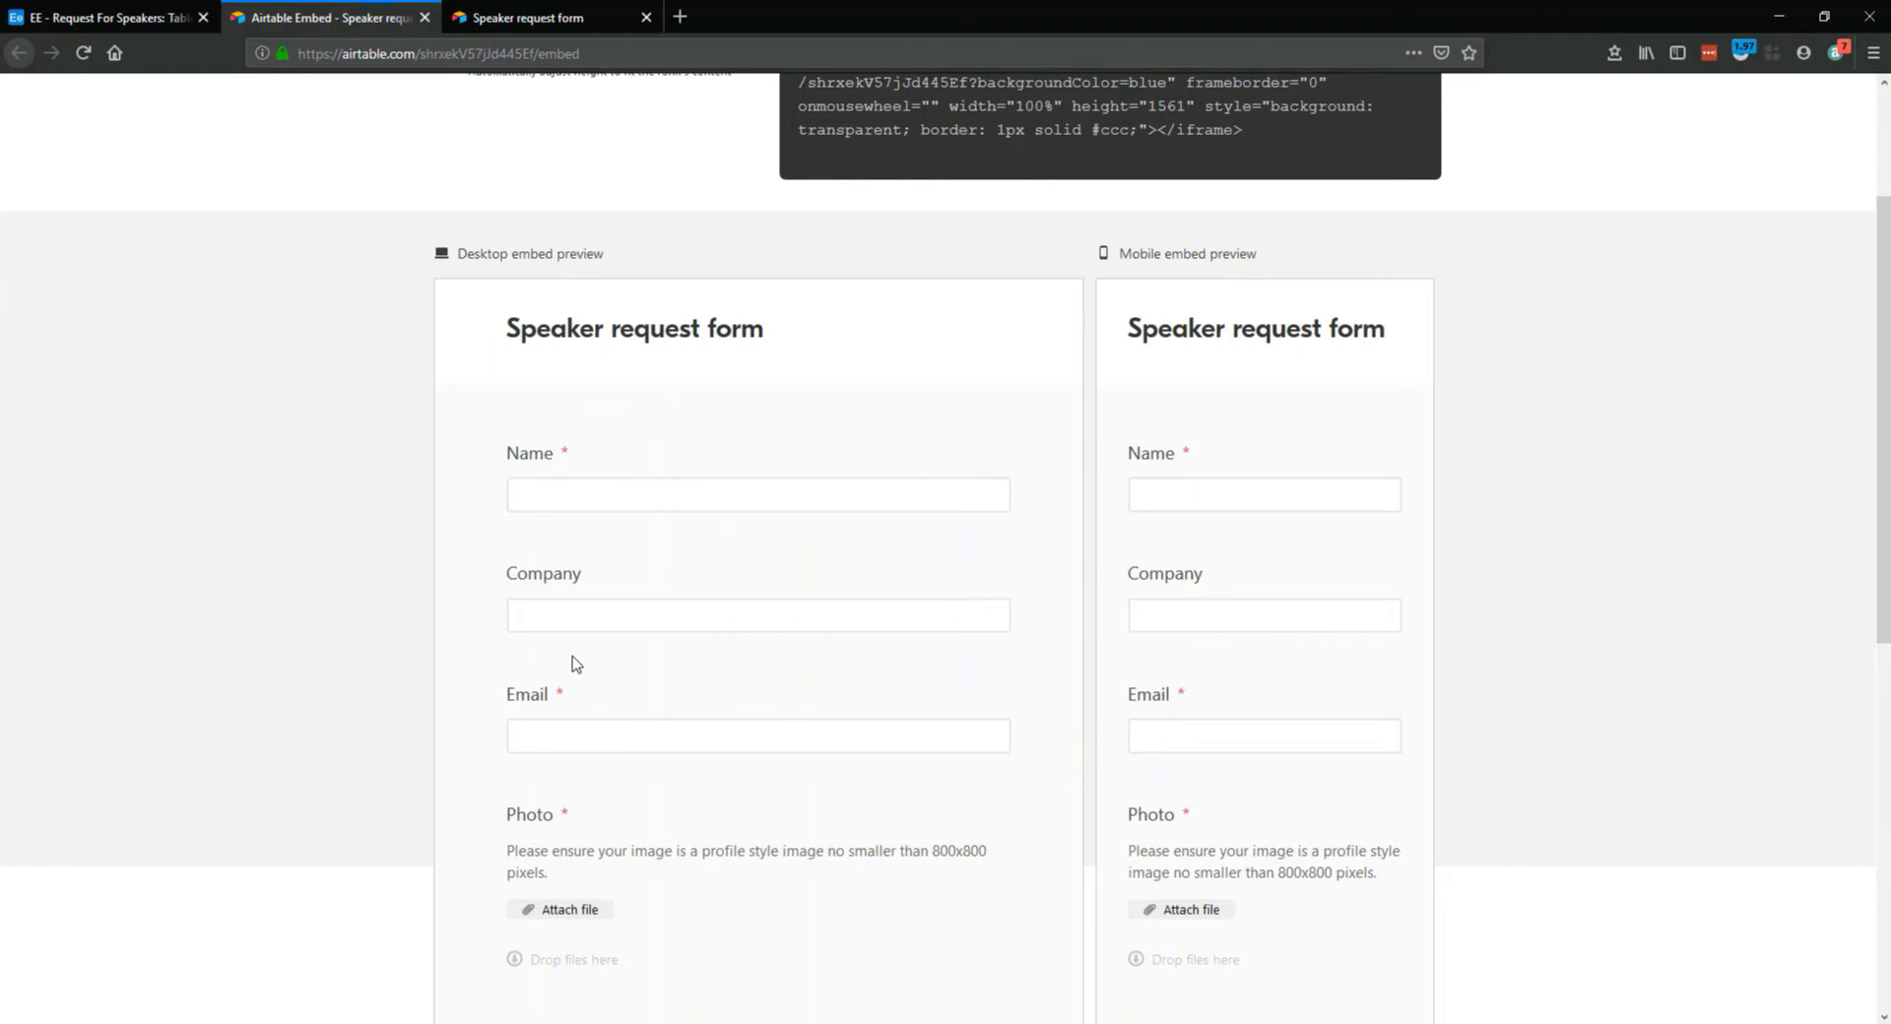
scroll(1072, 676, "up", 4)
left_click_drag(797, 227, 1253, 358)
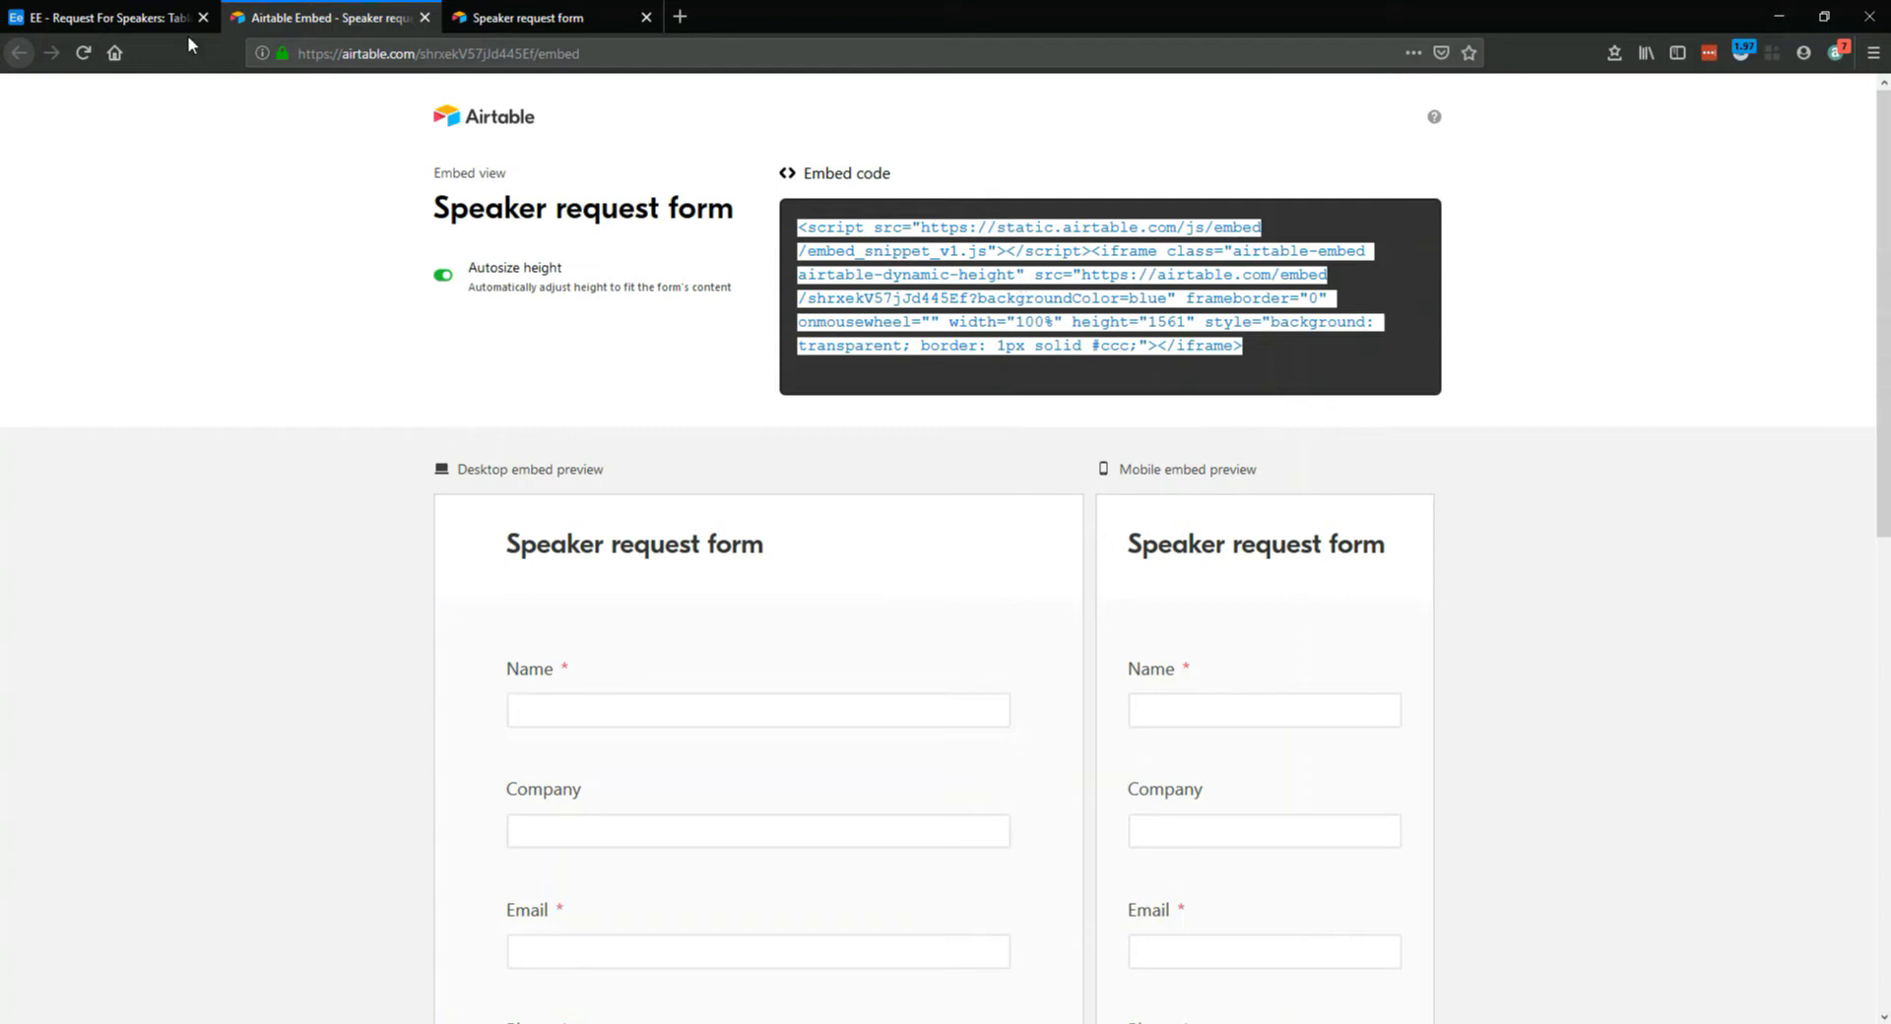
Return to the base and switch the Speakers table from the form to the Grid view
left_click(156, 22)
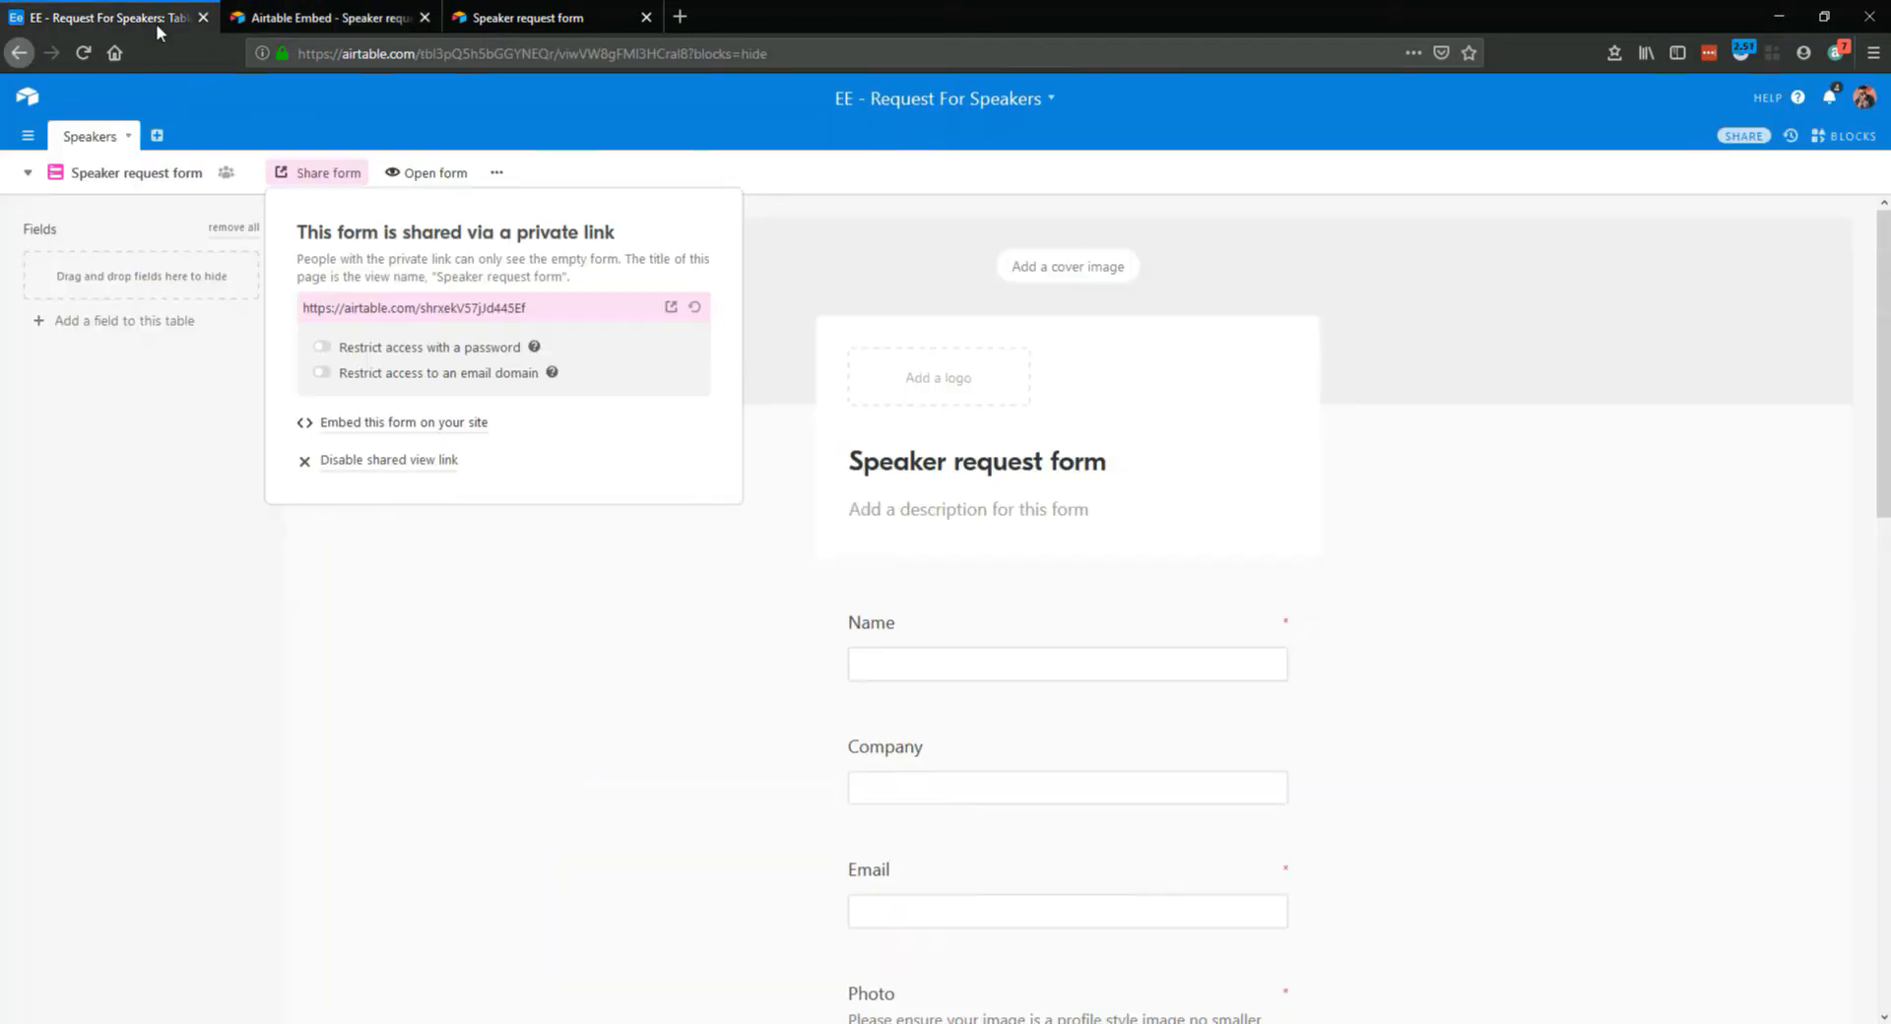
left_click(36, 178)
left_click(133, 215)
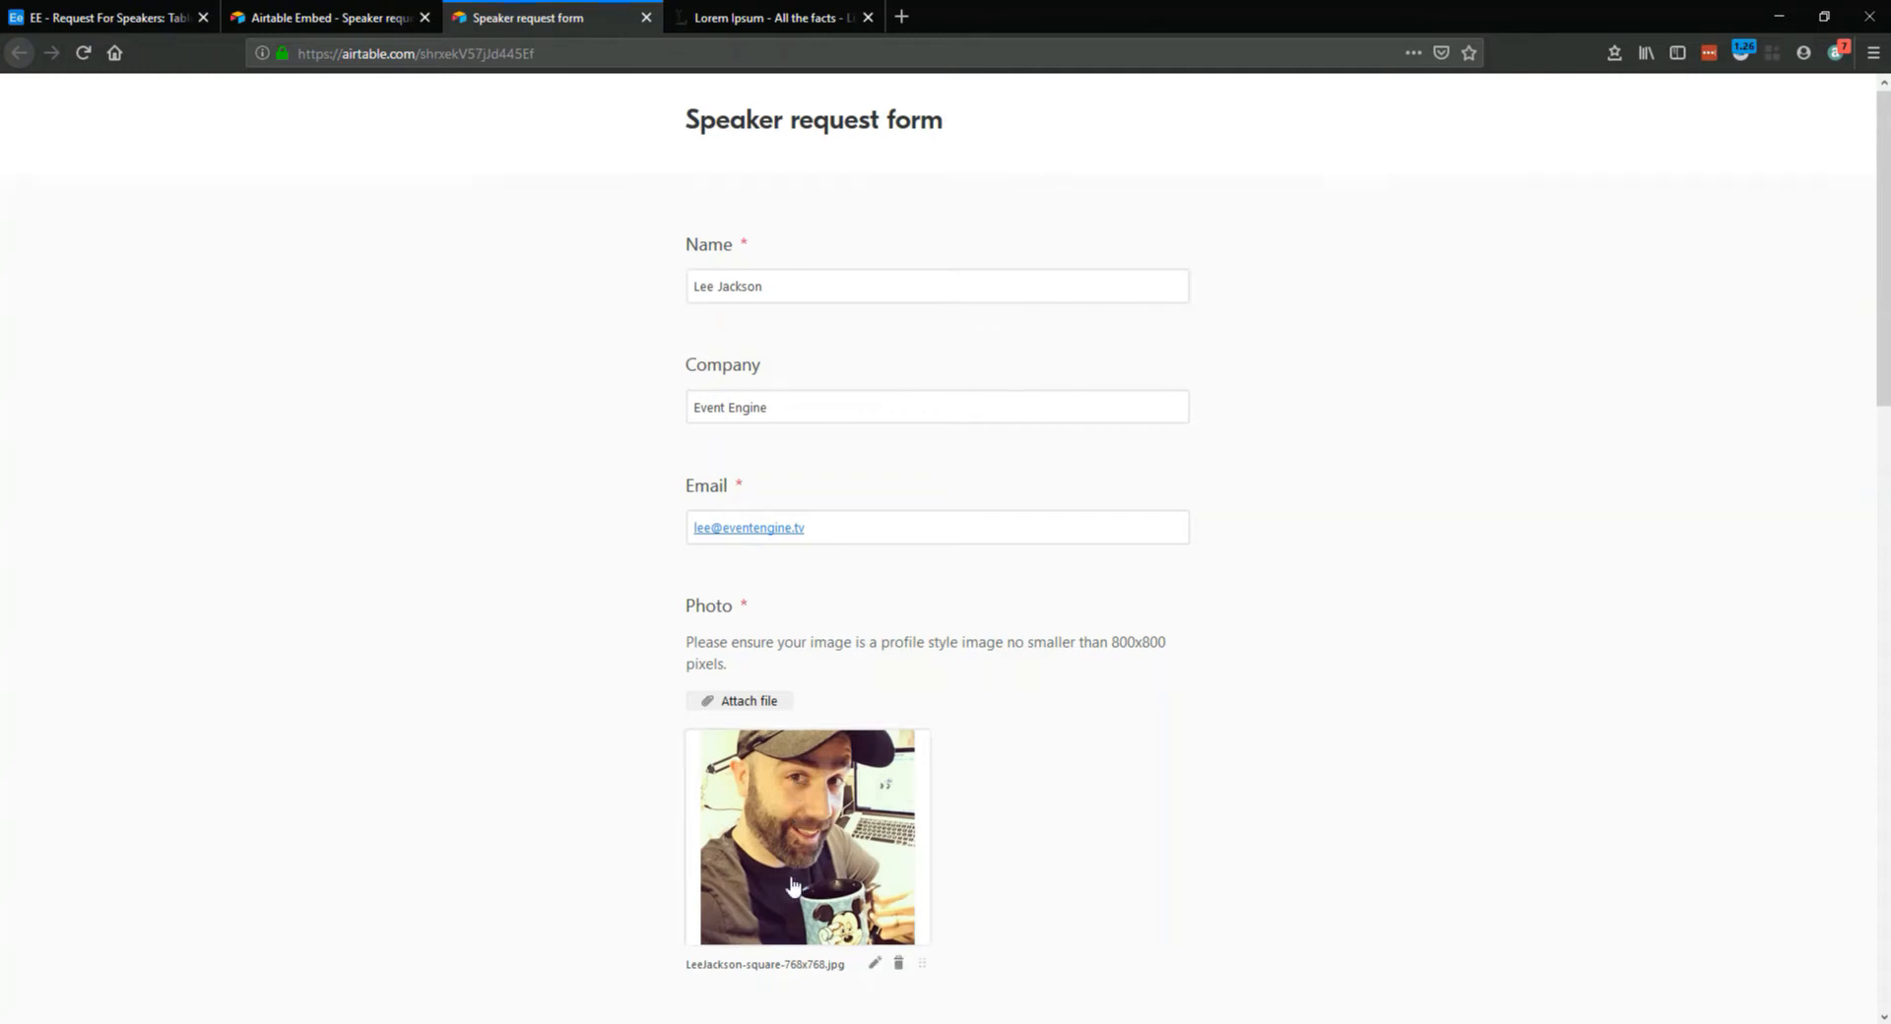
Review the filled-in speaker request form down to the talk description and submit it
scroll(832, 778, "down", 2)
scroll(832, 746, "down", 3)
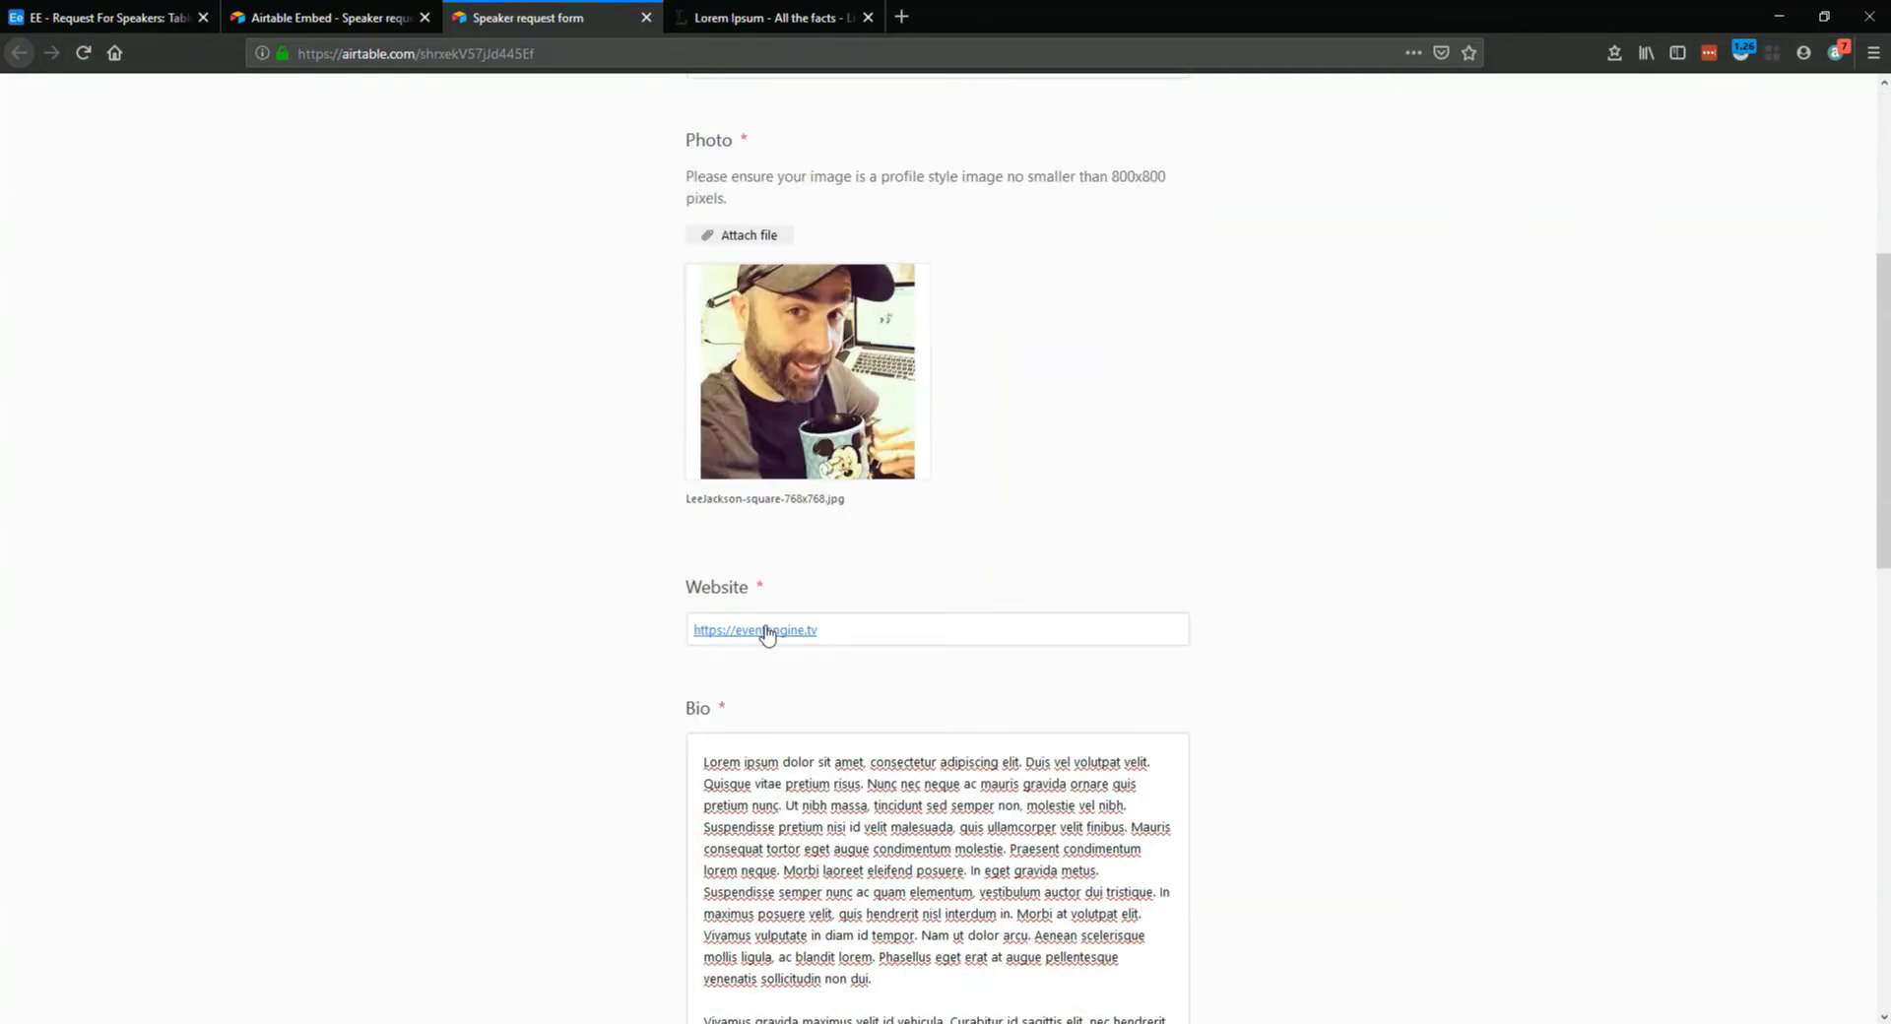
scroll(867, 689, "down", 6)
scroll(874, 693, "down", 4)
left_click_drag(776, 402, 1152, 454)
left_click(1069, 664)
scroll(996, 790, "down", 2)
scroll(996, 790, "down", 1)
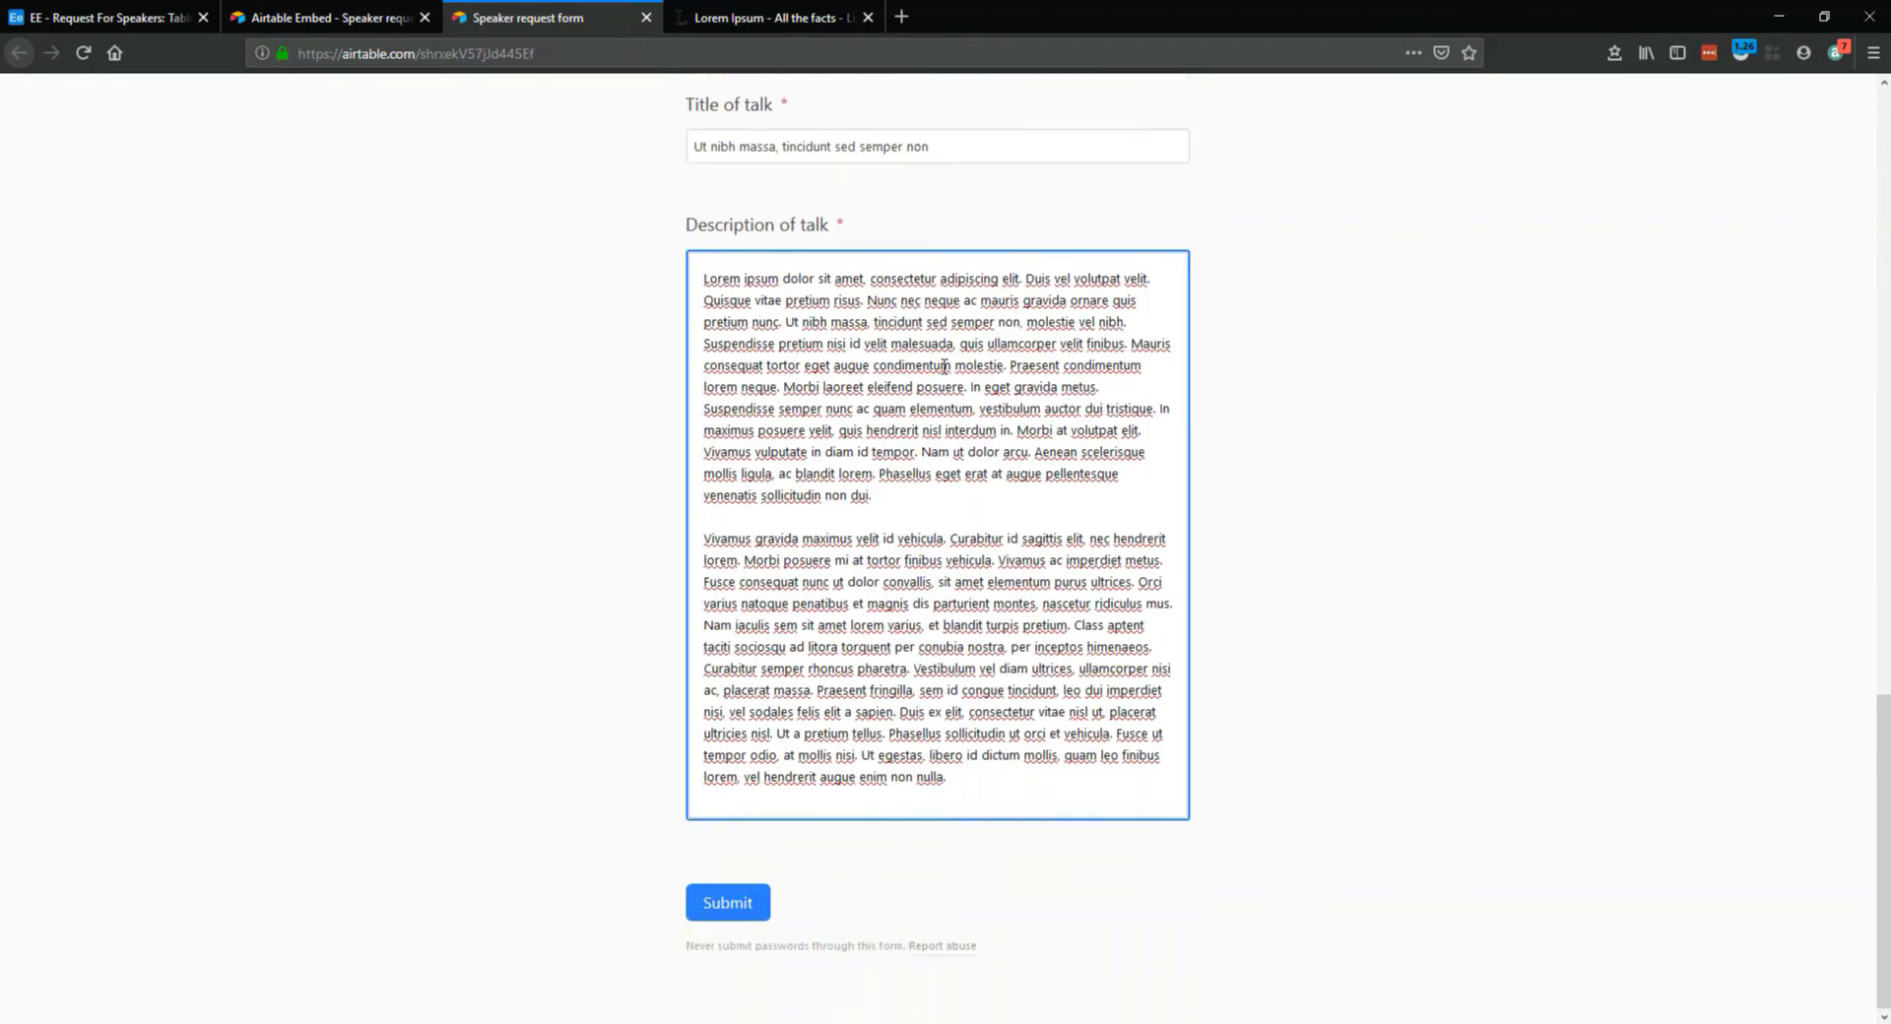
left_click(726, 901)
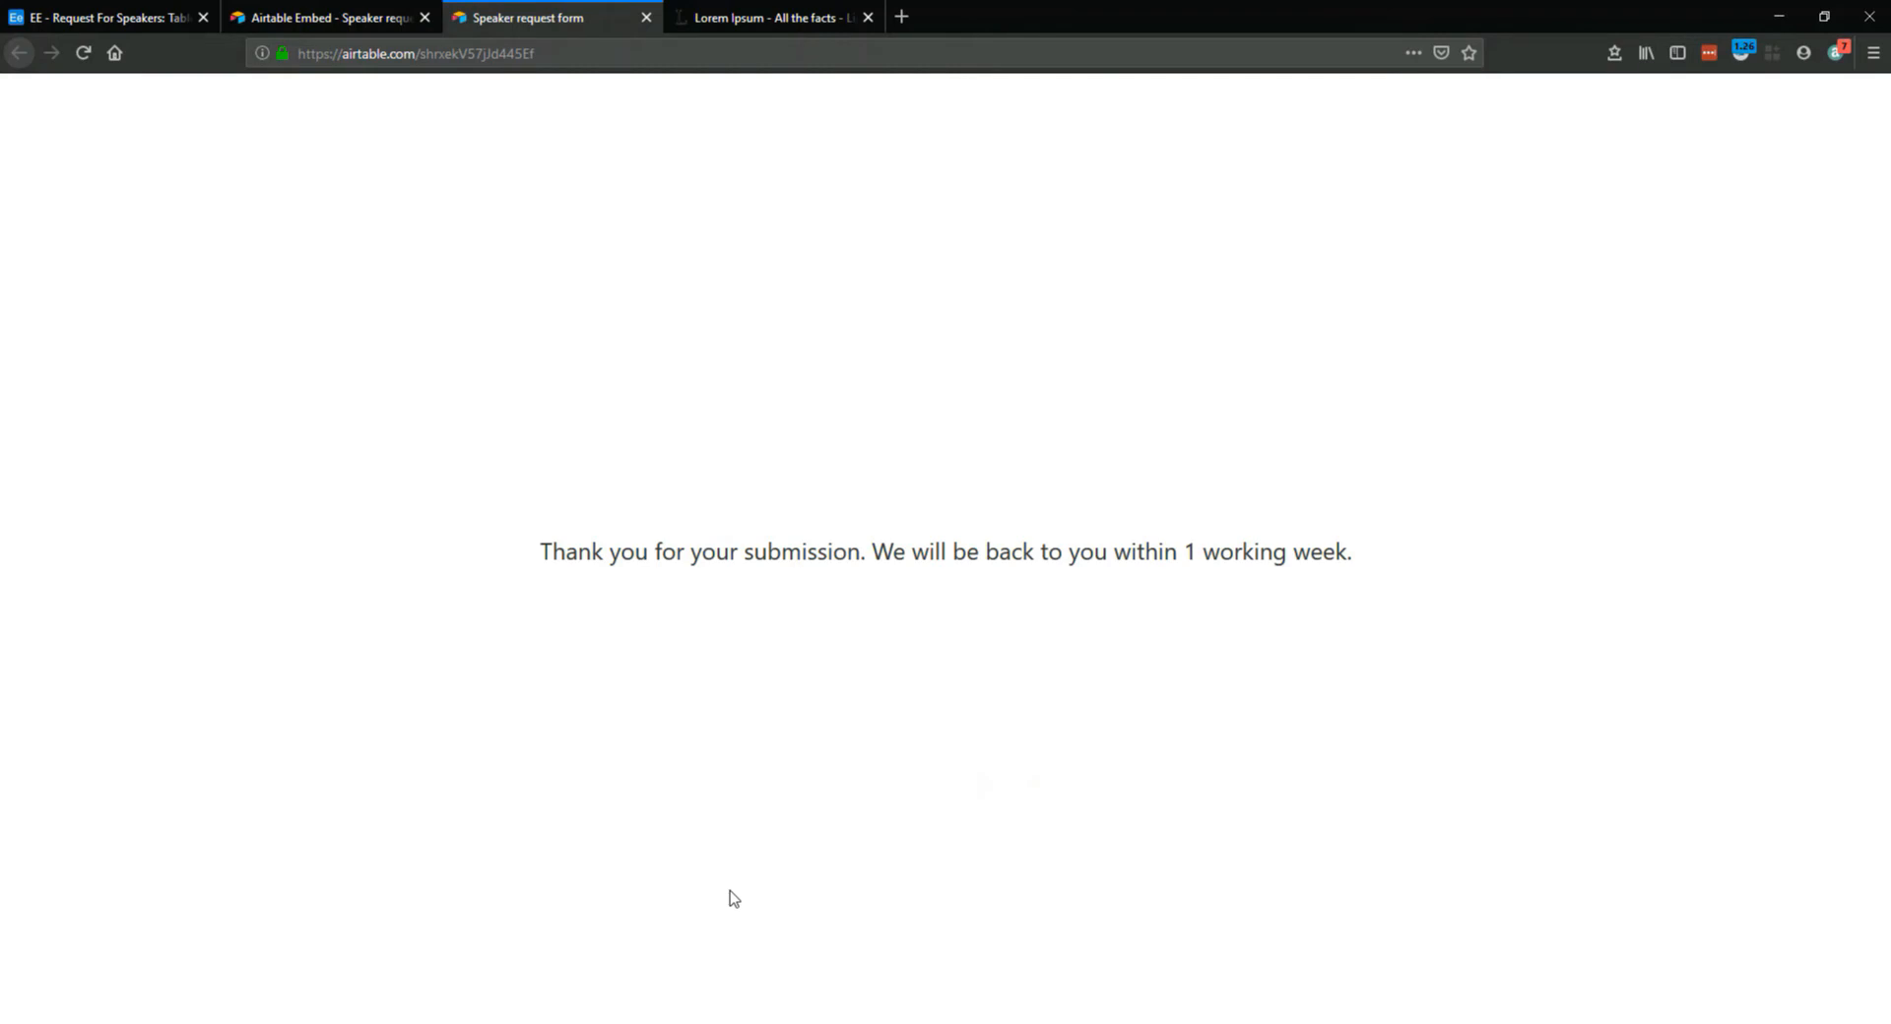
Return to the Speakers grid and duplicate the submitted speaker record twice
left_click(131, 13)
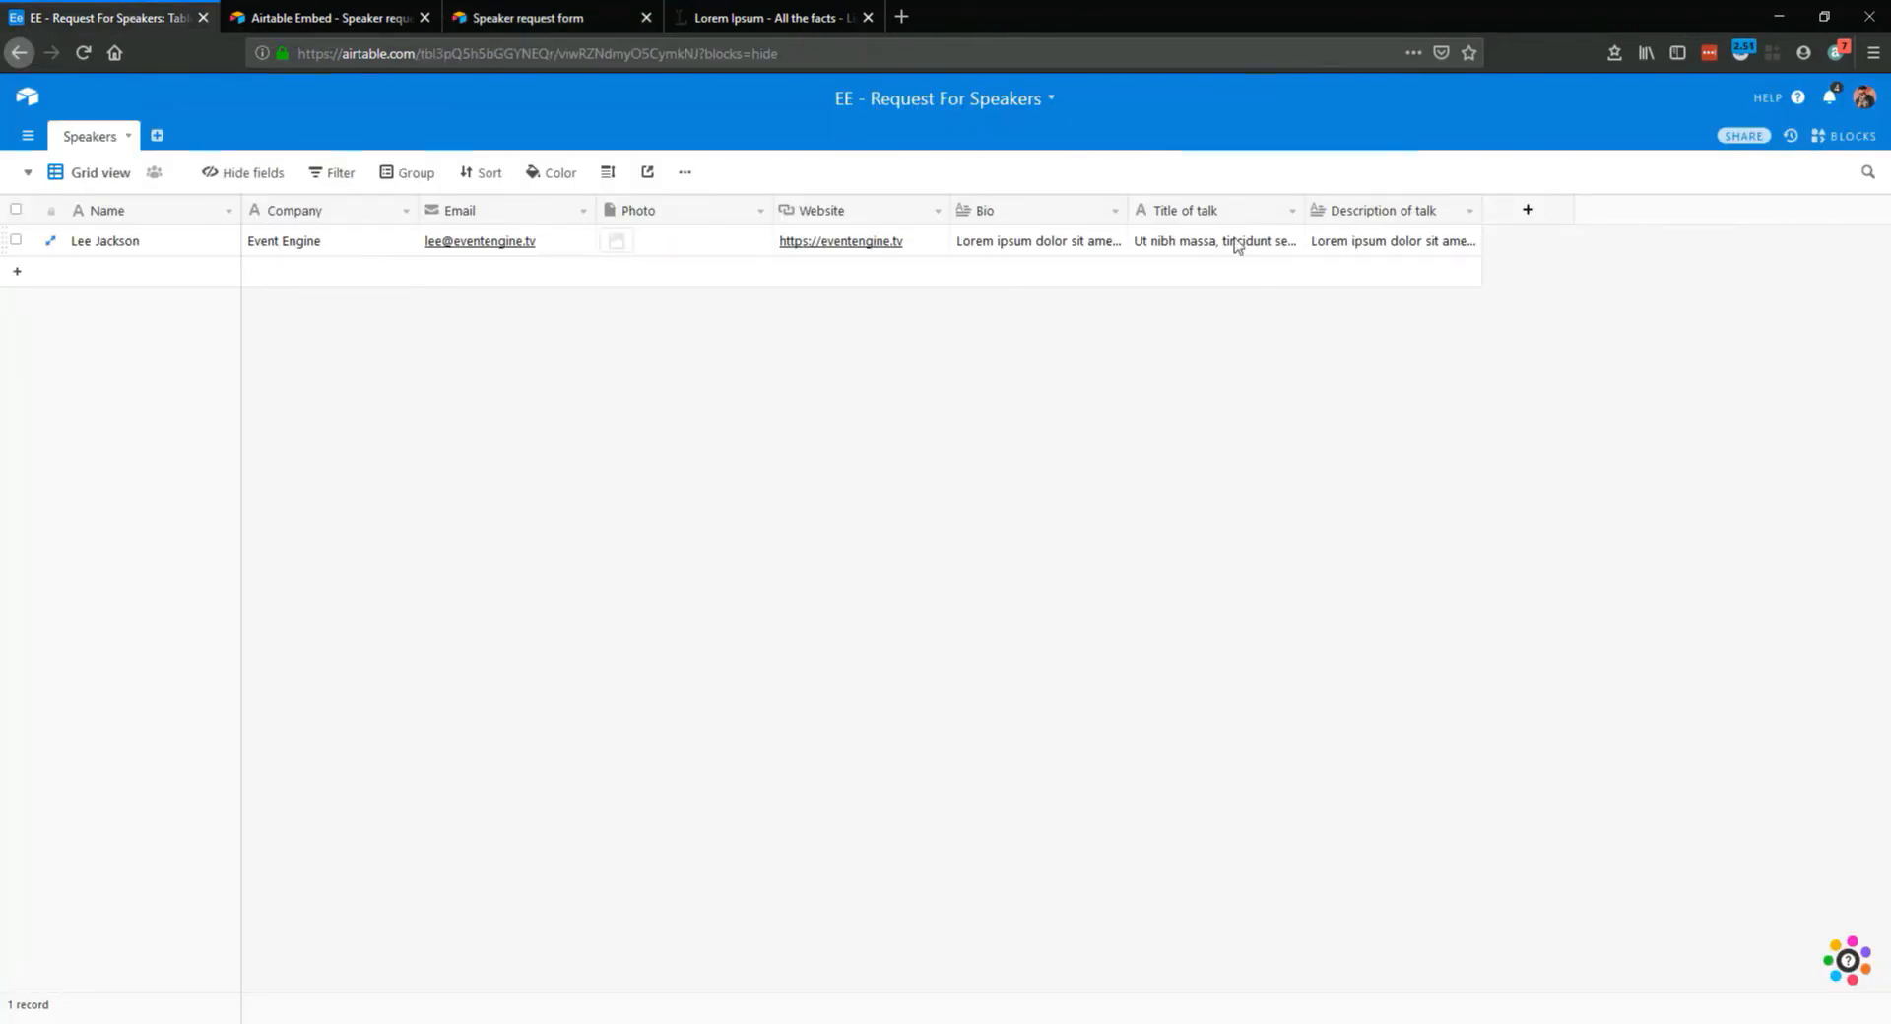
right_click(109, 240)
left_click(160, 321)
right_click(126, 242)
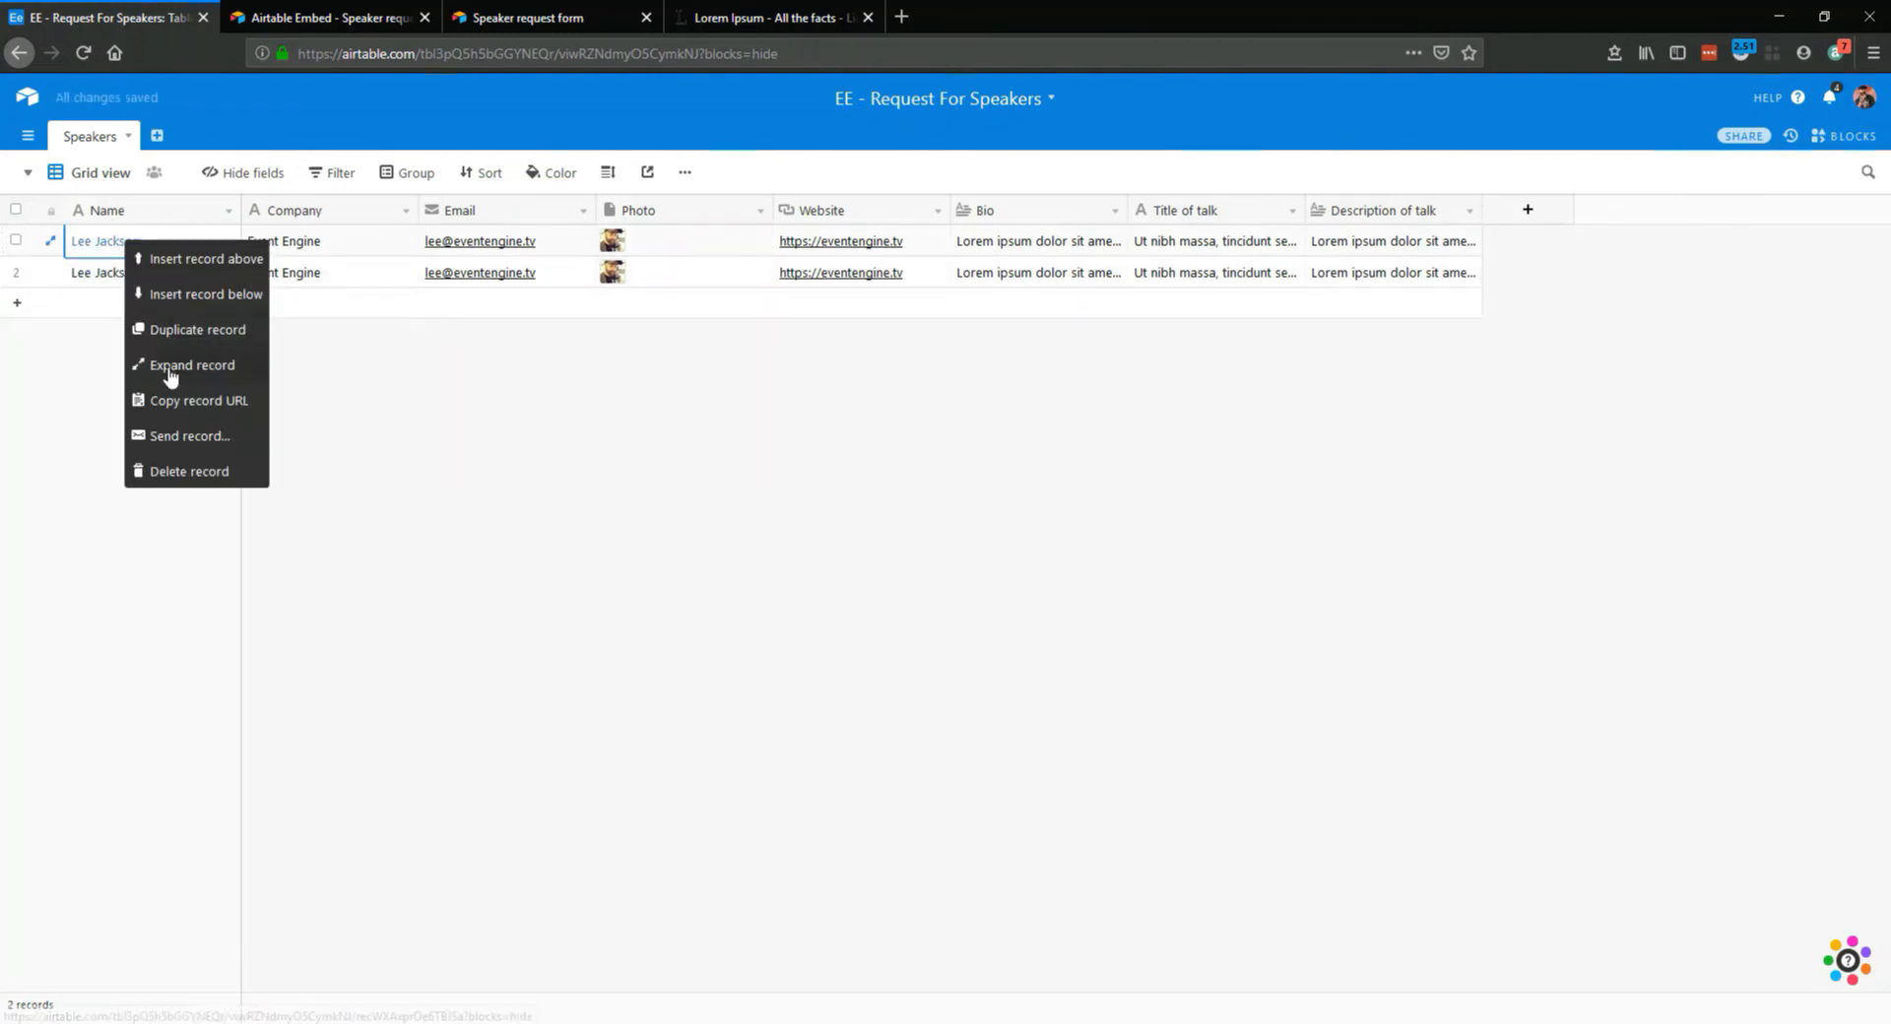
left_click(177, 331)
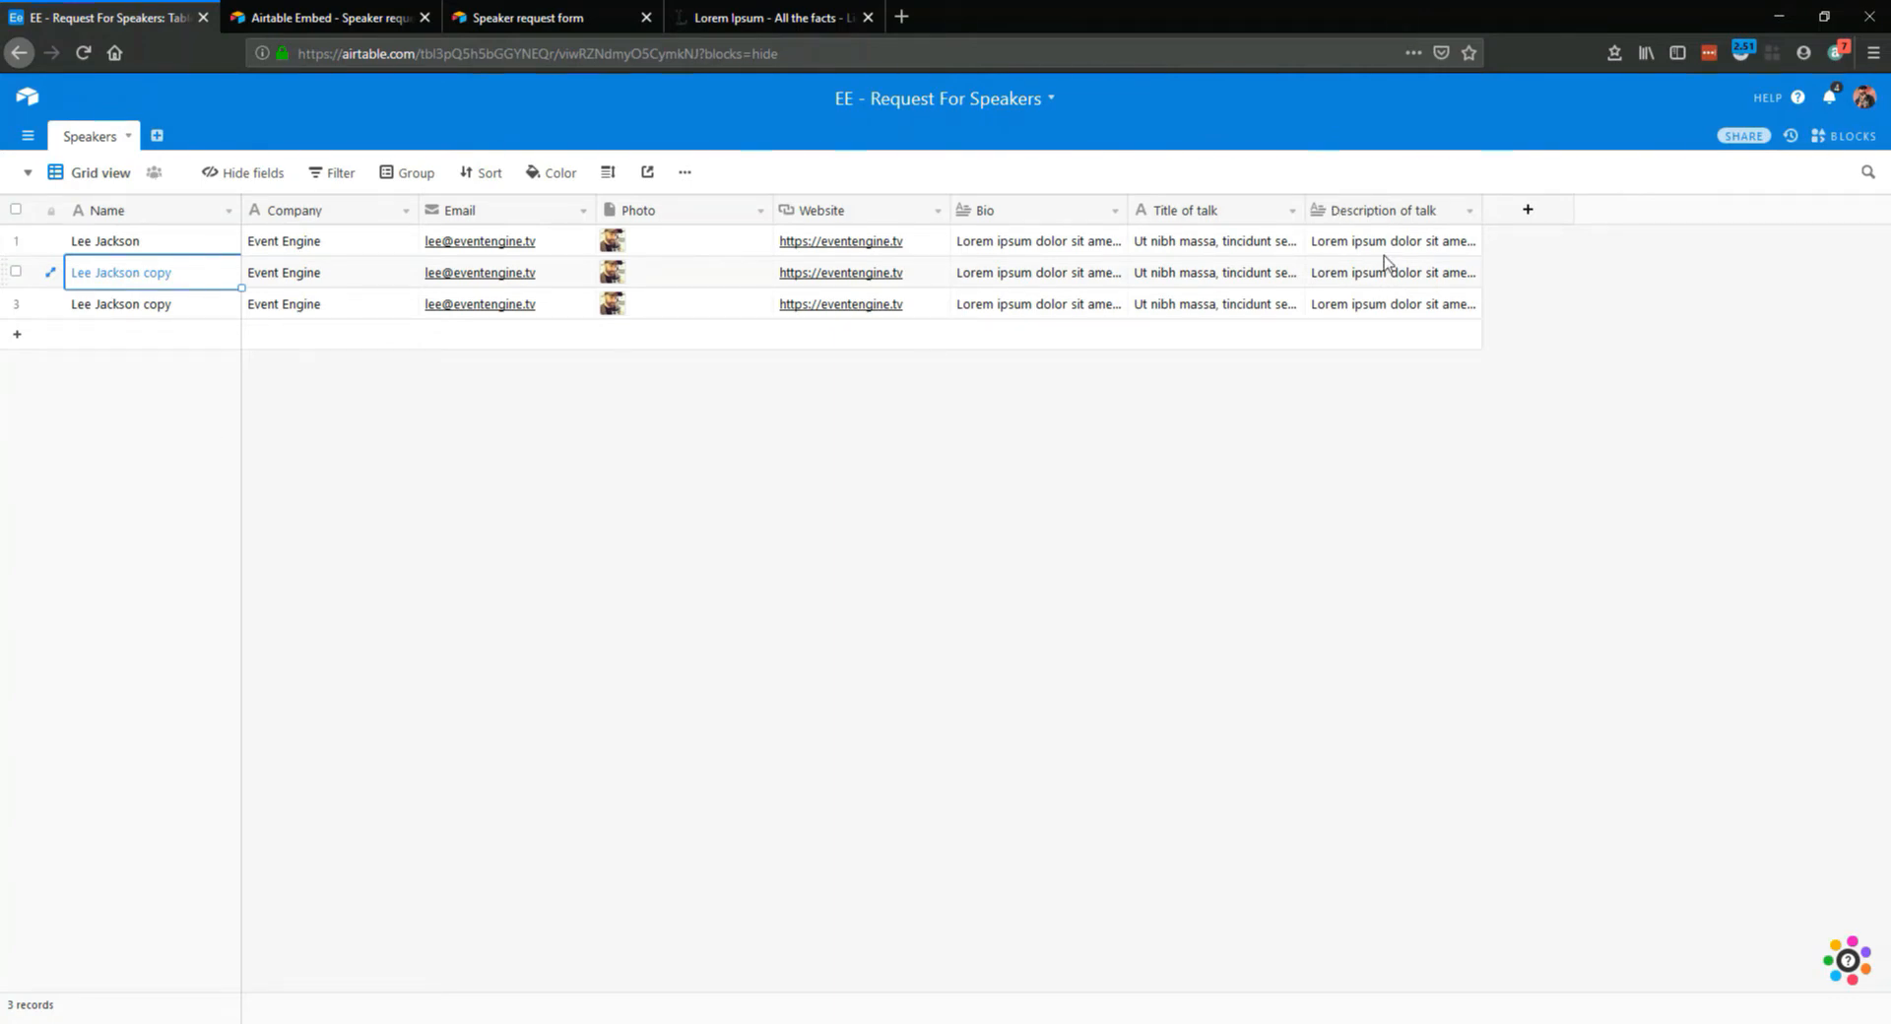
Add a field named Rating to the Speakers table, using the Rating type with star style and a maximum of 5
left_click(1520, 215)
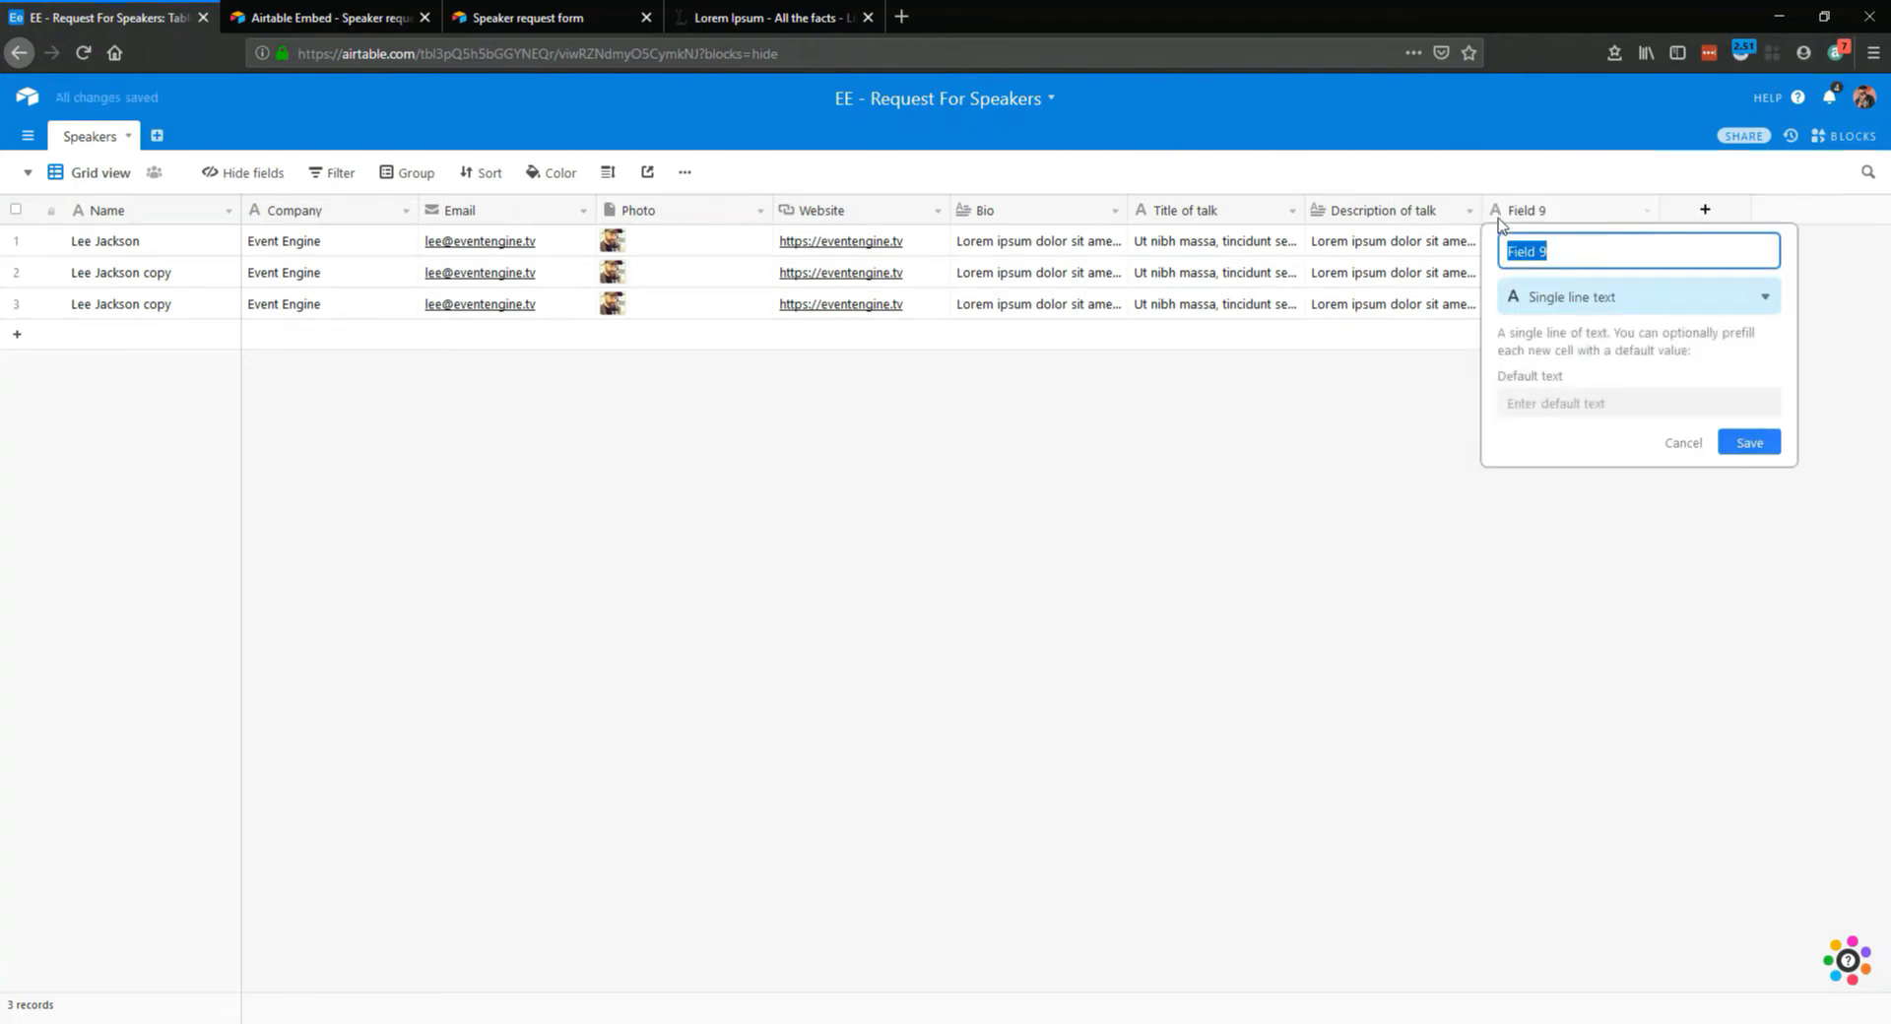
type("Rating")
left_click(1753, 405)
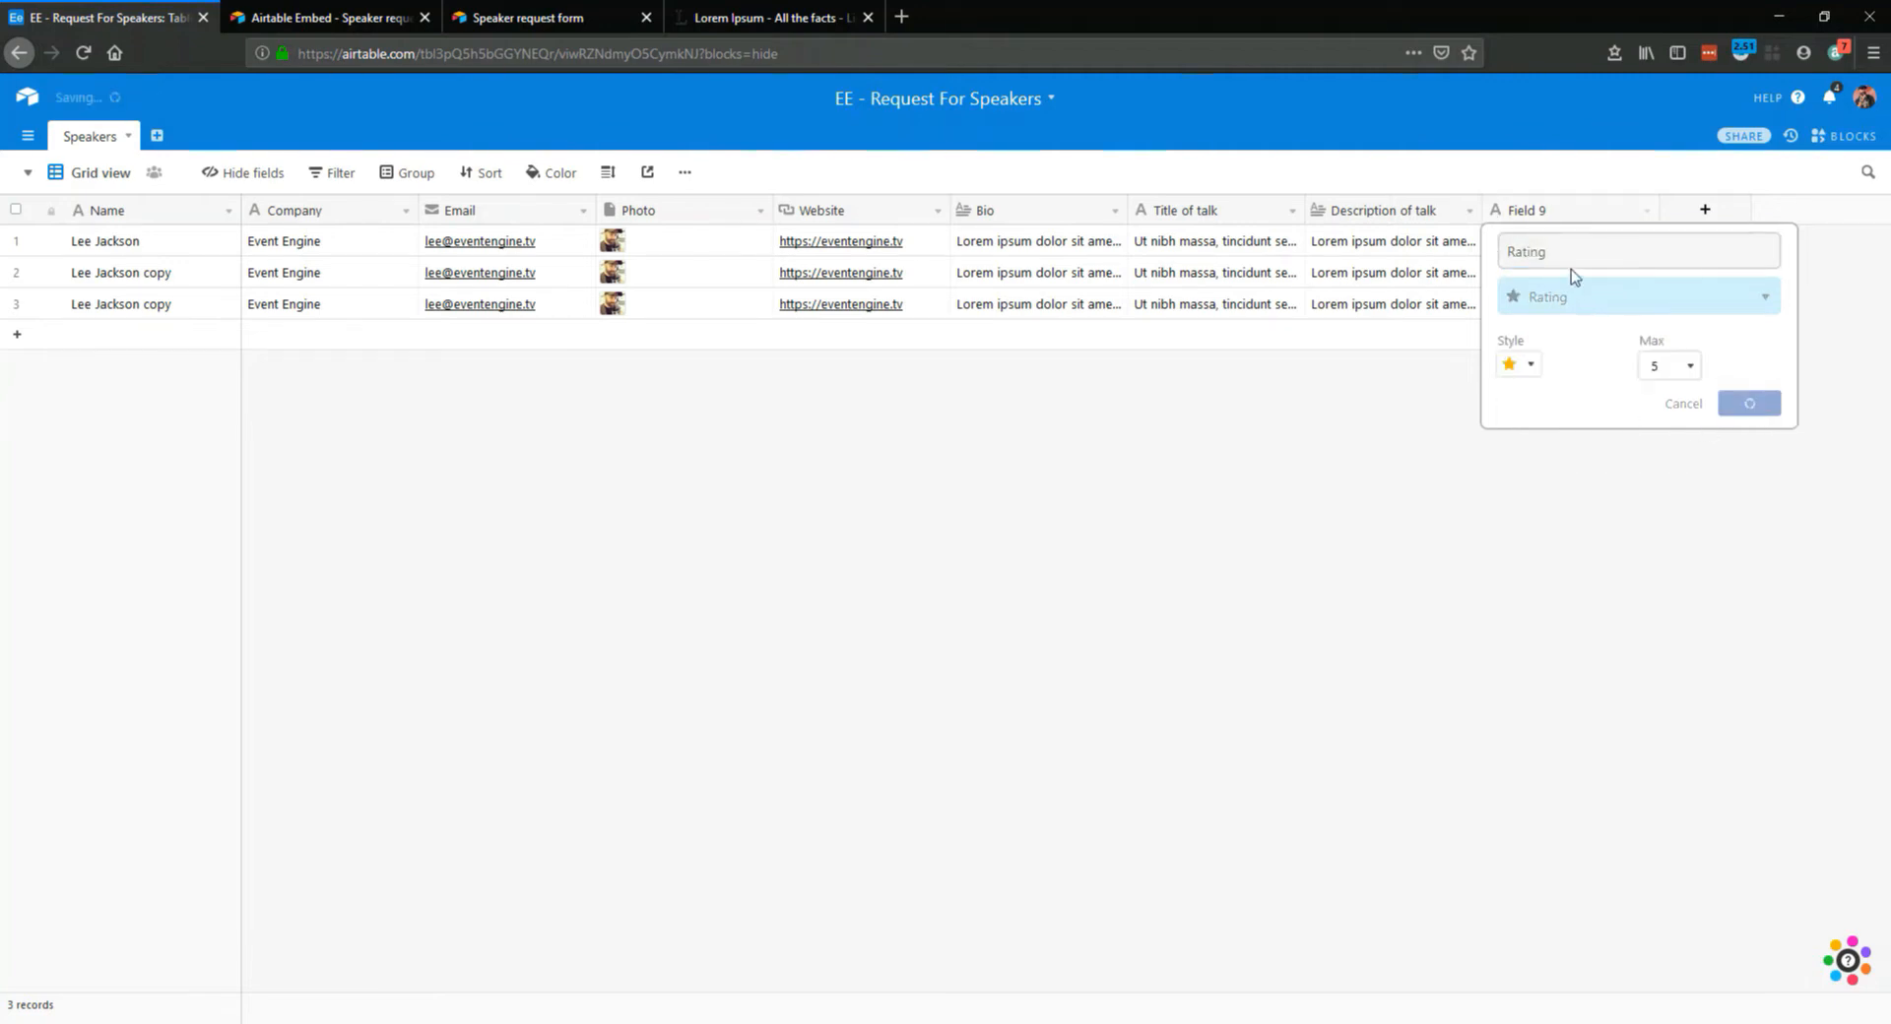
left_click(1118, 246)
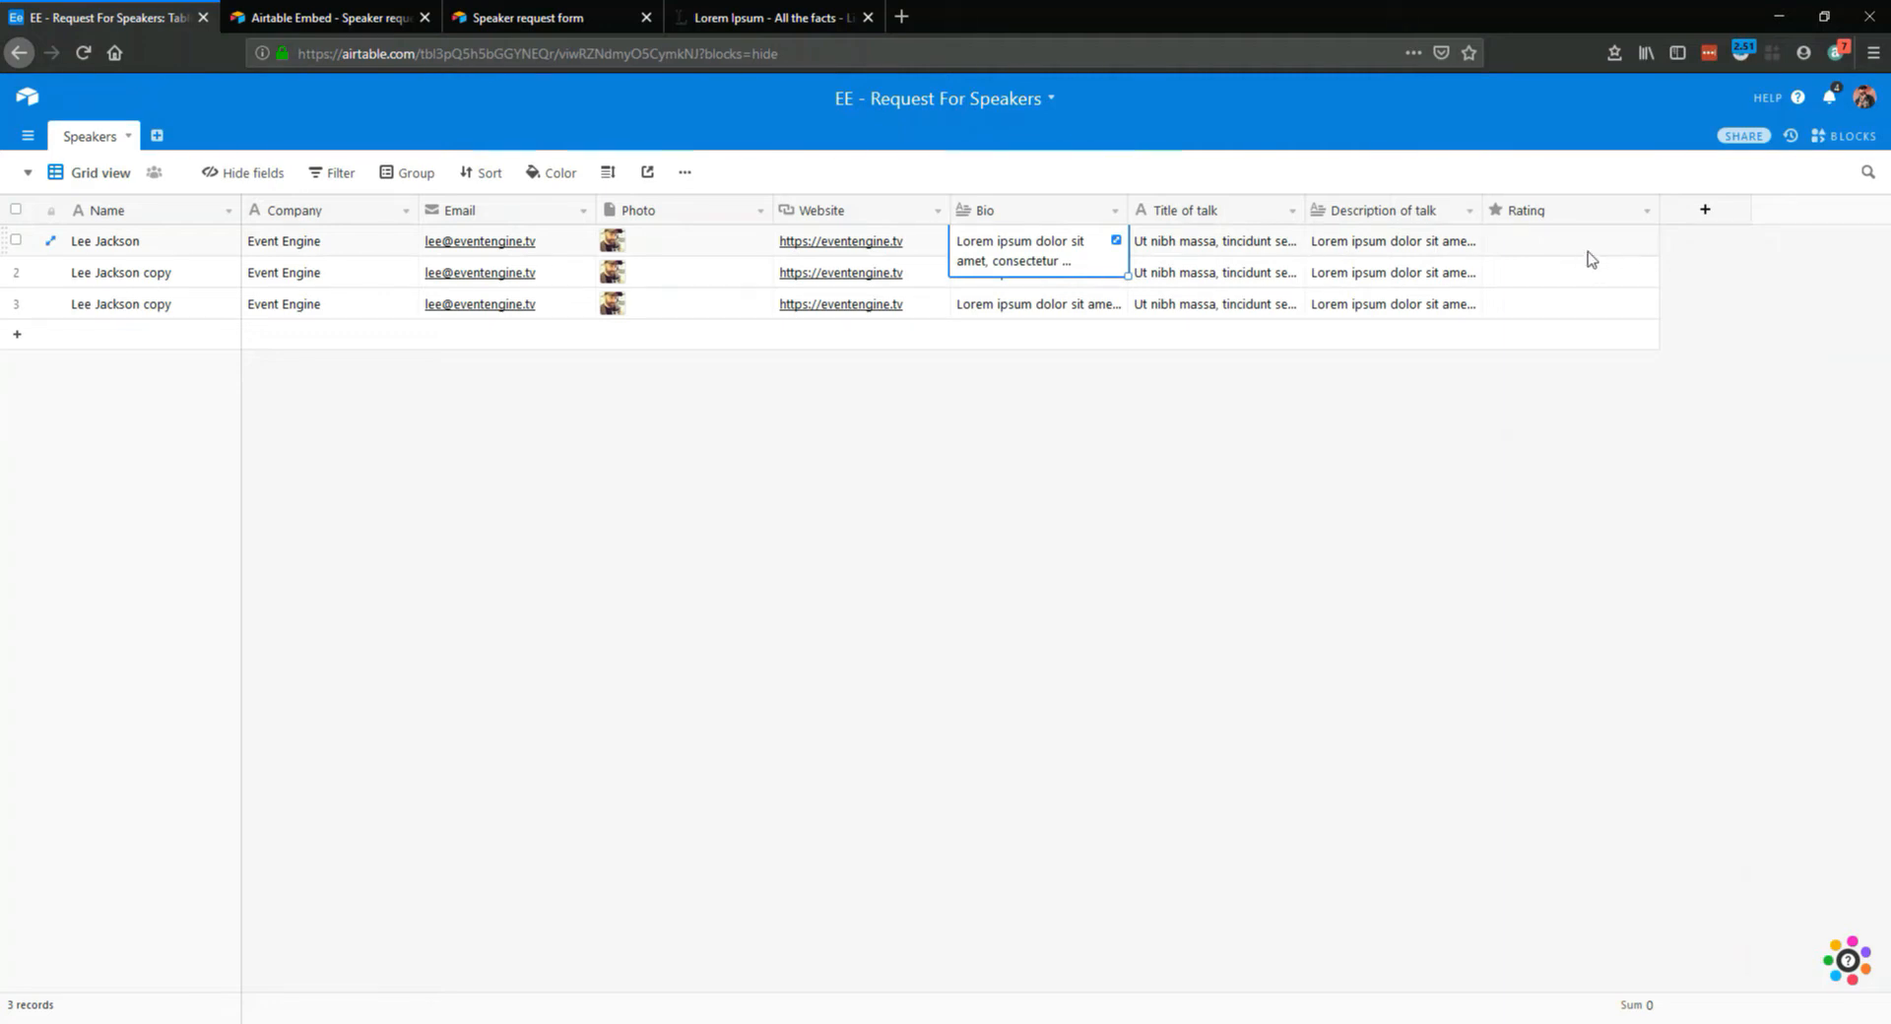
Add a field named Reviewer to the Speakers table, using the Collaborator type
left_click(1709, 321)
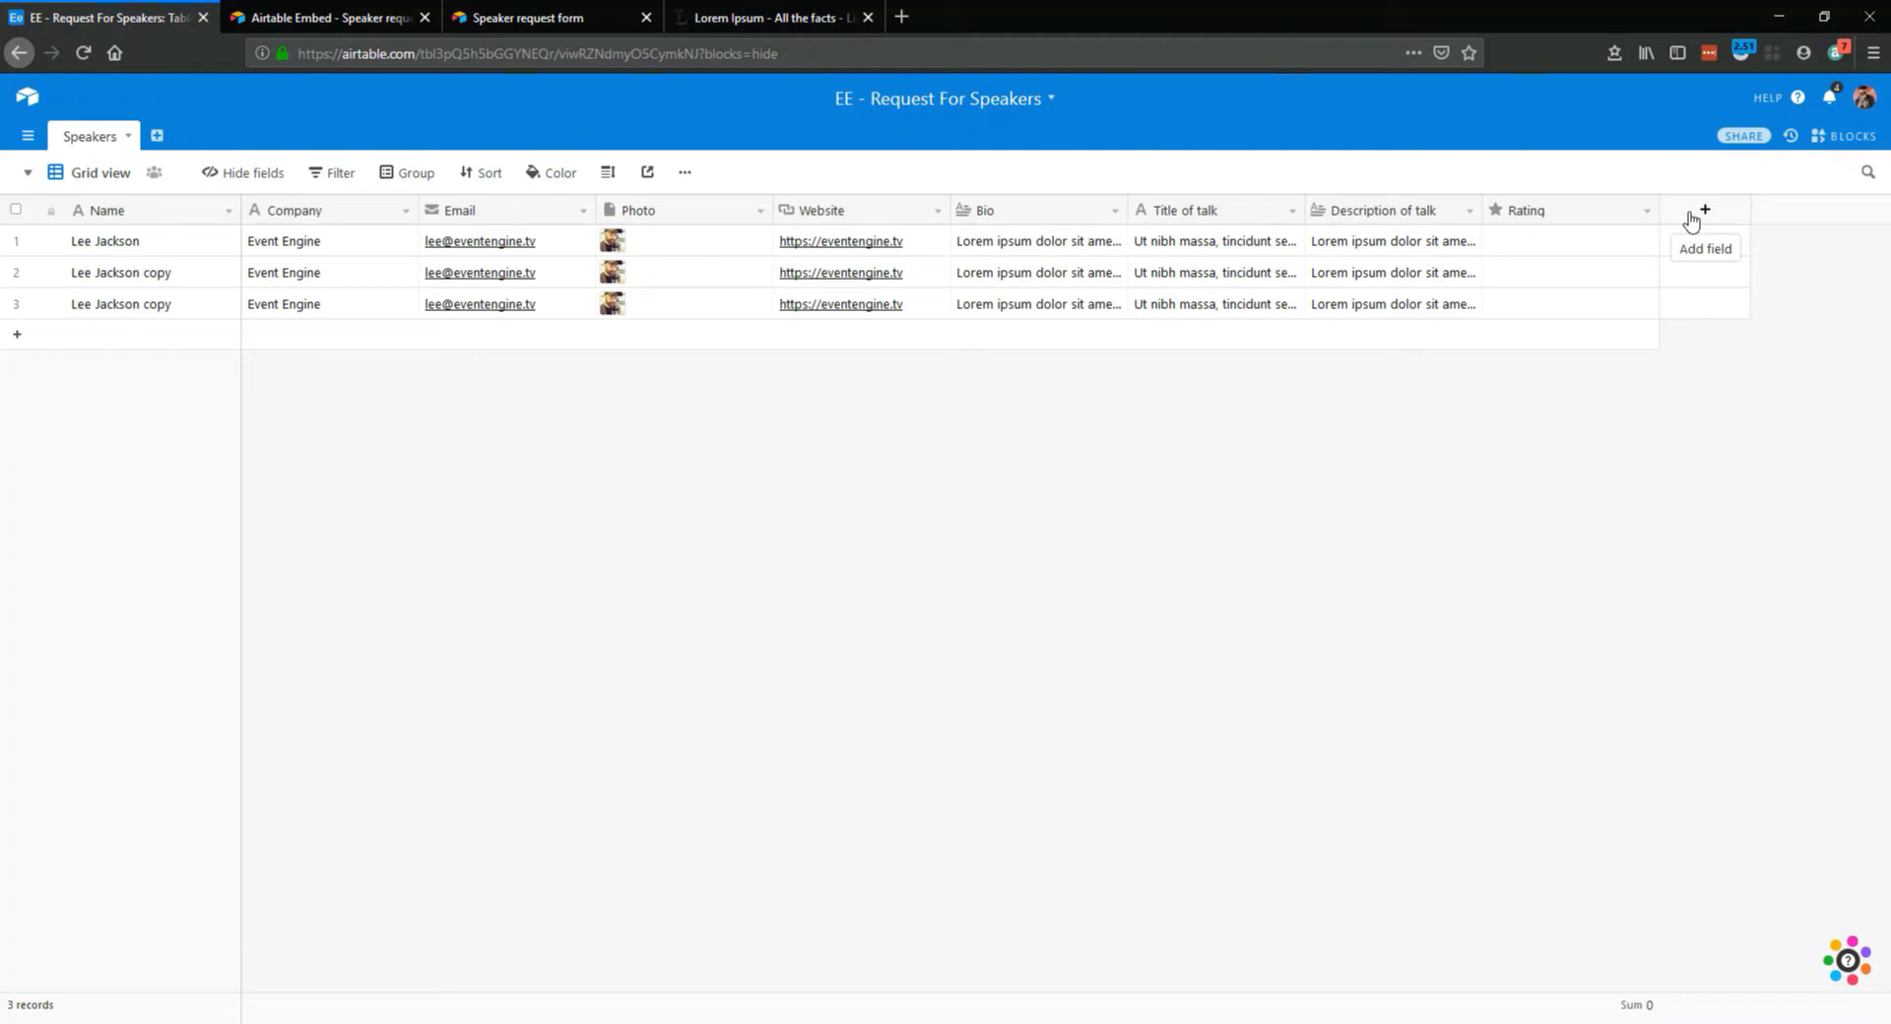
left_click(1690, 216)
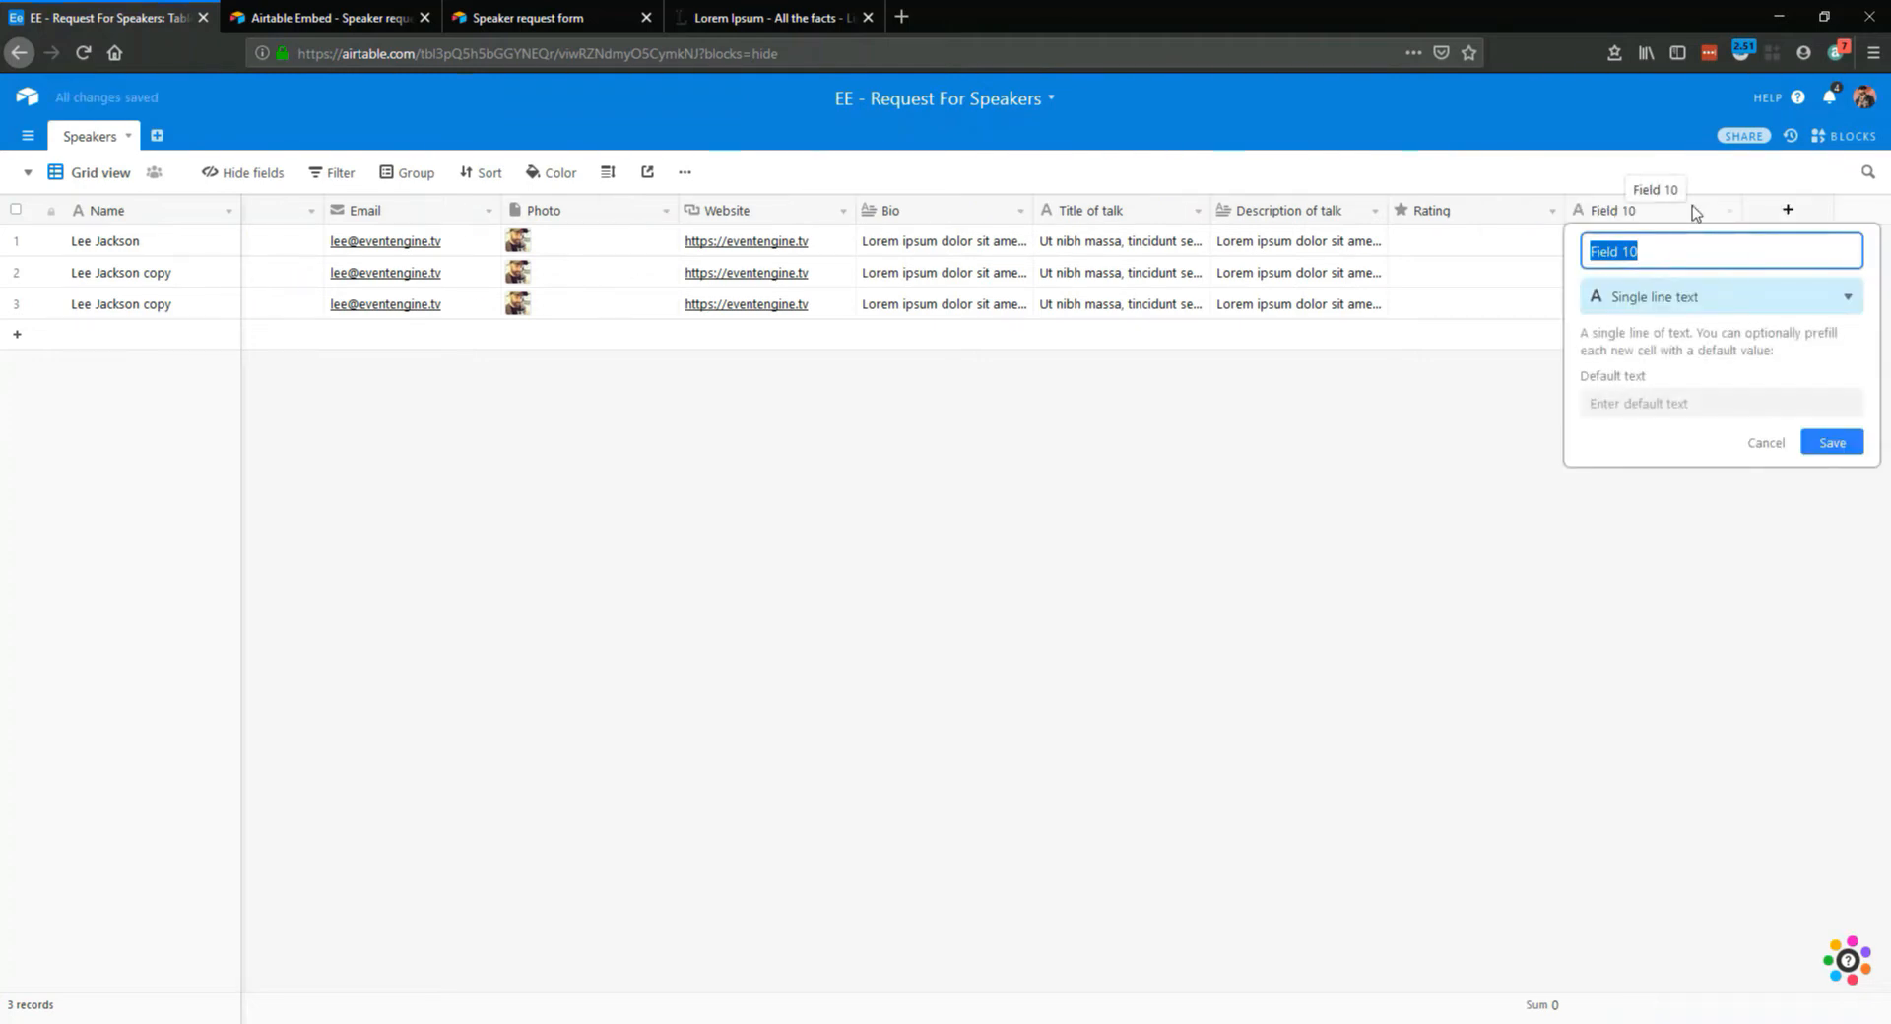
type("Reviewer")
left_click(1655, 307)
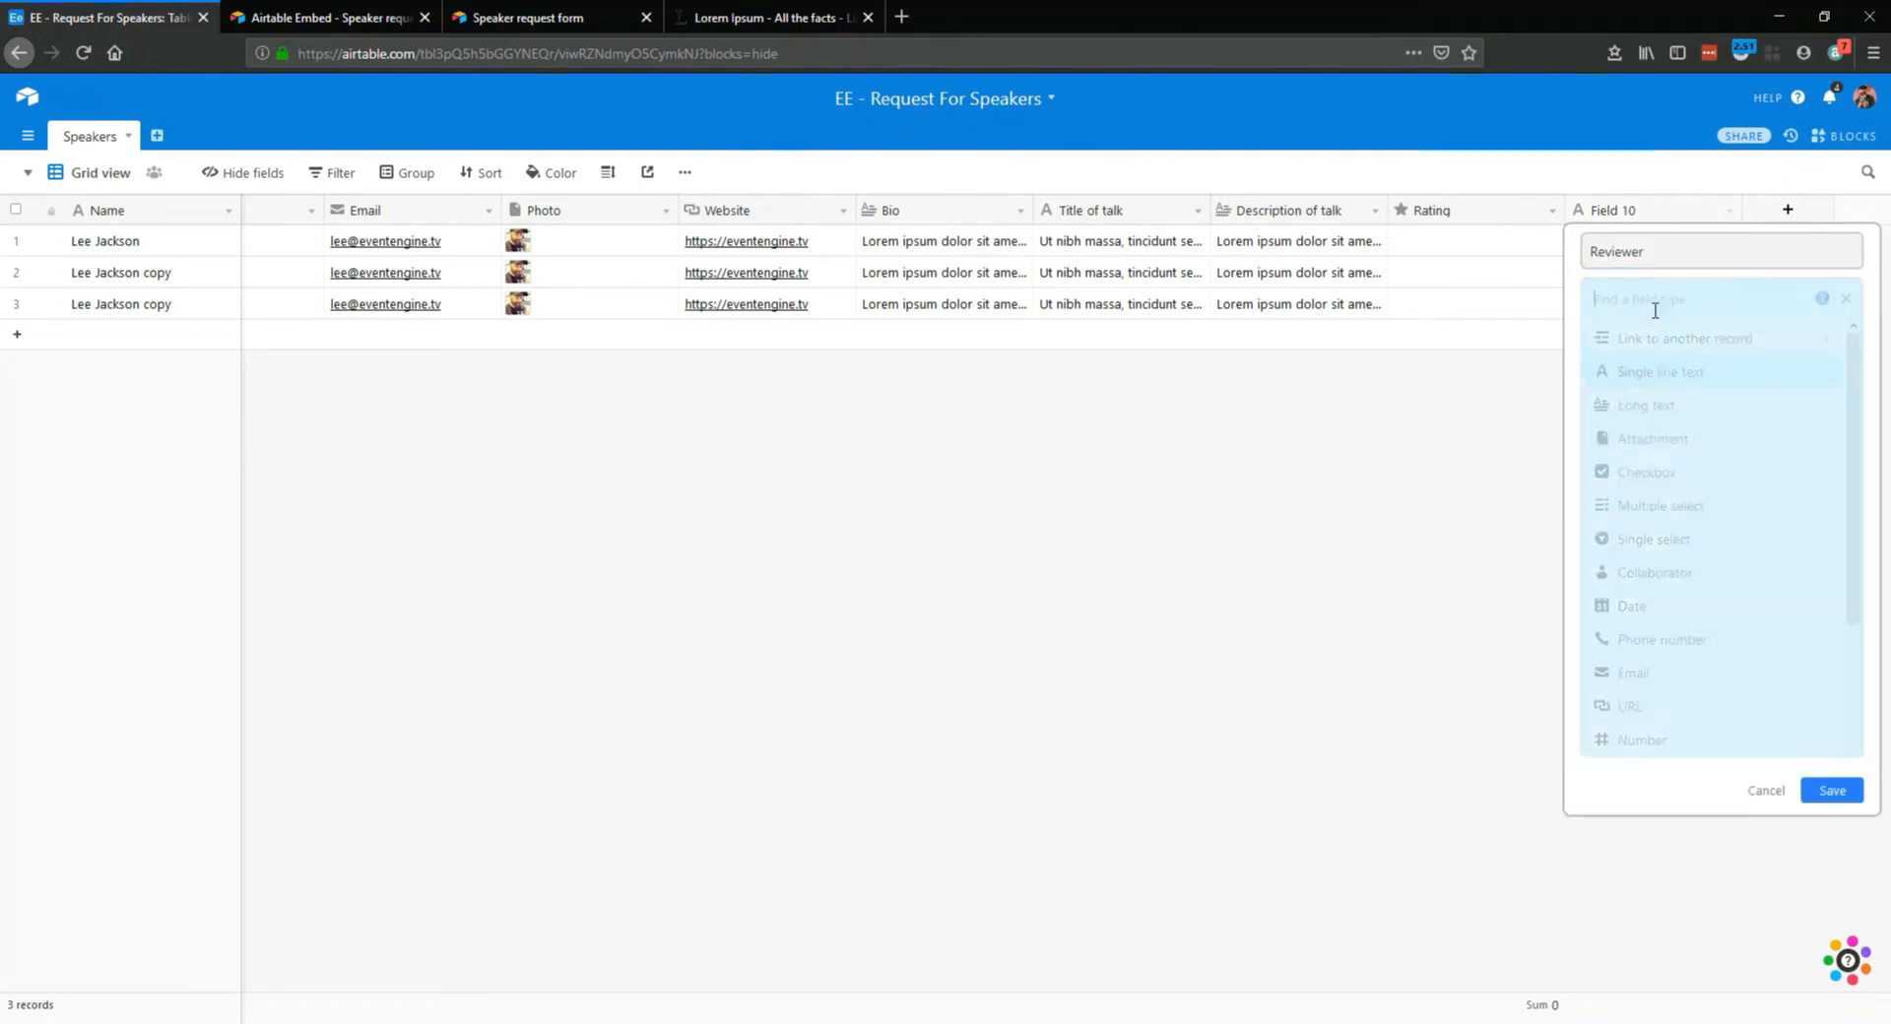
type("colab")
key("BackSpace")
key("BackSpace")
key("Return")
left_click(1827, 546)
Assign the same collaborator as reviewer on all three speaker records
left_click(1625, 250)
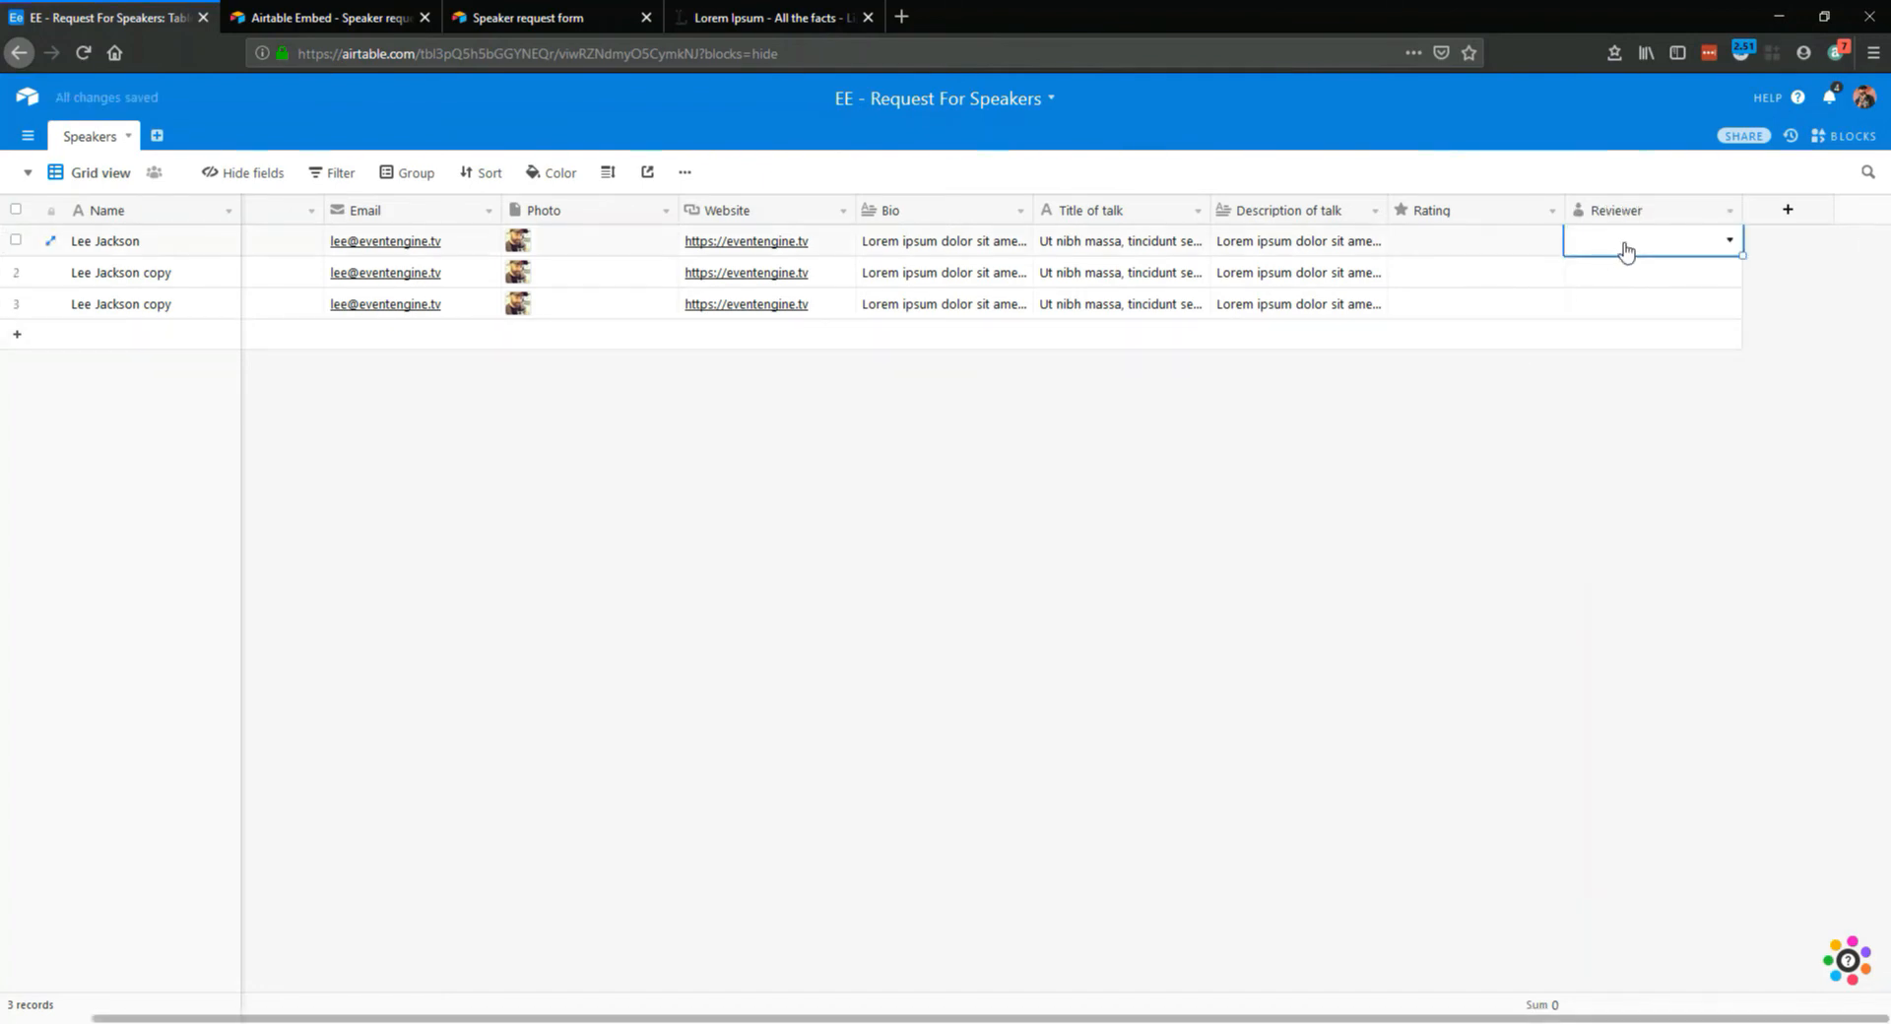
left_click(1625, 250)
left_click(1637, 378)
left_click(1604, 278)
left_click(1604, 279)
left_click(1638, 409)
left_click(1604, 305)
left_click(1604, 305)
left_click(1638, 440)
left_click(1522, 442)
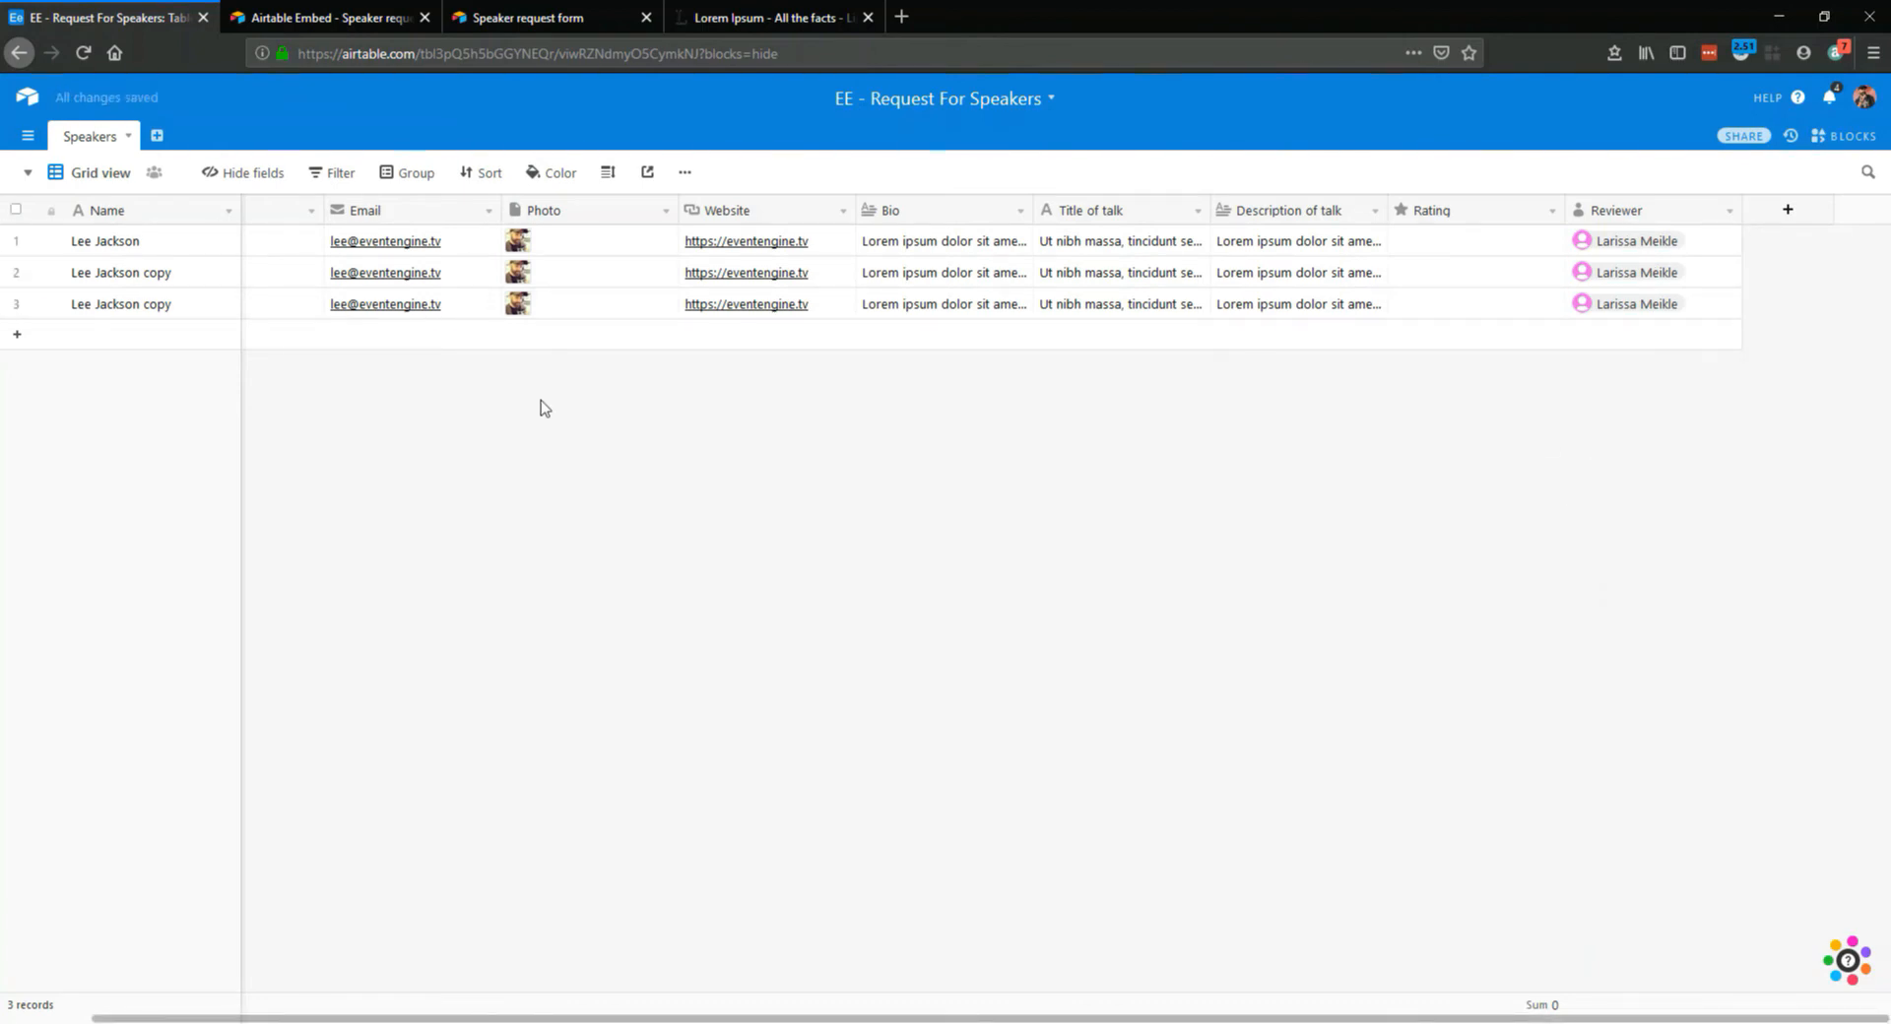
Rate the first speaker record four stars, the second three stars and the third four stars
left_click(1447, 245)
left_click(1448, 240)
left_click(1424, 276)
left_click(1433, 272)
left_click(1462, 307)
left_click(1461, 306)
Group the Speakers grid records by the Rating field
left_click(408, 175)
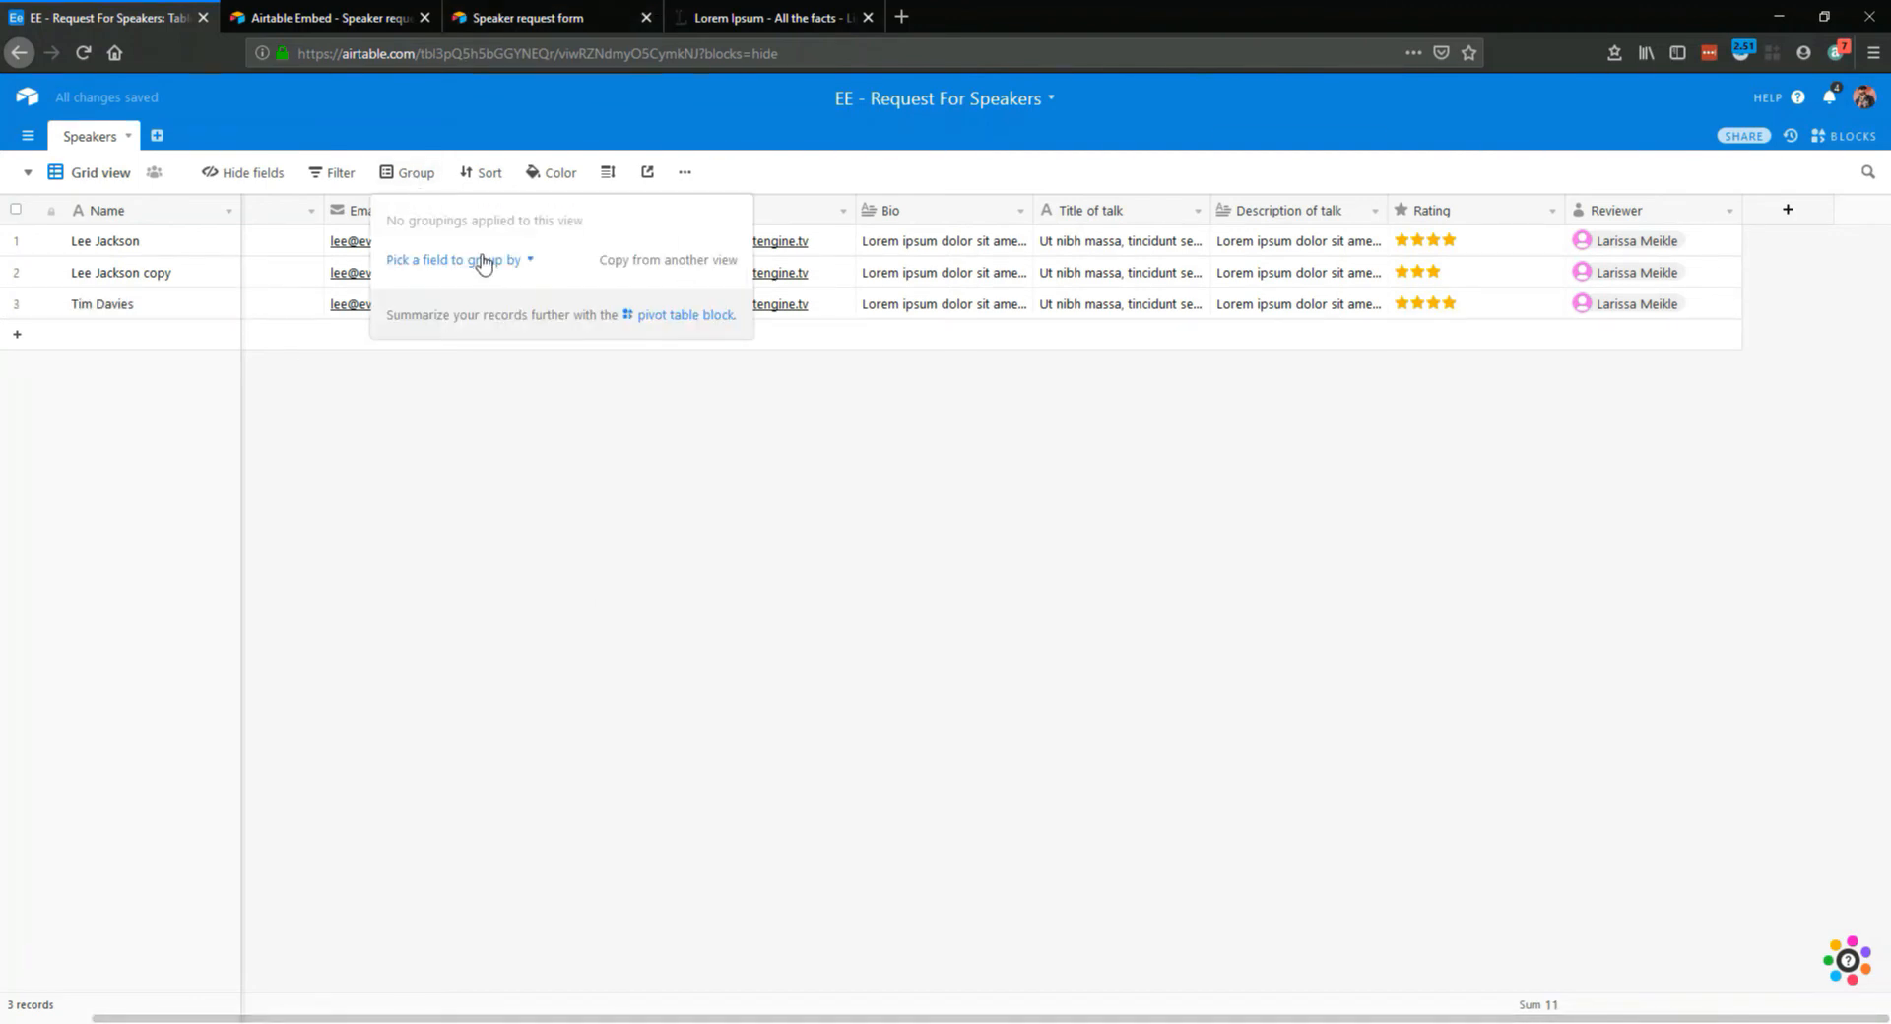
left_click(483, 261)
scroll(448, 423, "down", 3)
left_click(445, 492)
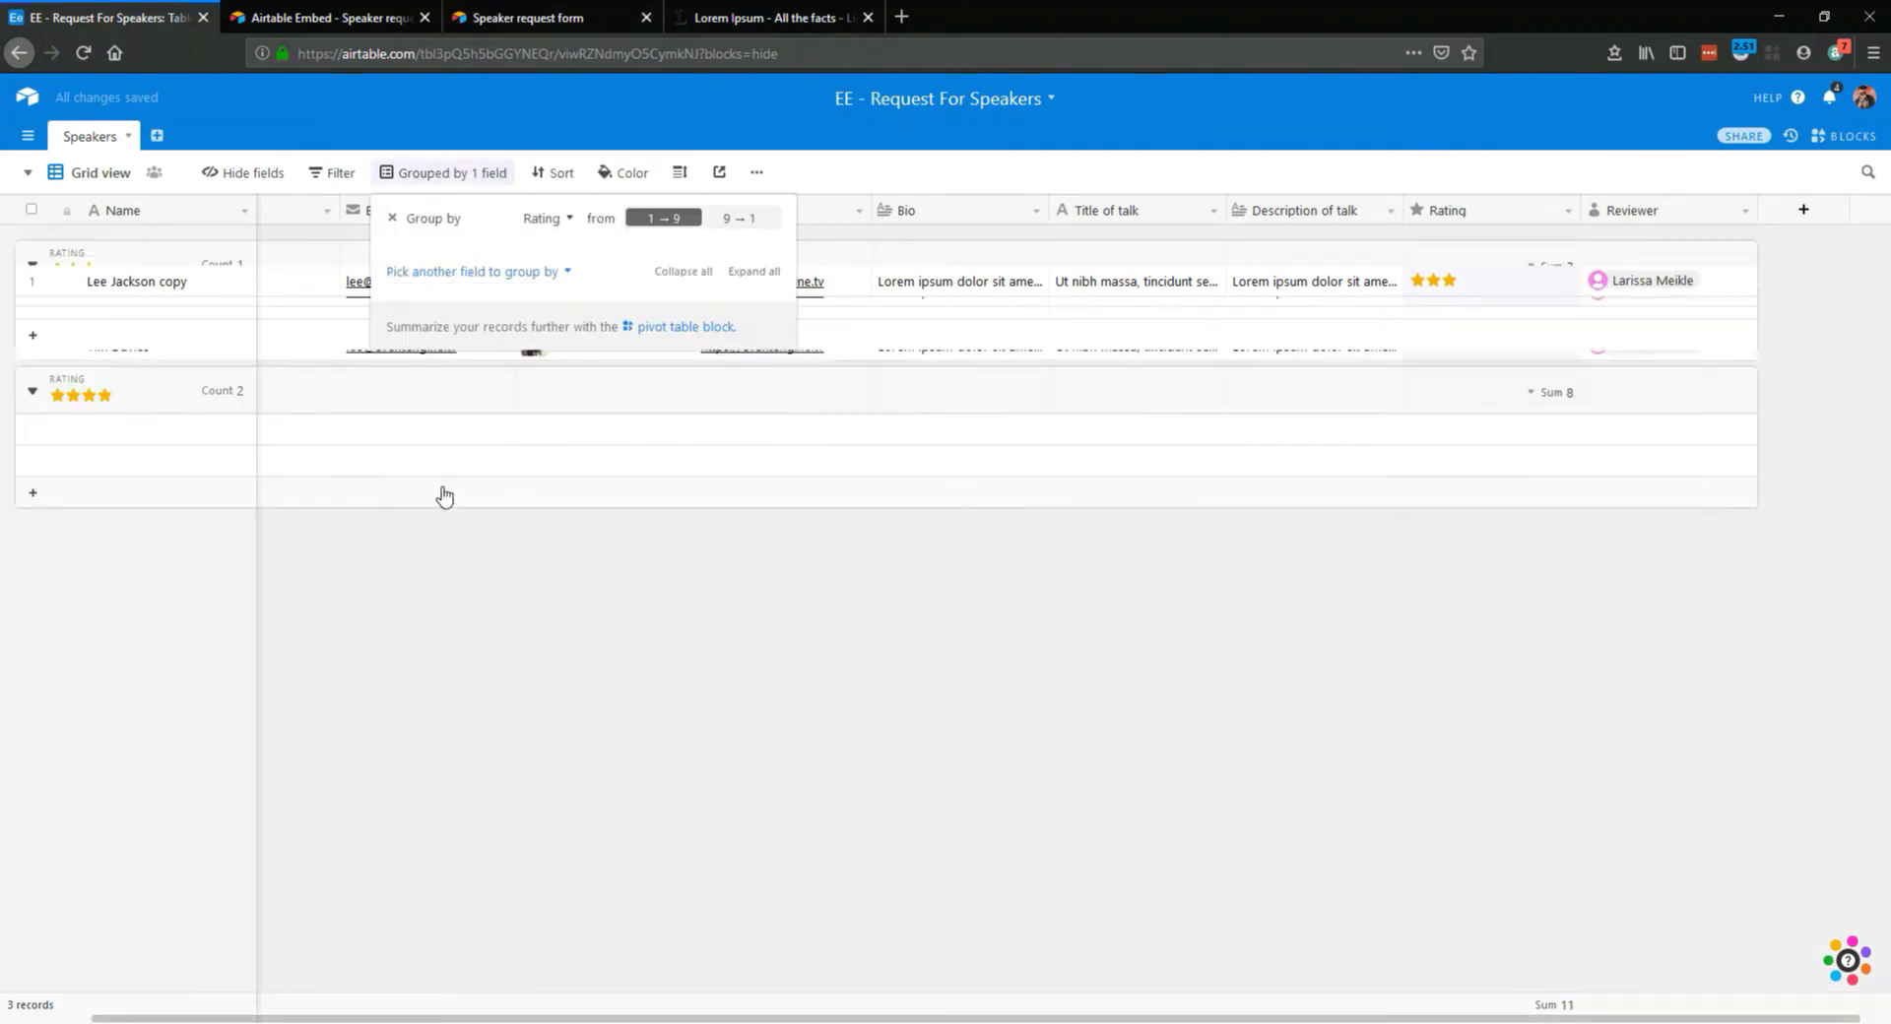
left_click(634, 664)
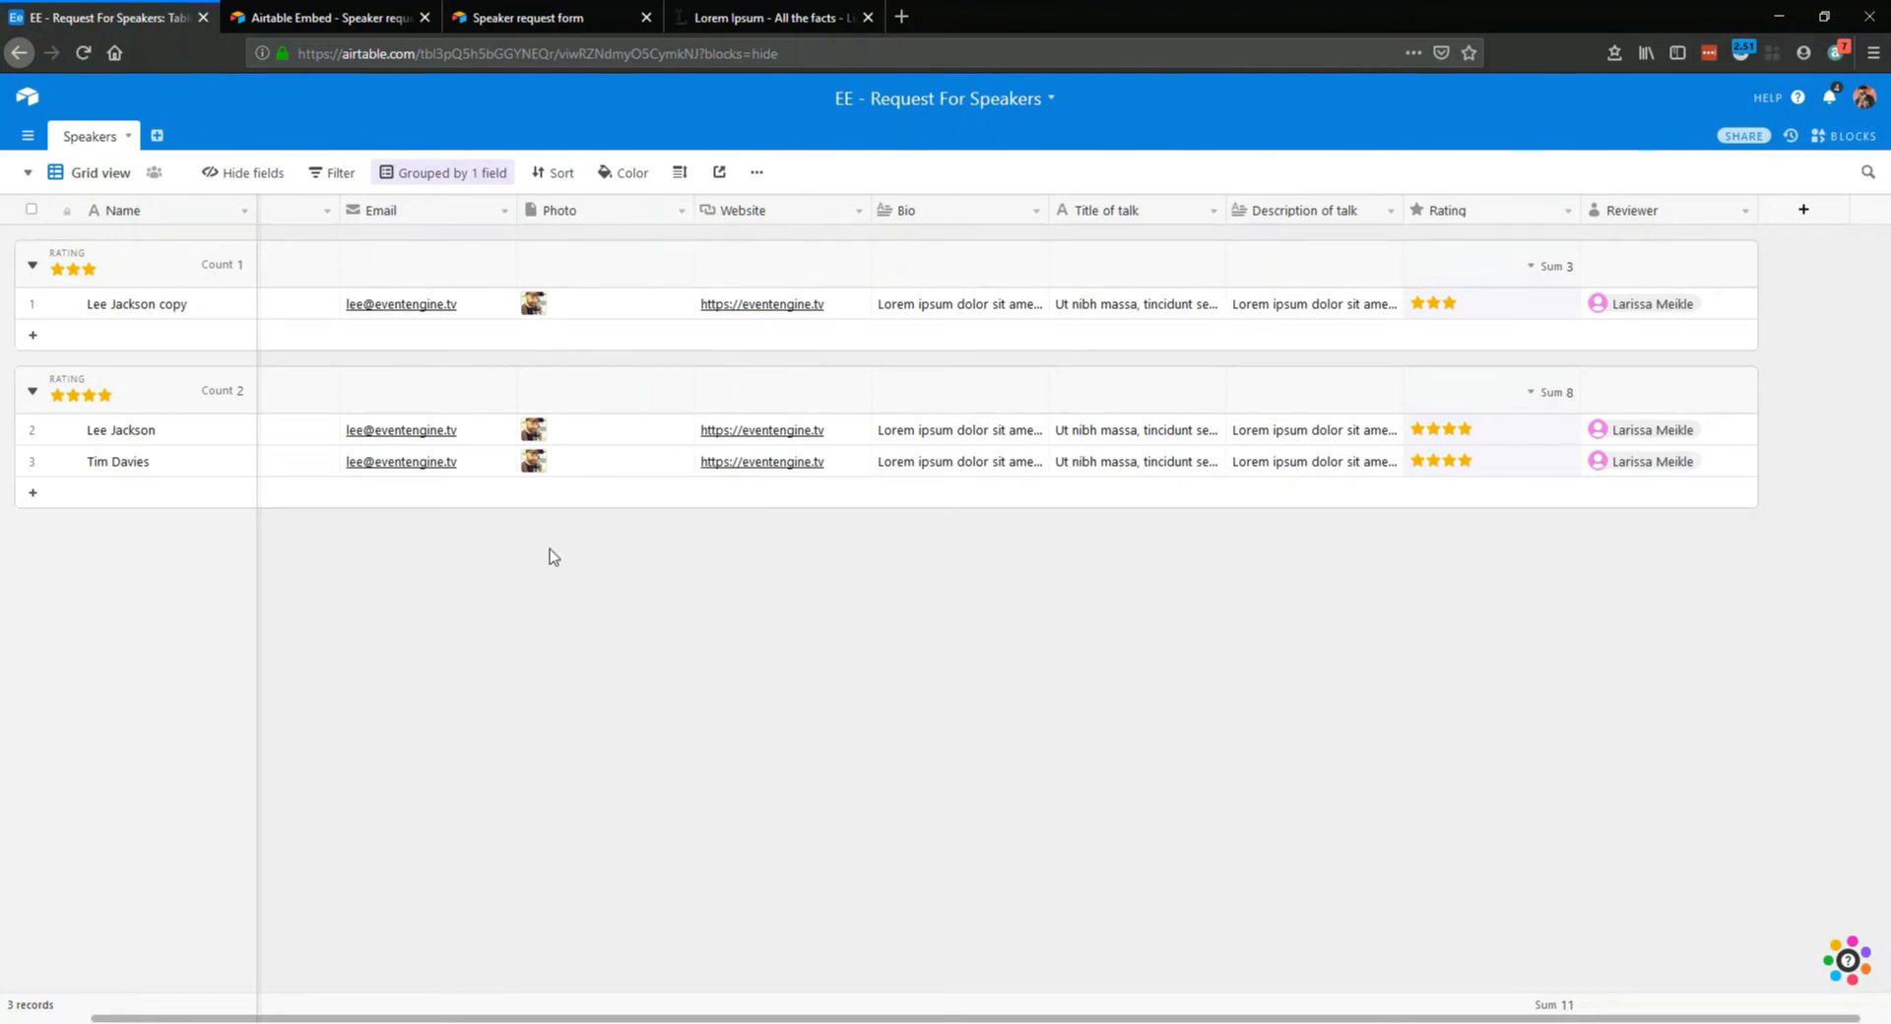
Review the Speaker request form view from its title down to the submission settings, then return to the Grid view
left_click(28, 173)
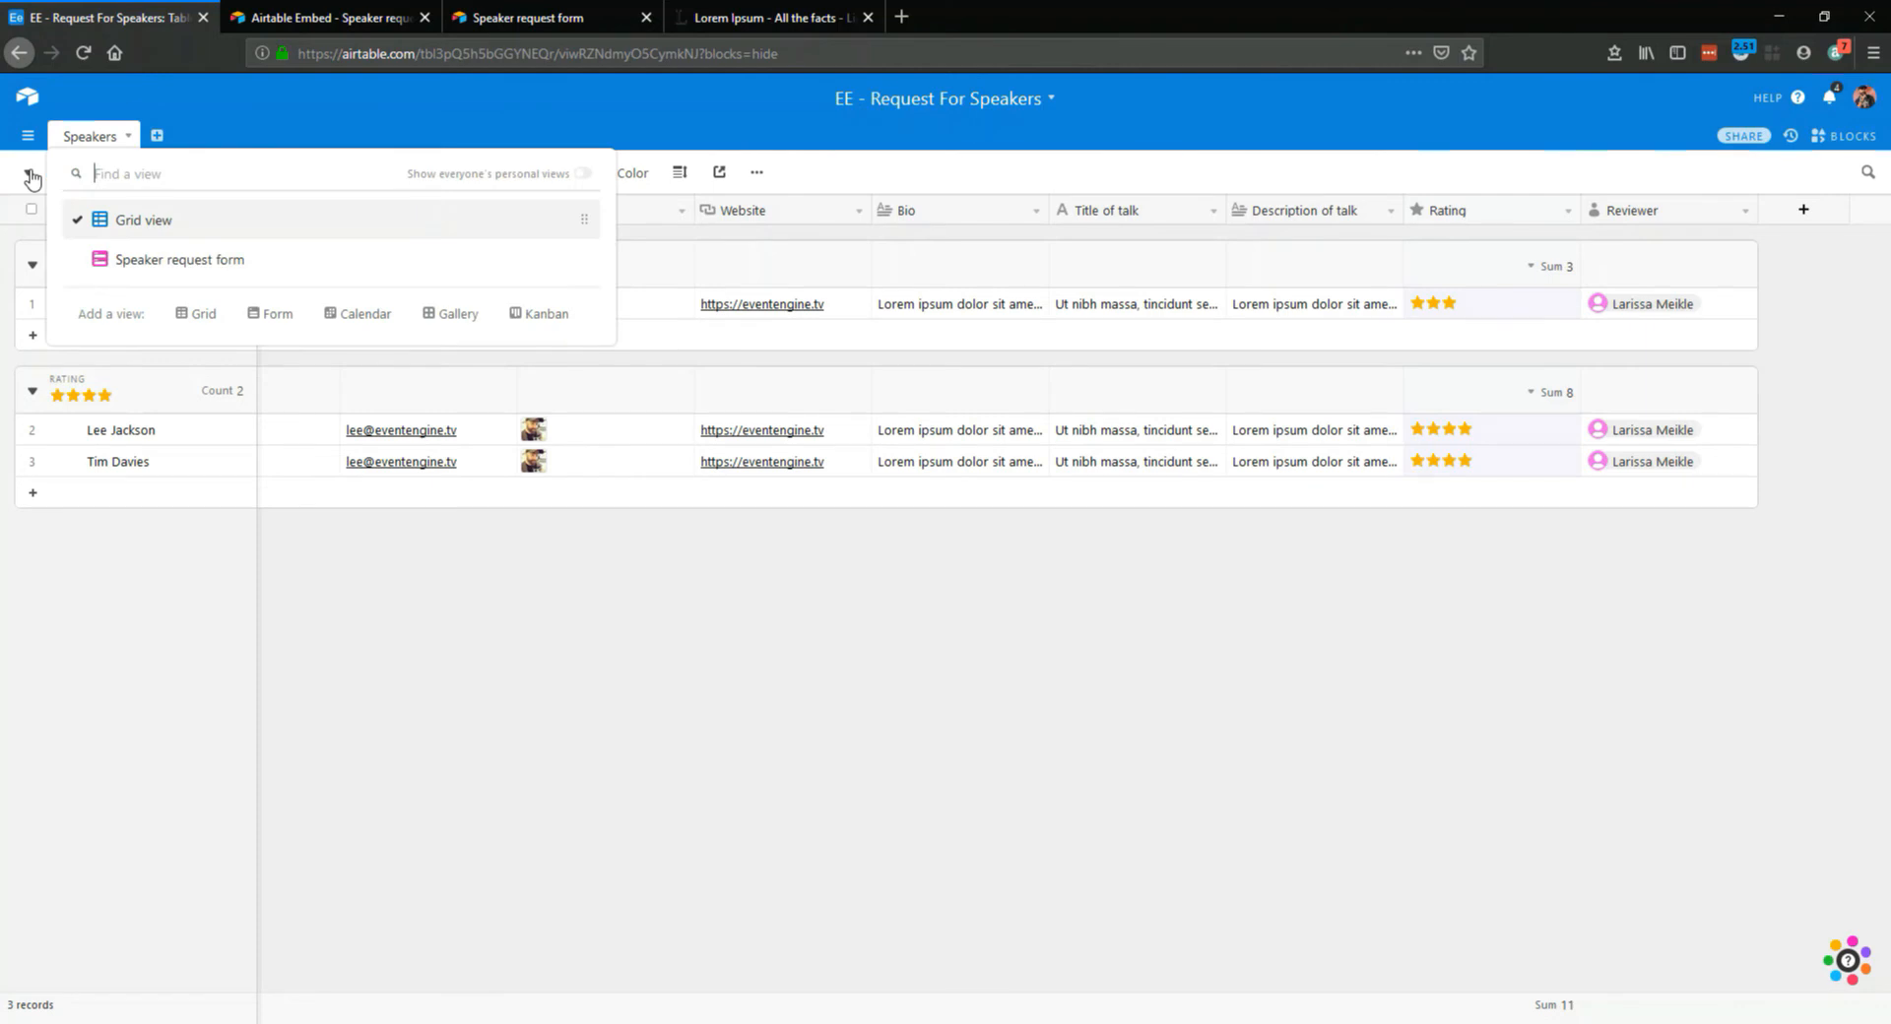
left_click(575, 740)
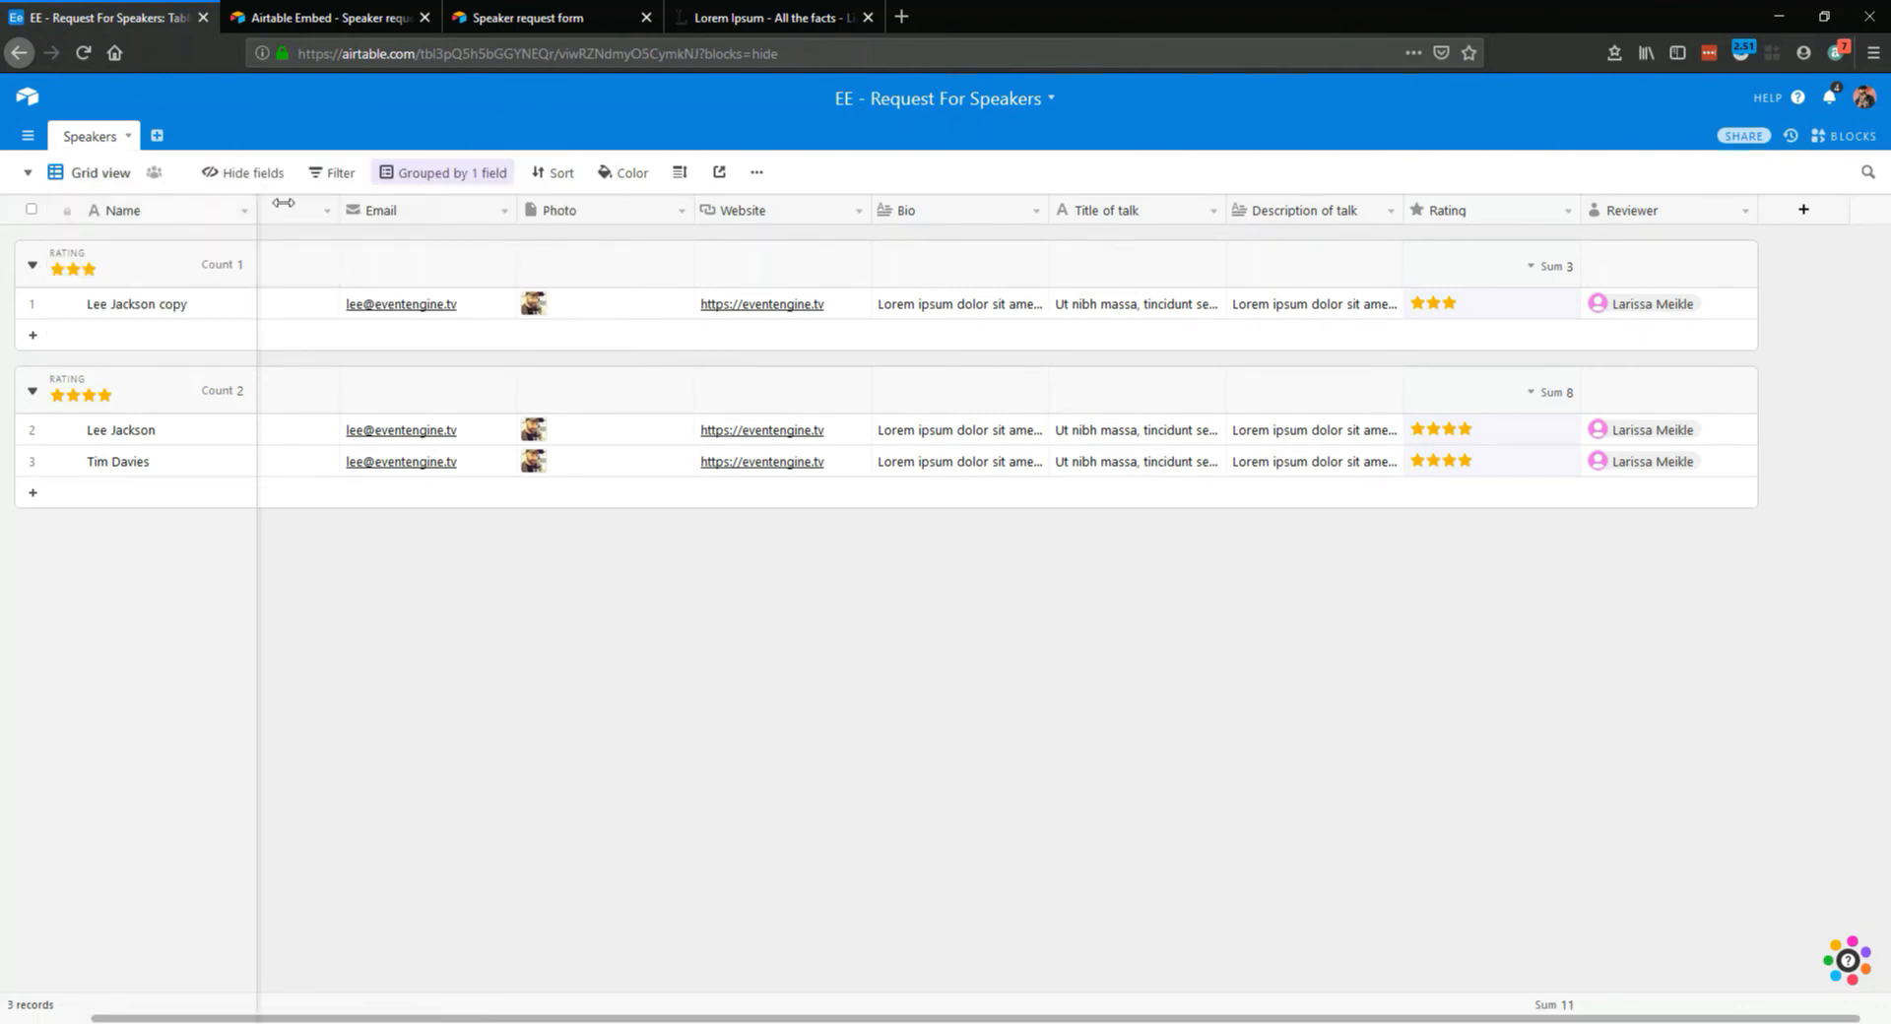
scroll(358, 240, "left", 1)
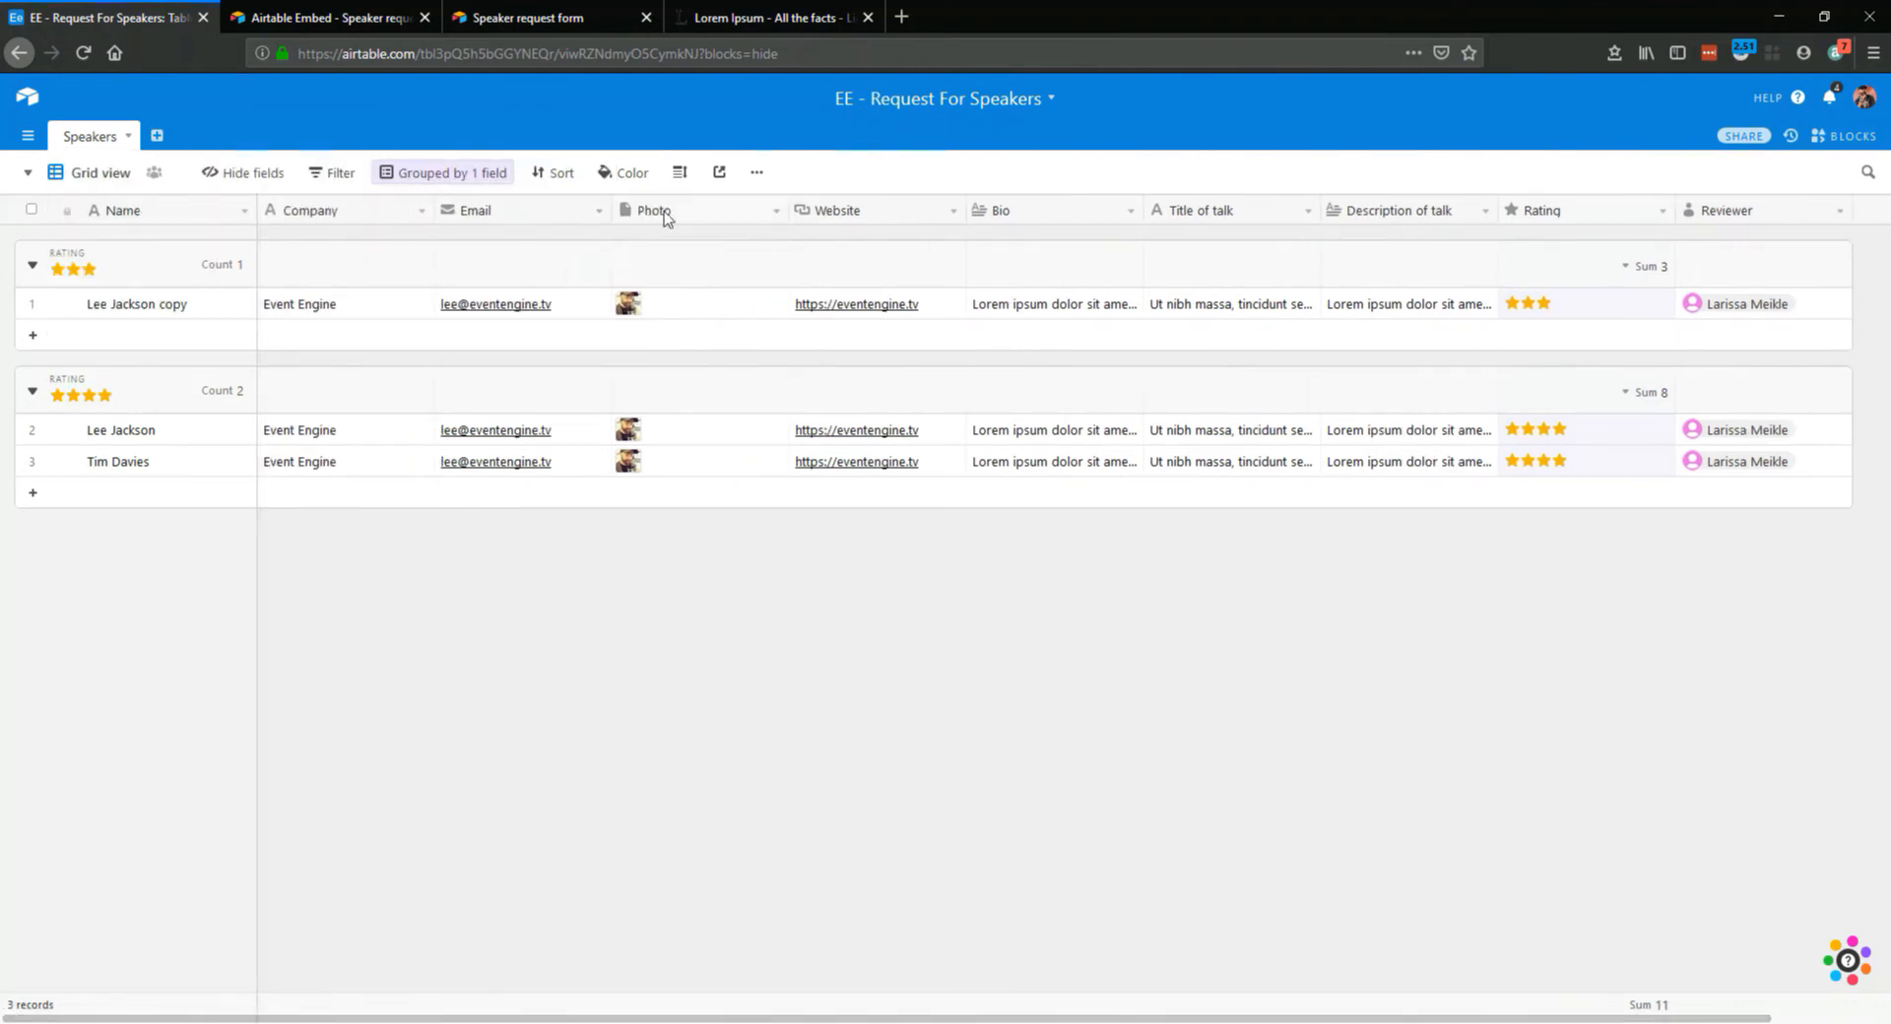
left_click(28, 173)
left_click(155, 264)
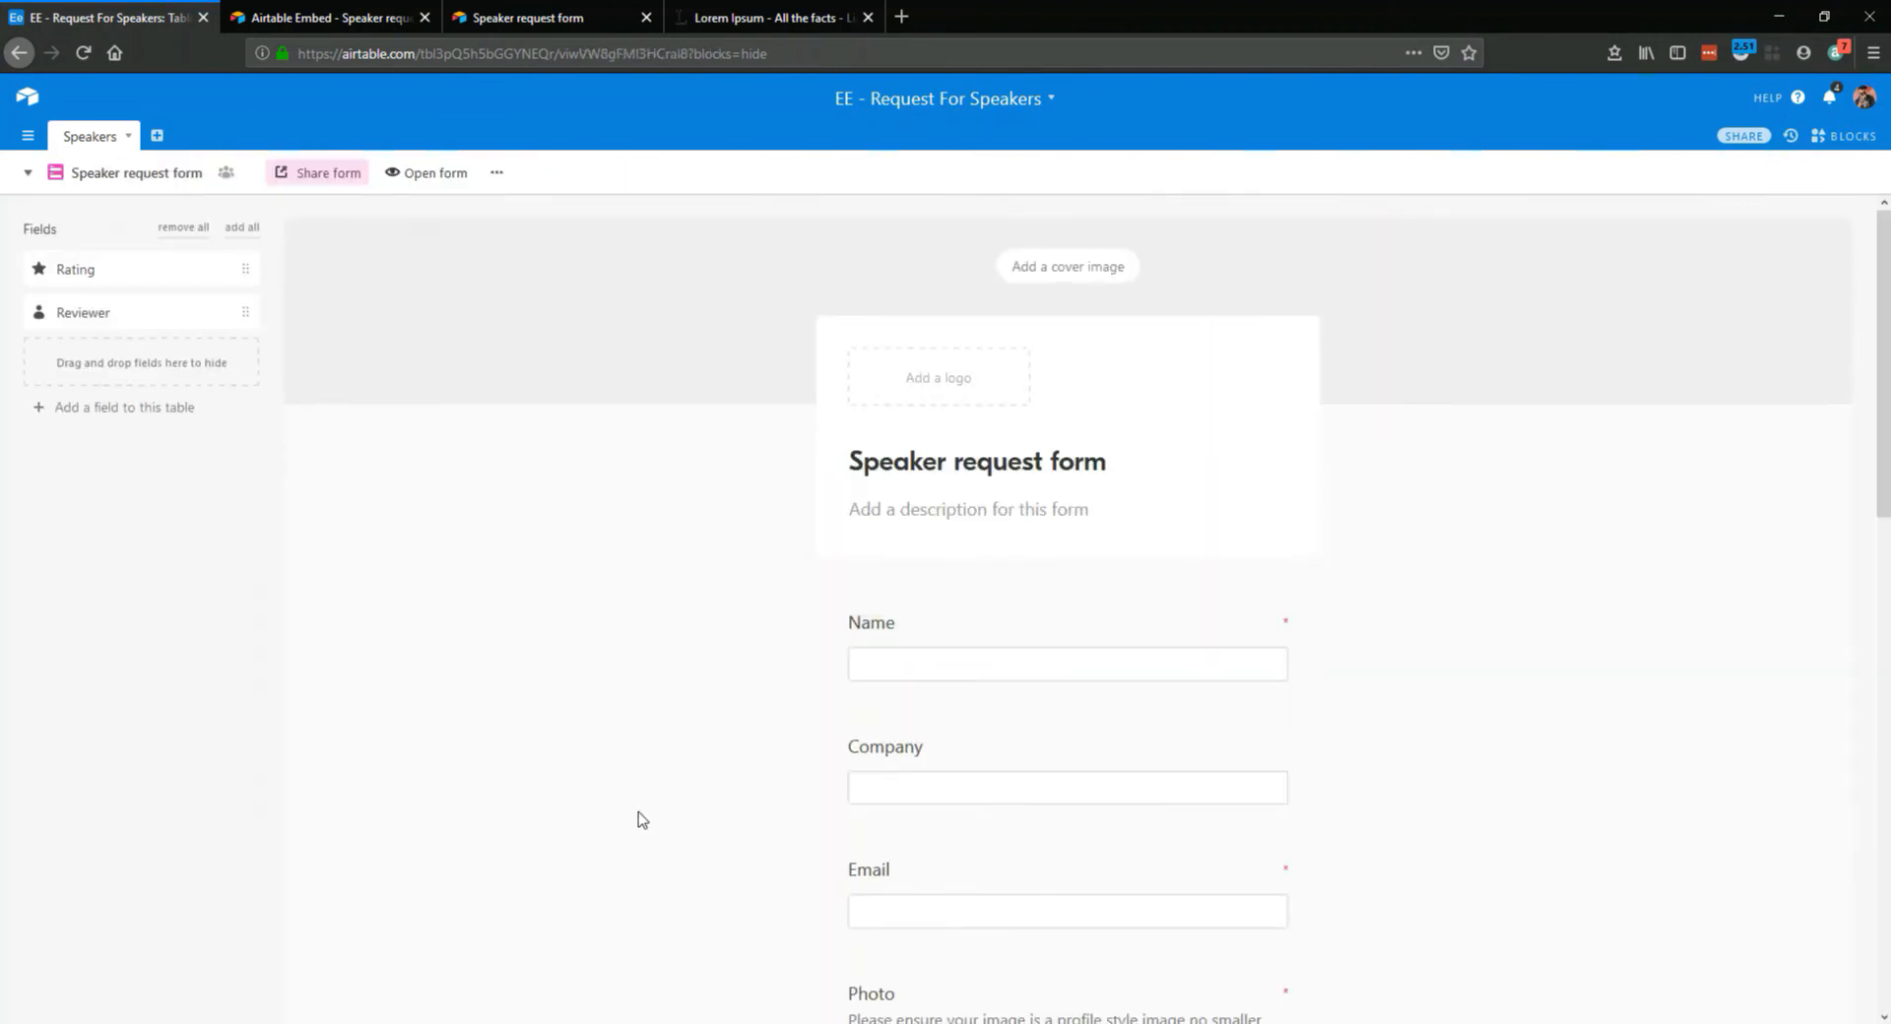
scroll(925, 729, "down", 2)
scroll(1003, 557, "down", 10)
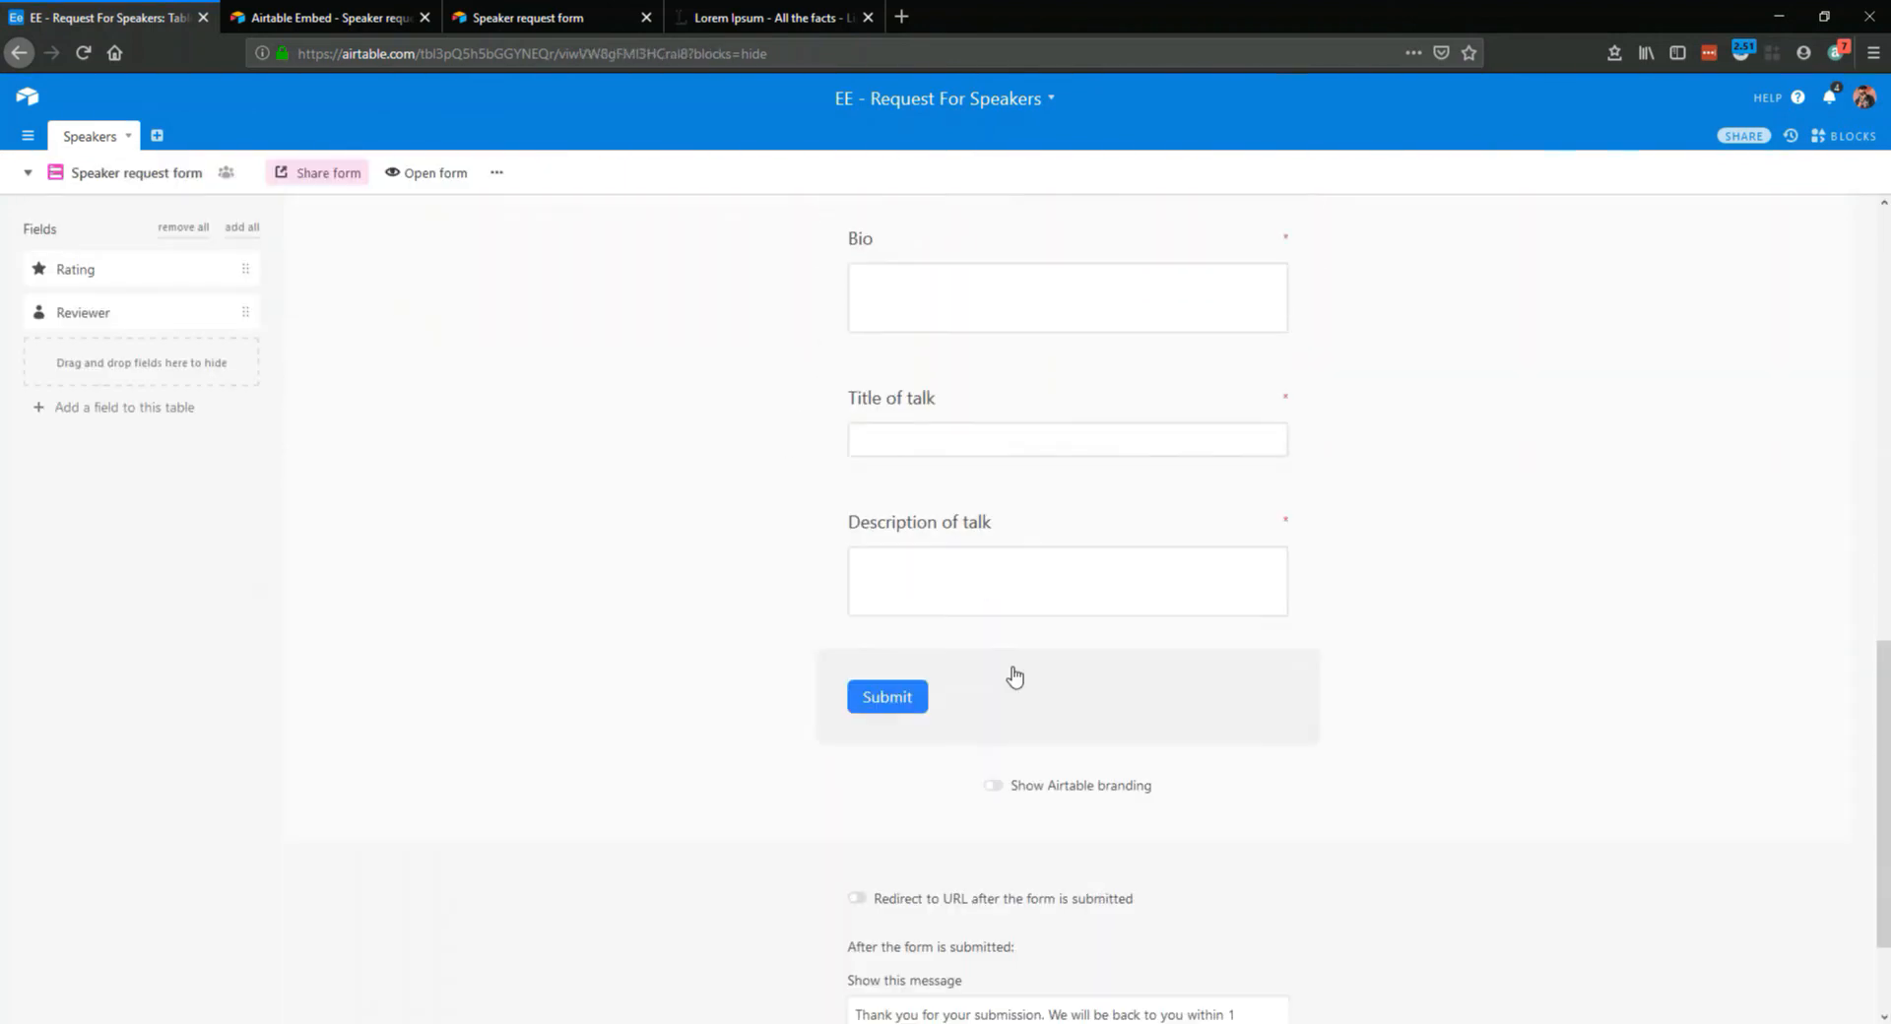
scroll(1003, 556, "up", 9)
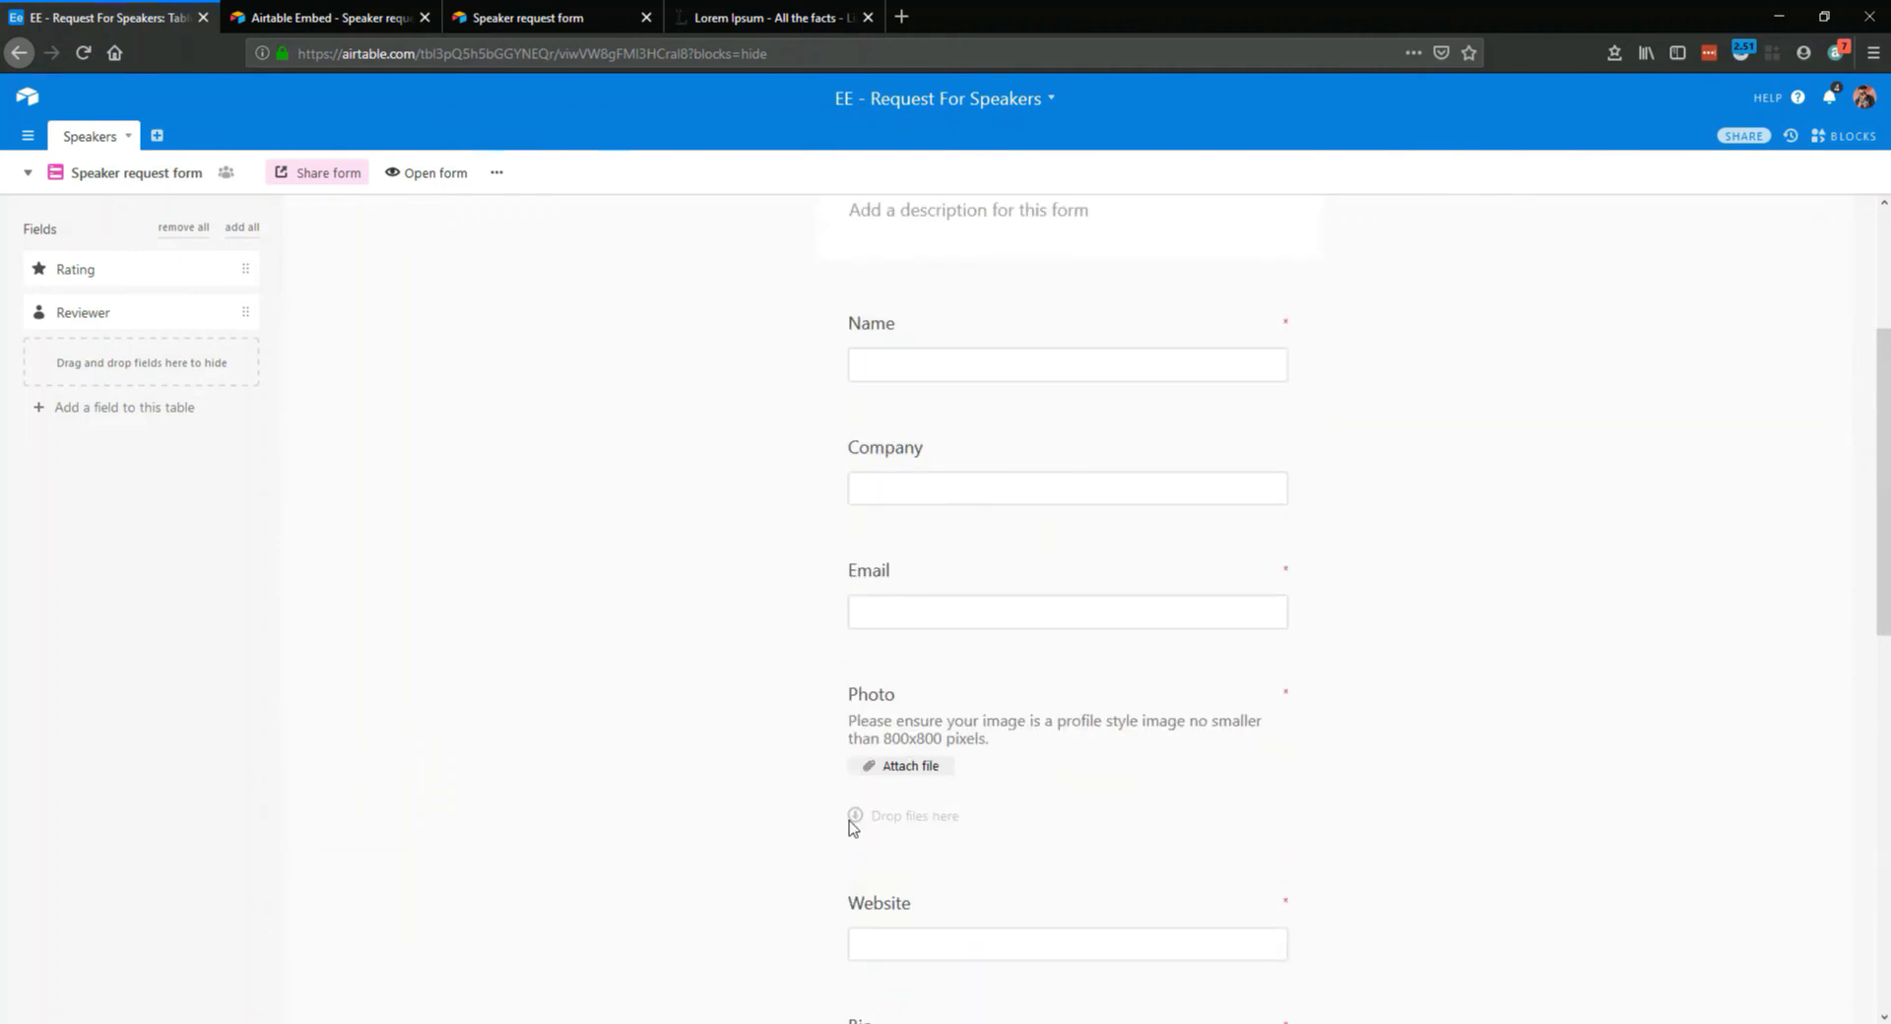
scroll(984, 848, "down", 5)
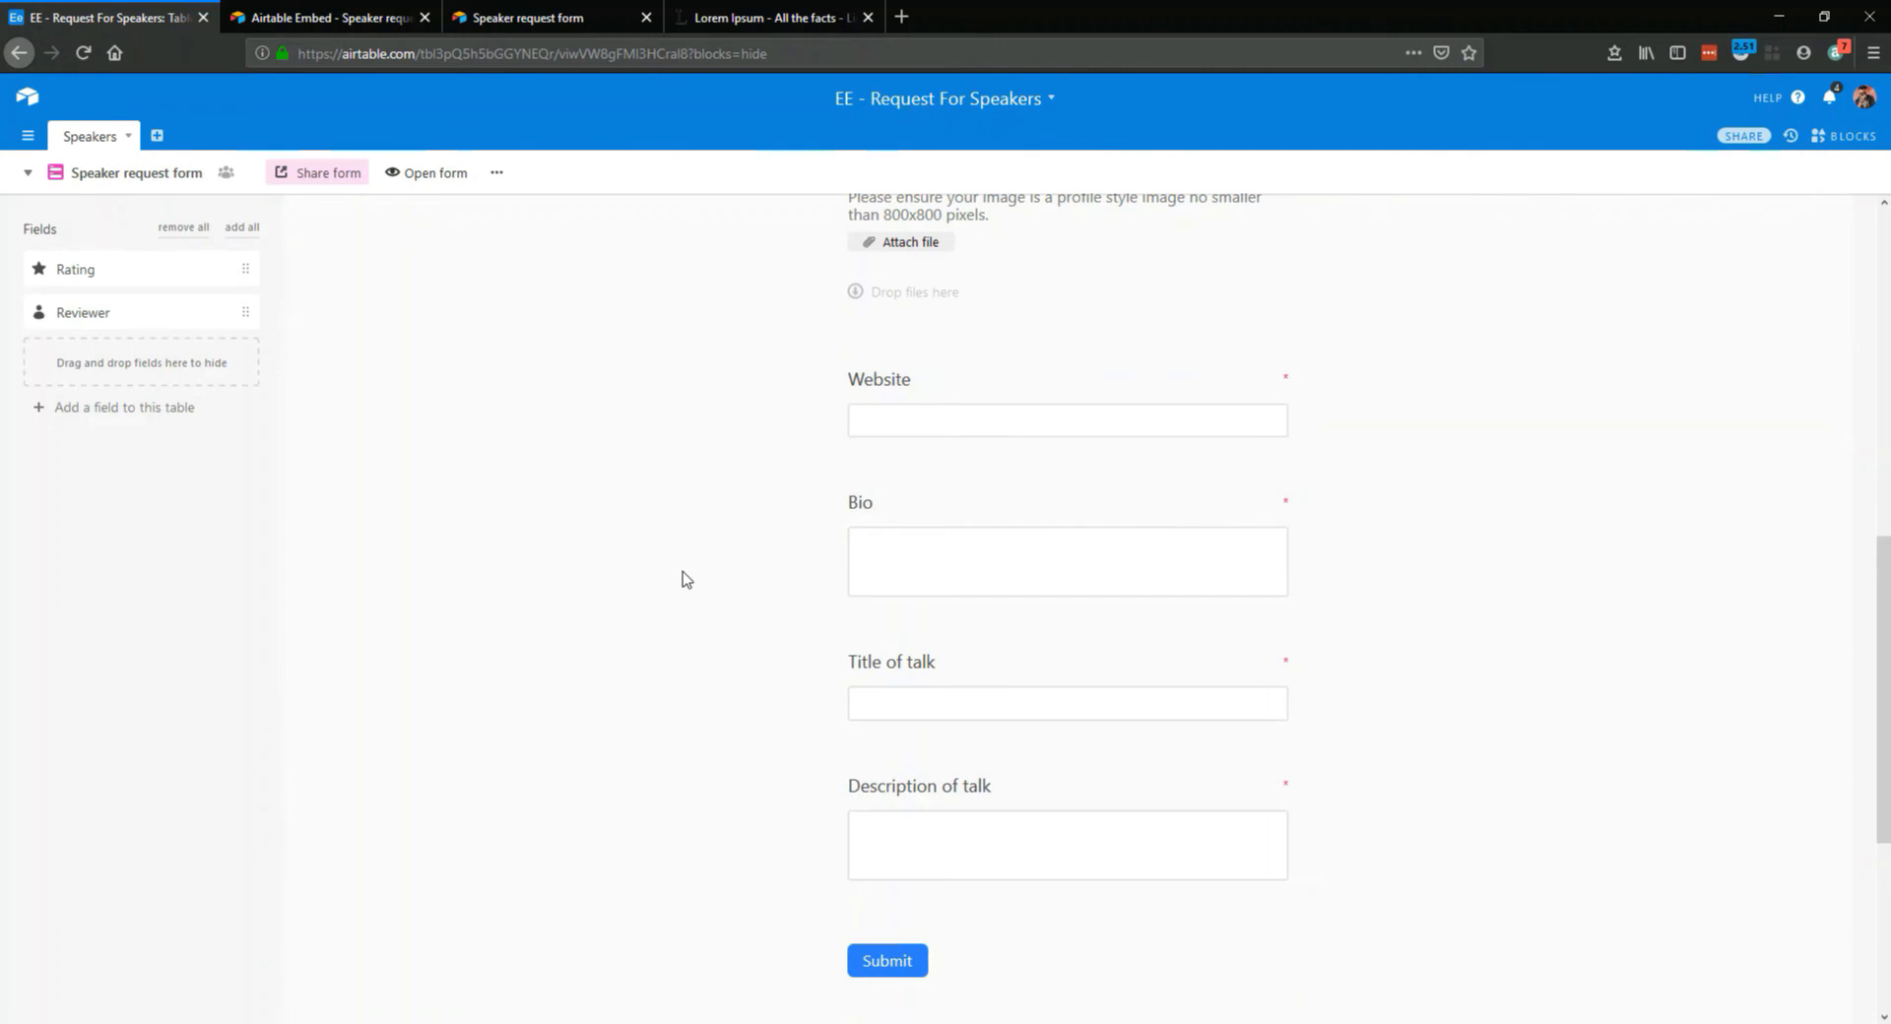
scroll(679, 556, "up", 5)
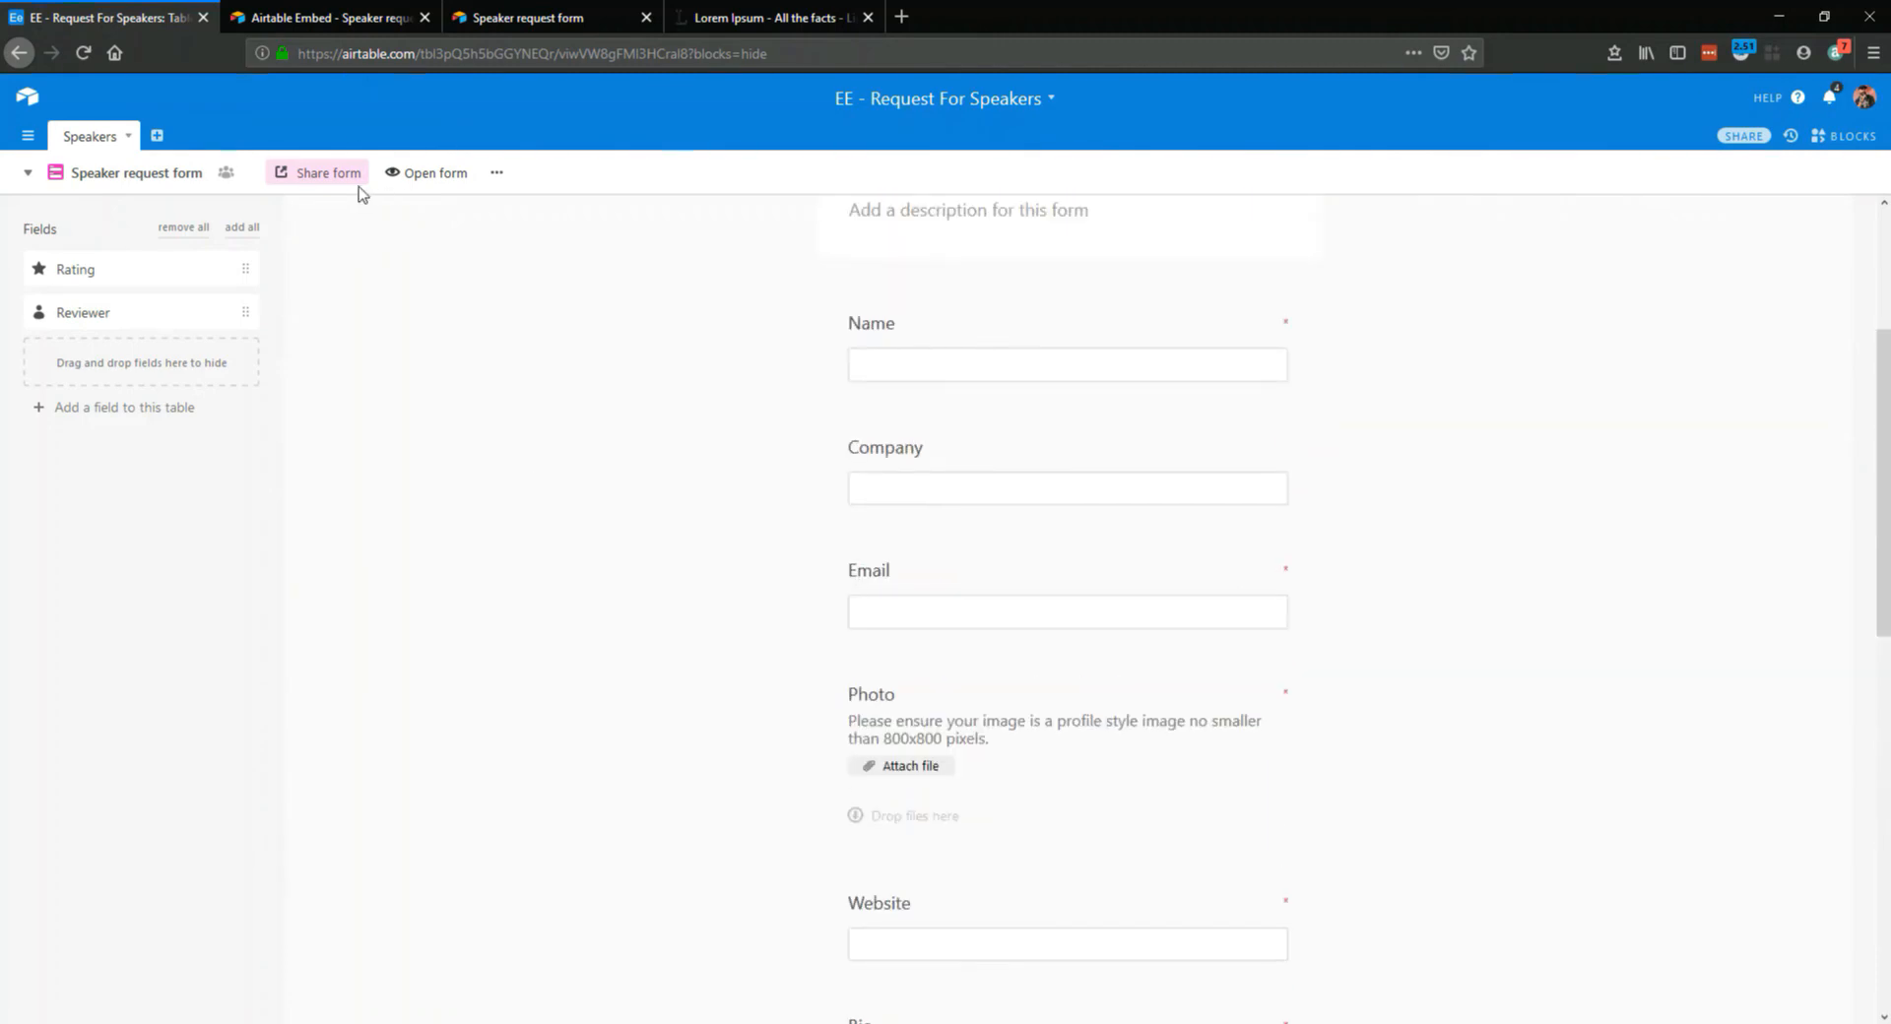
scroll(497, 409, "up", 3)
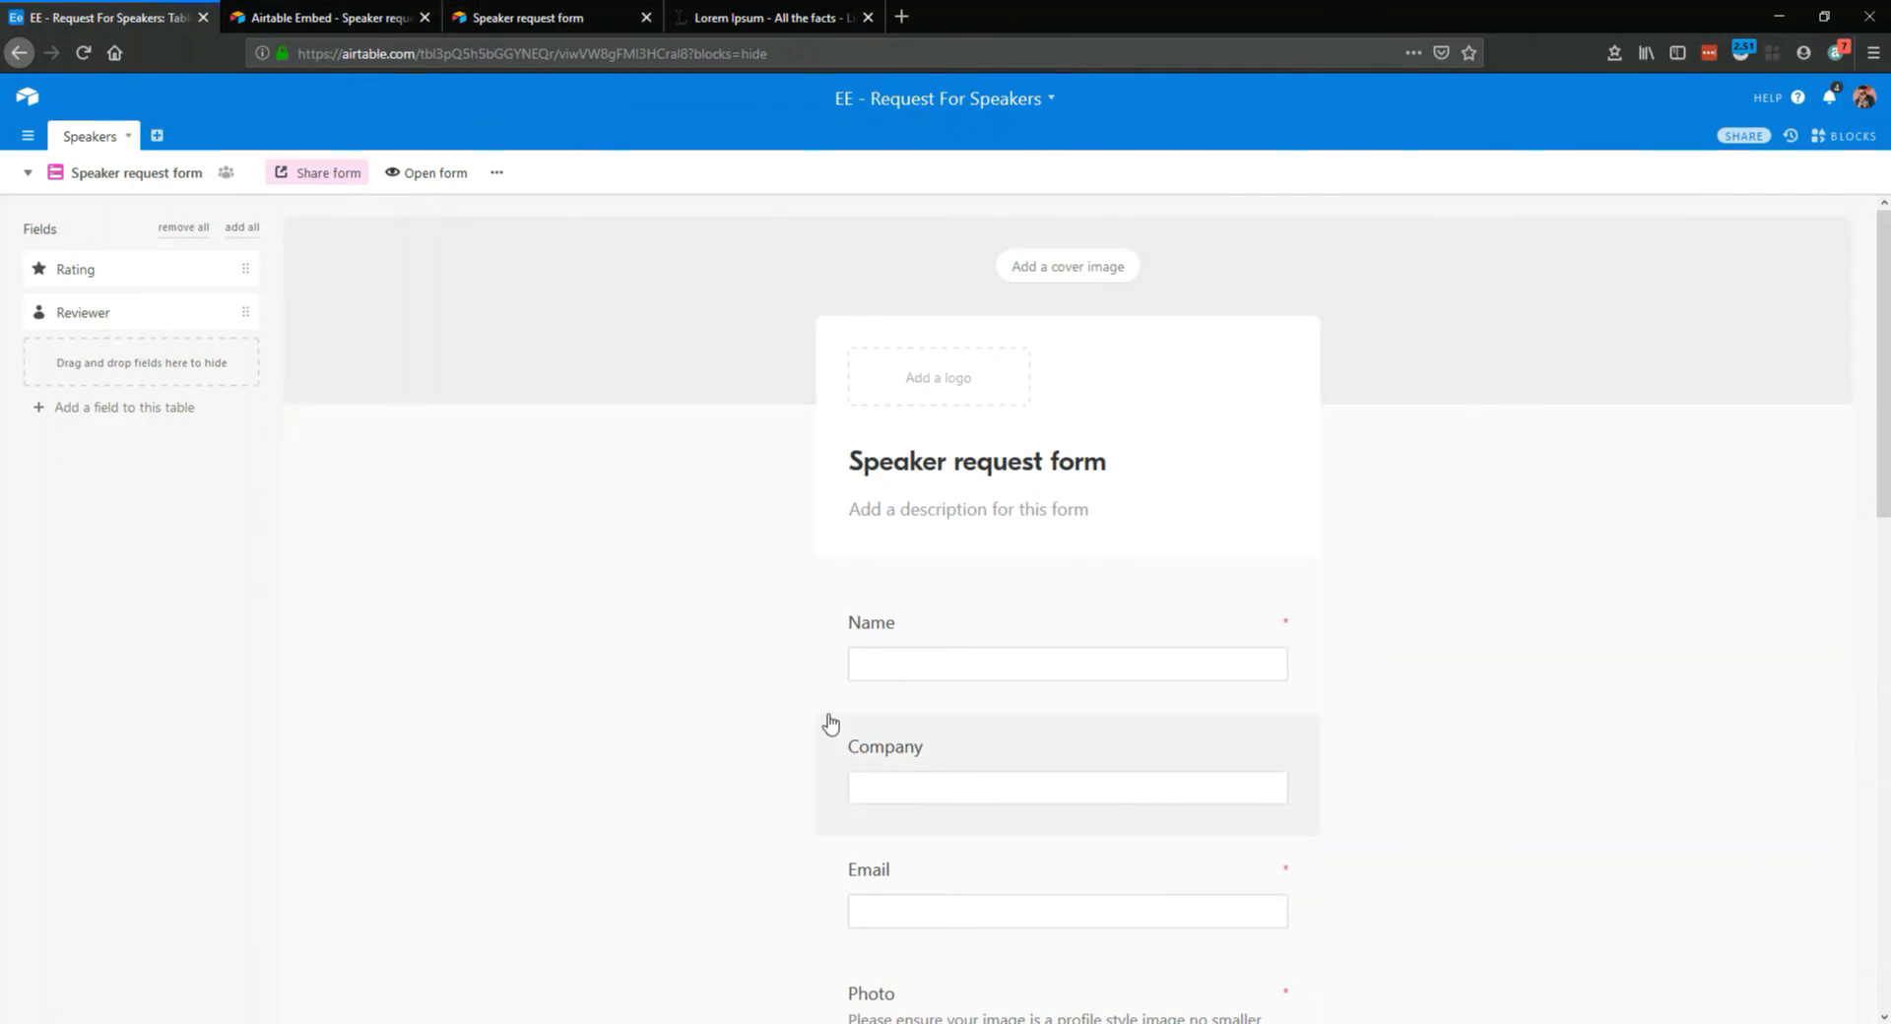
left_click(28, 172)
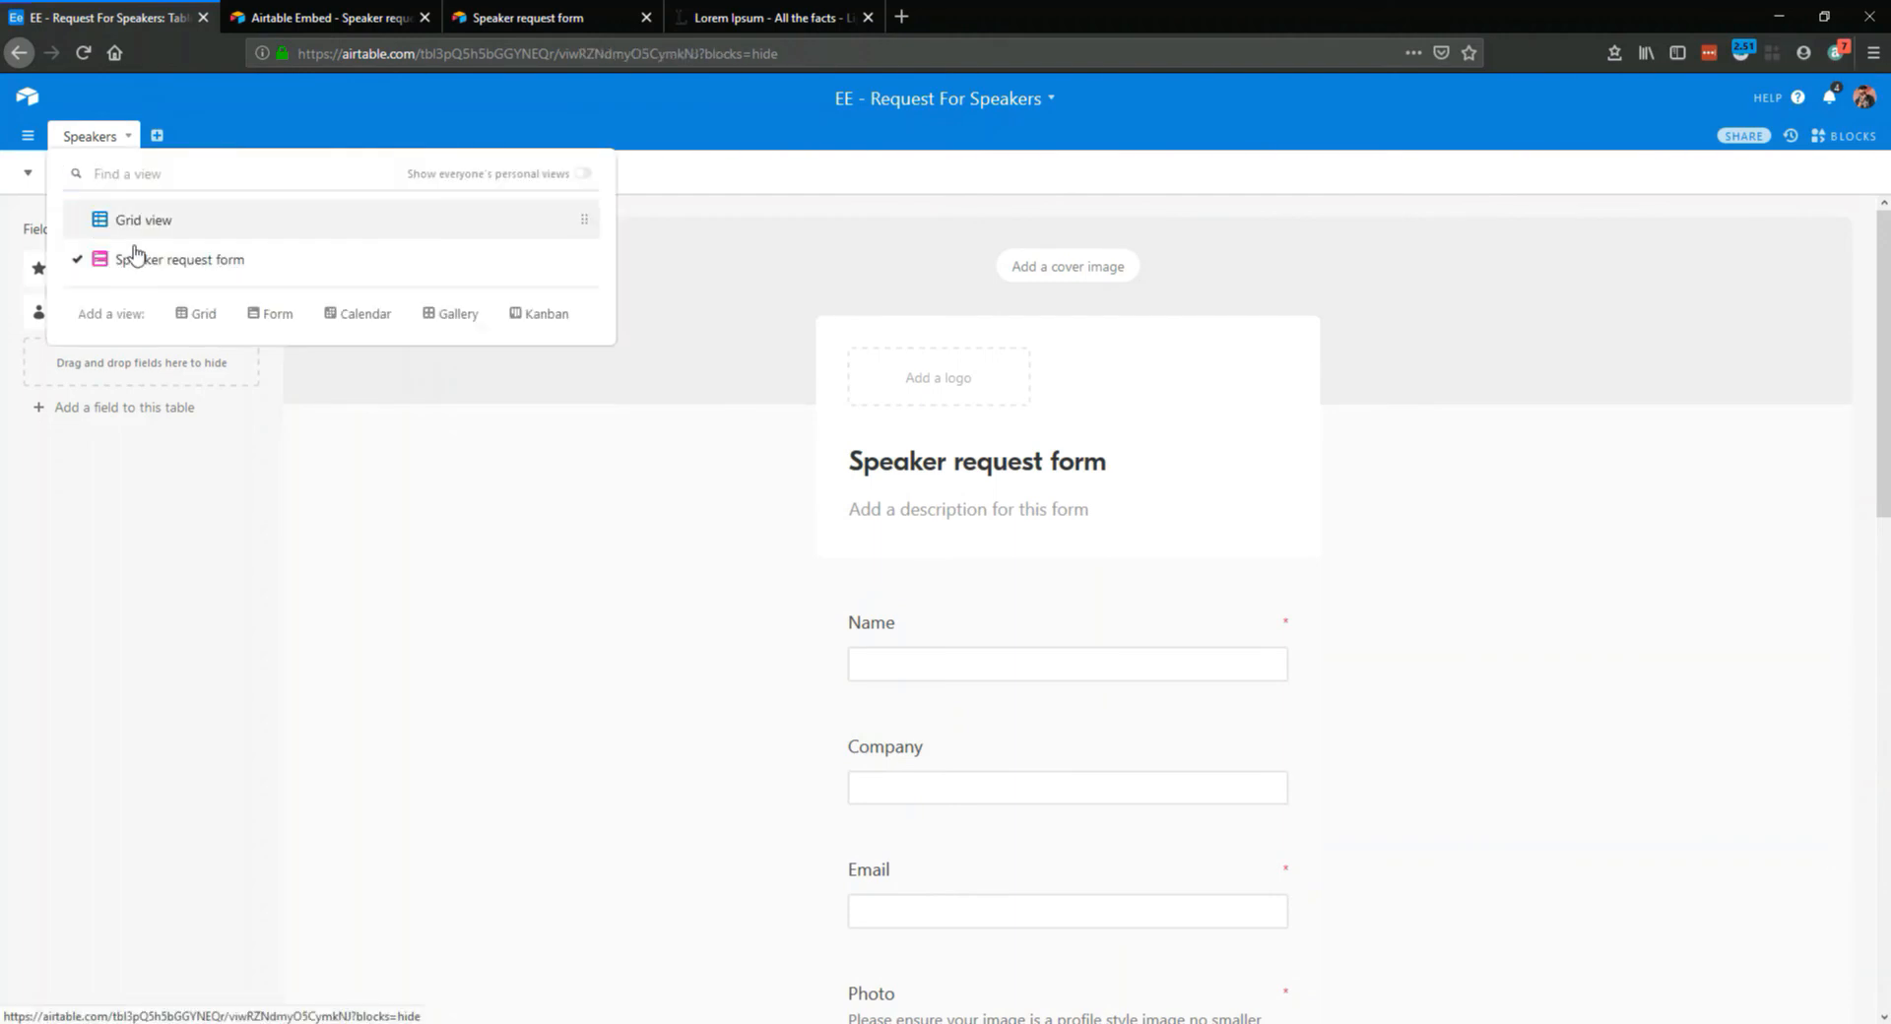
left_click(88, 216)
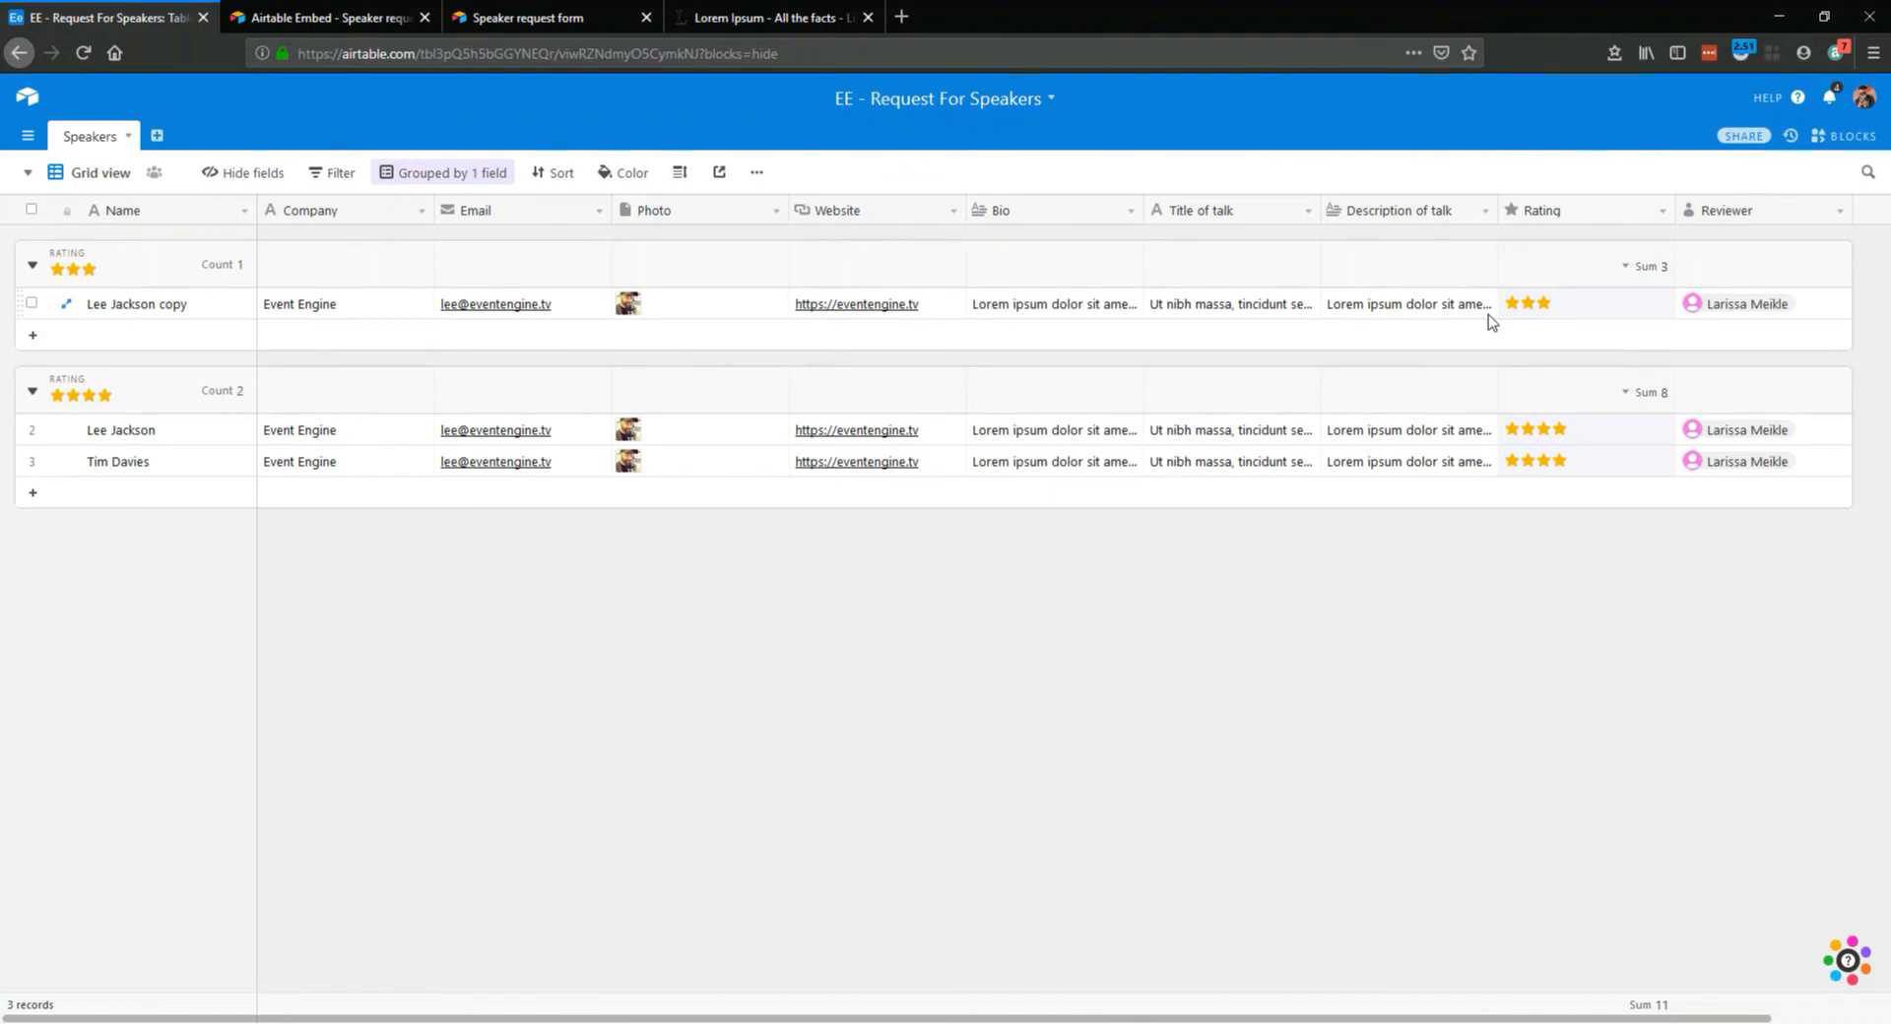
Show the base's blocks and search the block library for "em"
left_click(1844, 136)
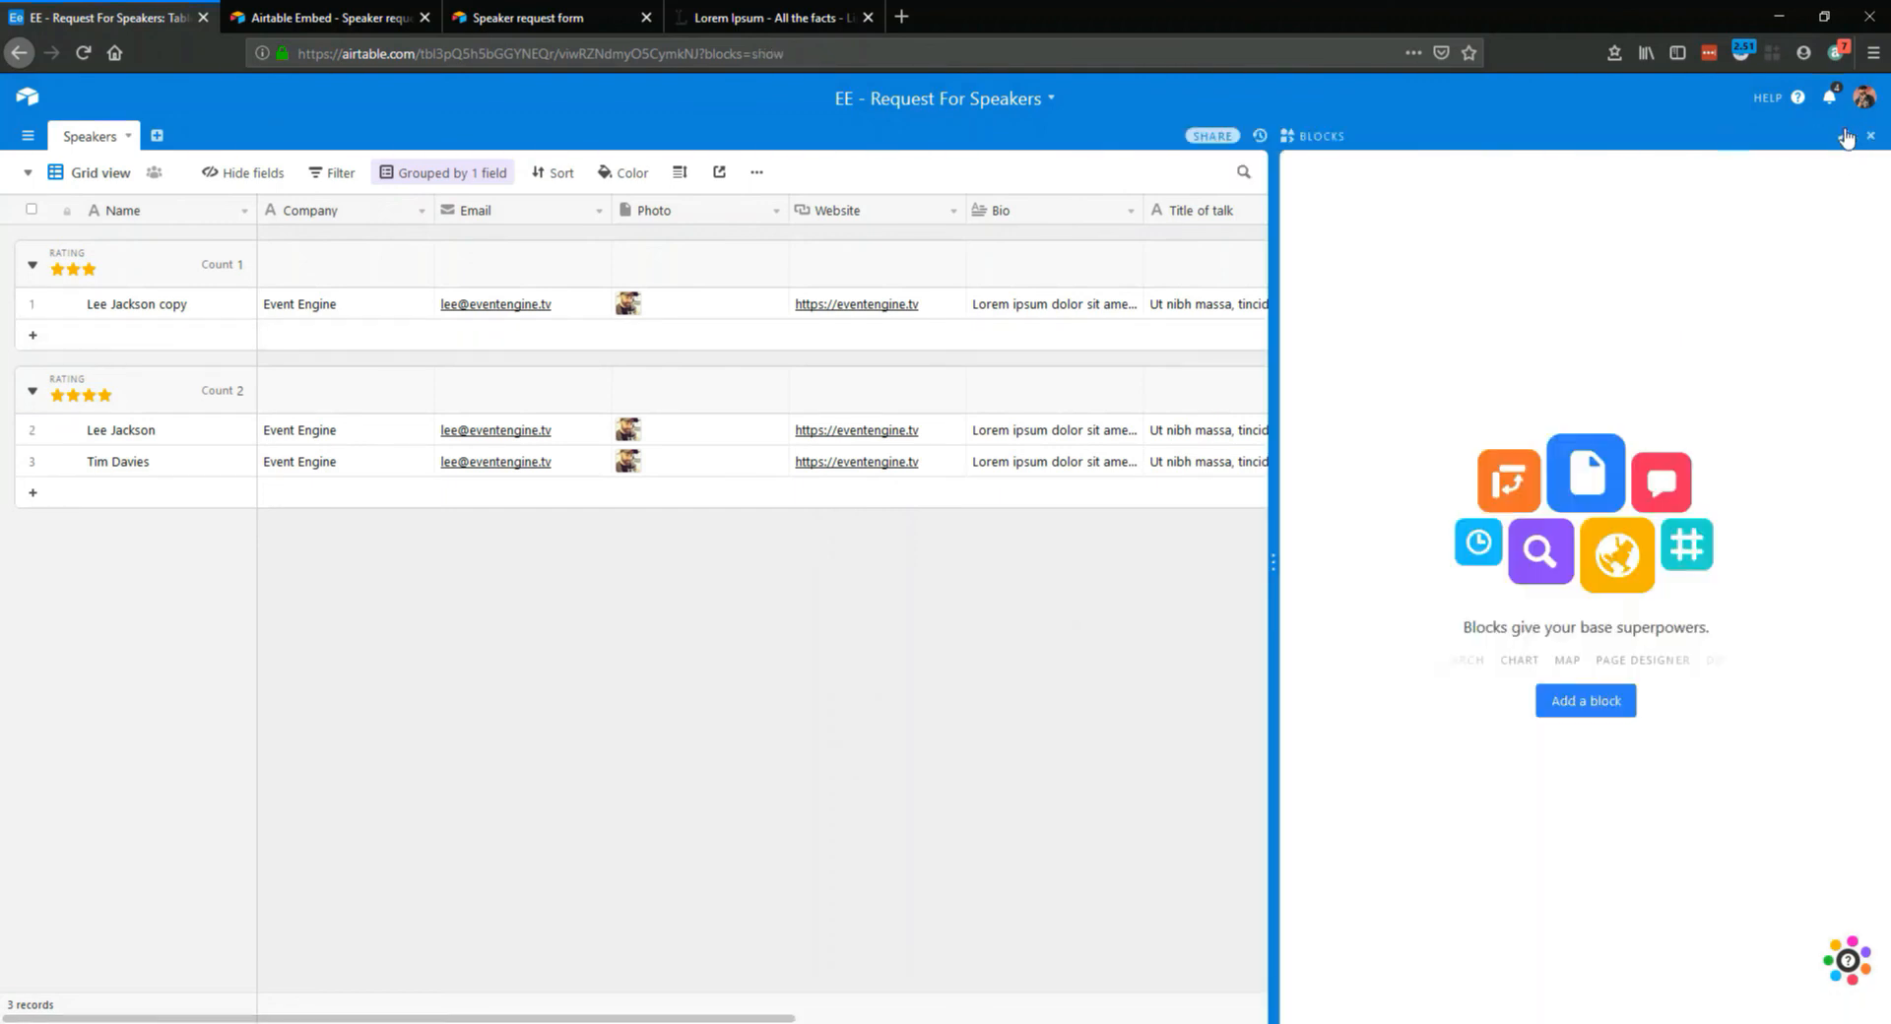
left_click(1595, 703)
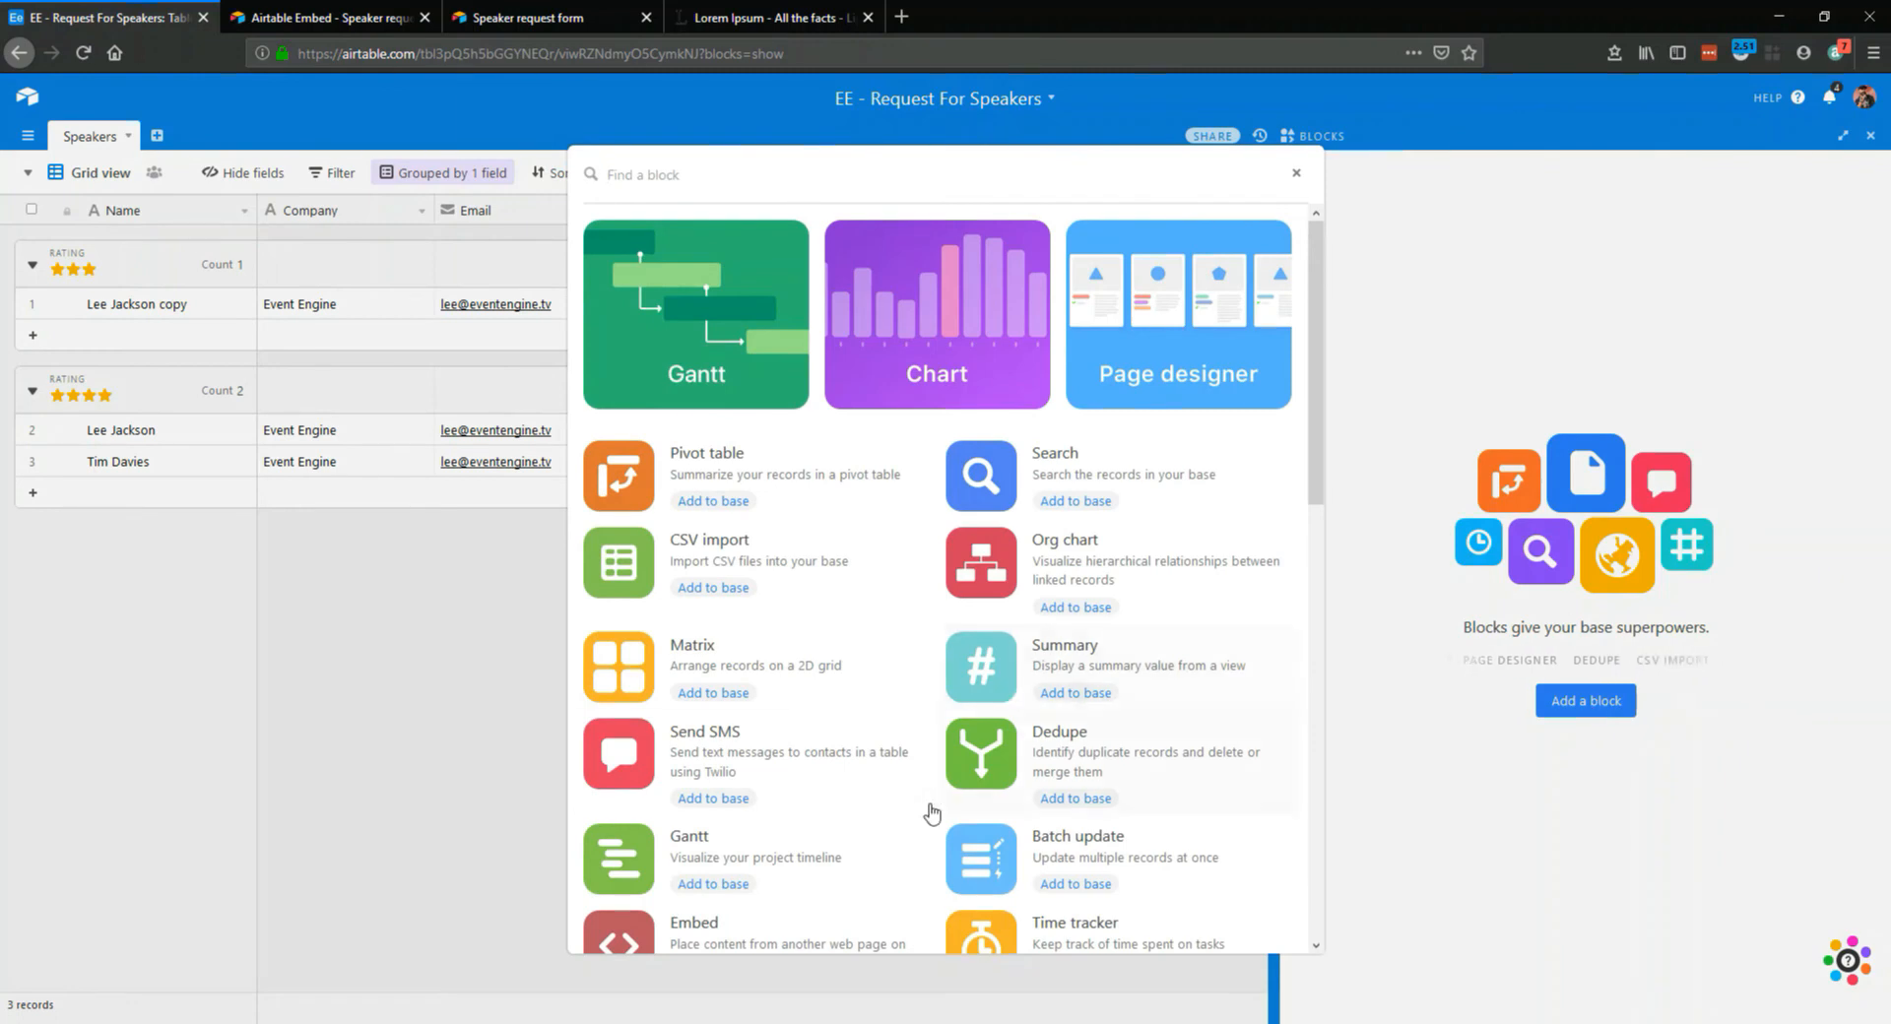
scroll(928, 808, "down", 1)
type("em")
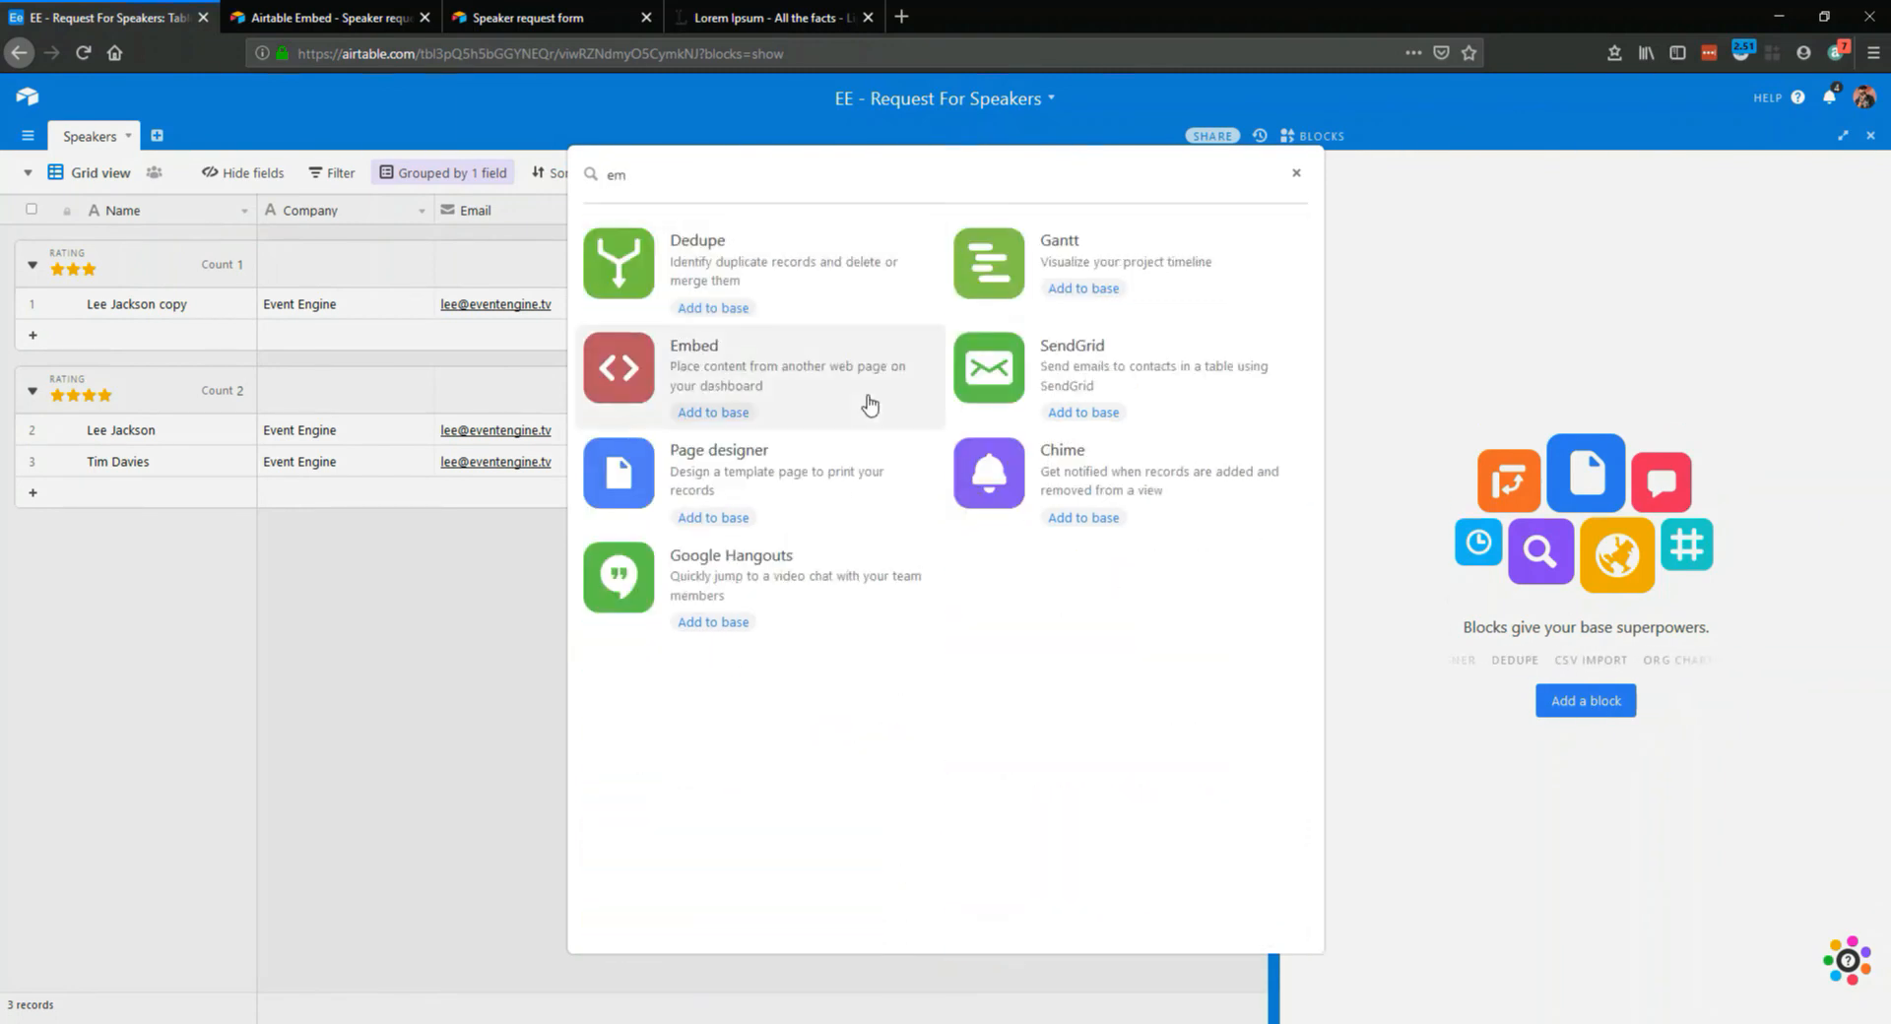